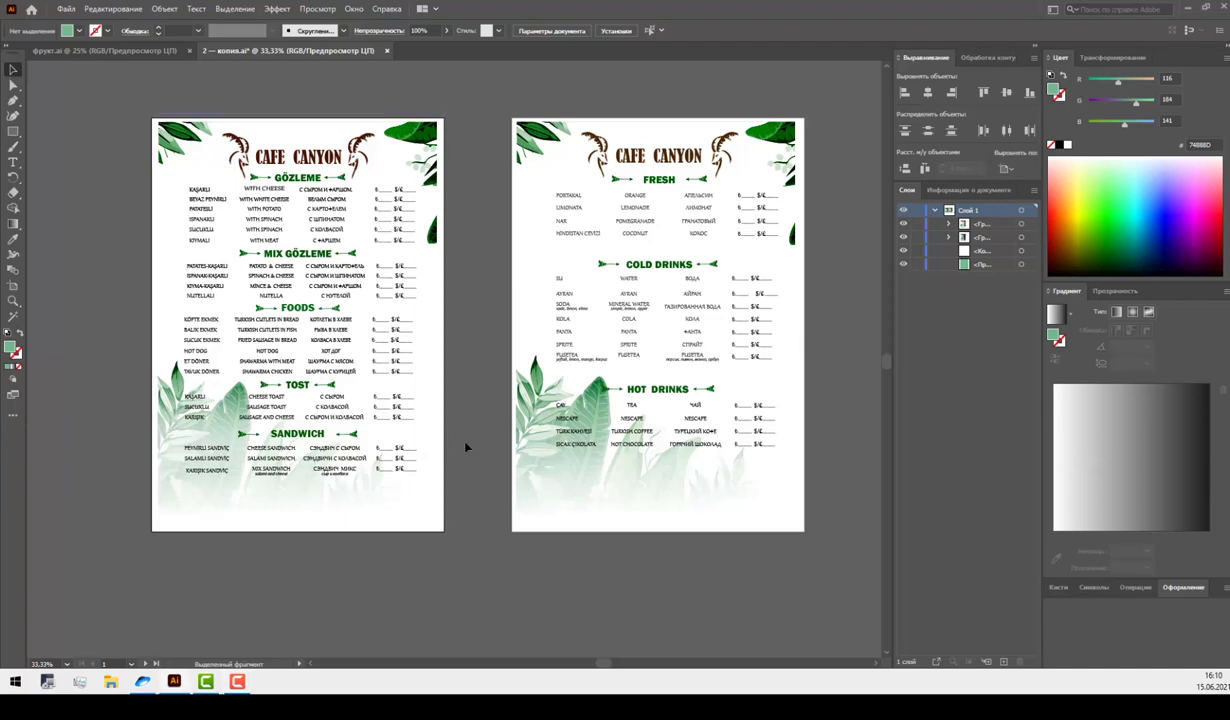
Pan and zoom around the Cafe Canyon menu pages to inspect both pages.
scroll(511, 461, "up", 2)
scroll(515, 465, "down", 2)
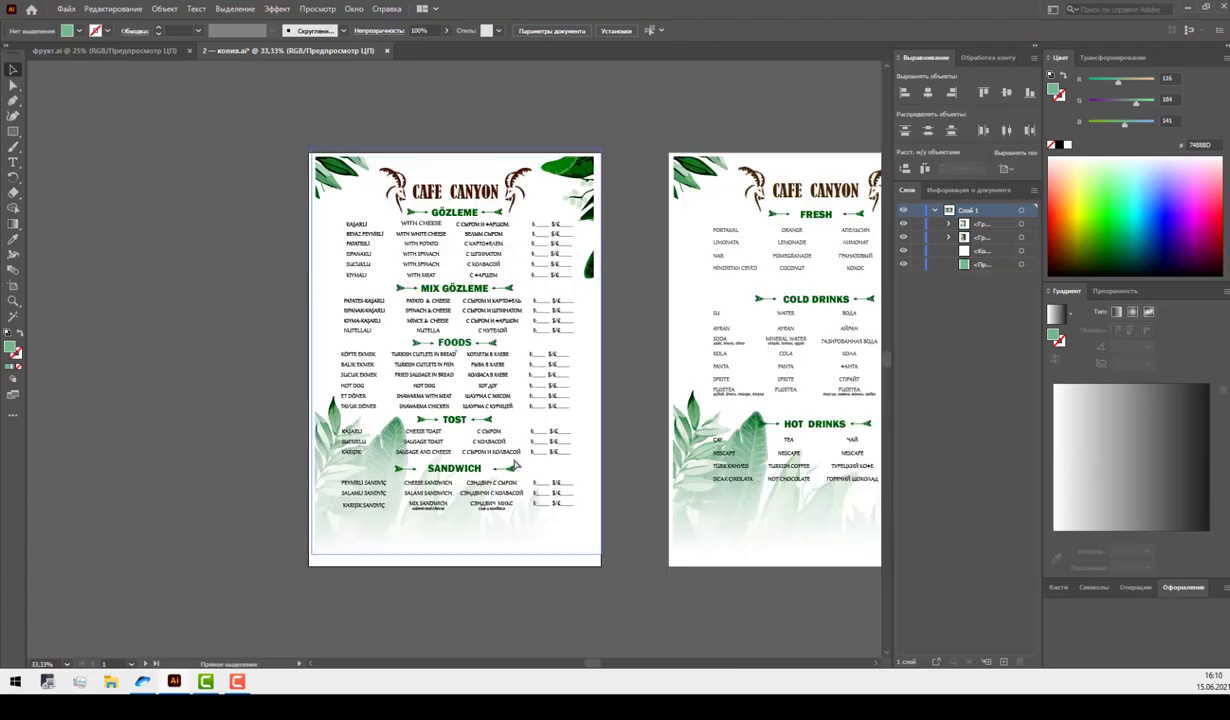
mouse_move(796, 577)
left_mouse_down()
mouse_move(752, 595)
mouse_move(647, 570)
left_mouse_up()
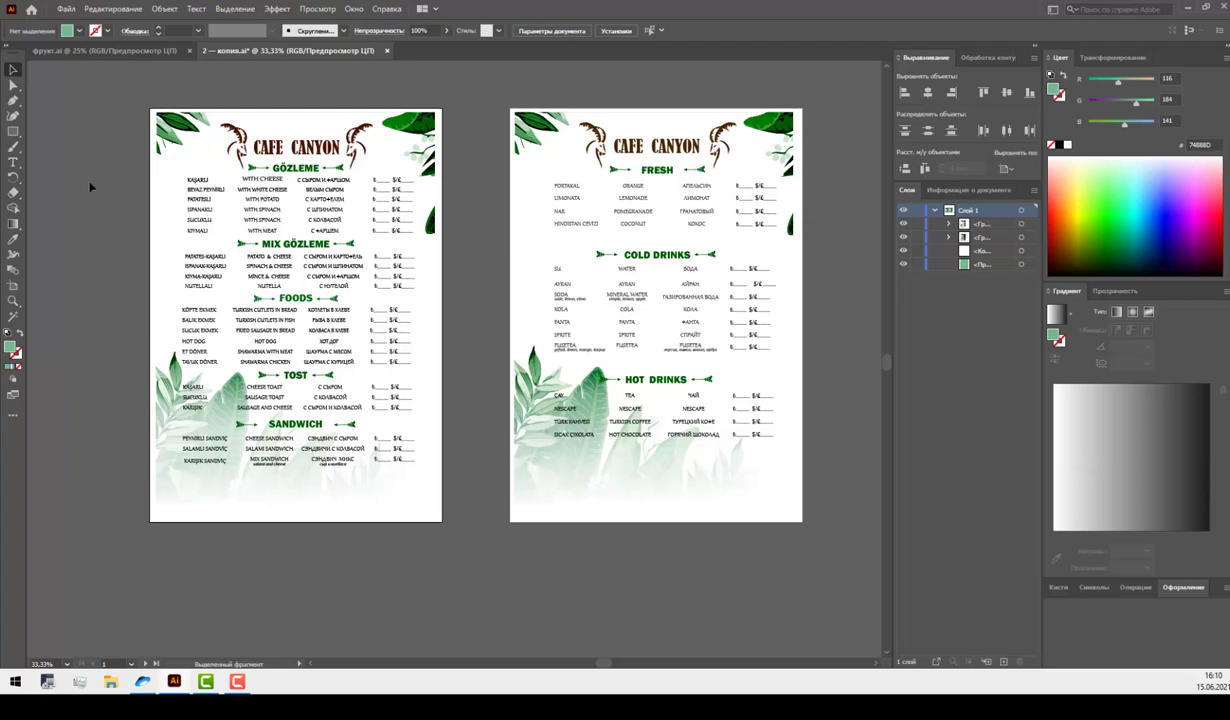
key("ctrl+plus")
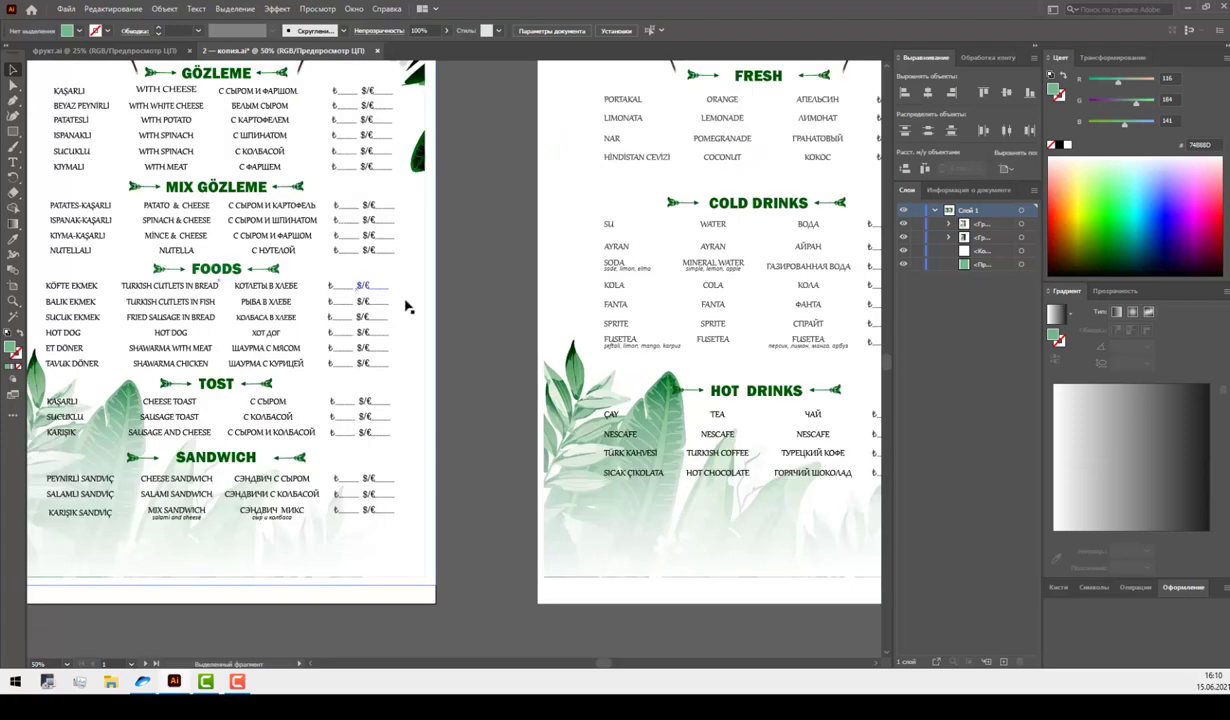
mouse_move(465, 310)
left_mouse_down()
mouse_move(625, 428)
mouse_move(643, 417)
left_mouse_up()
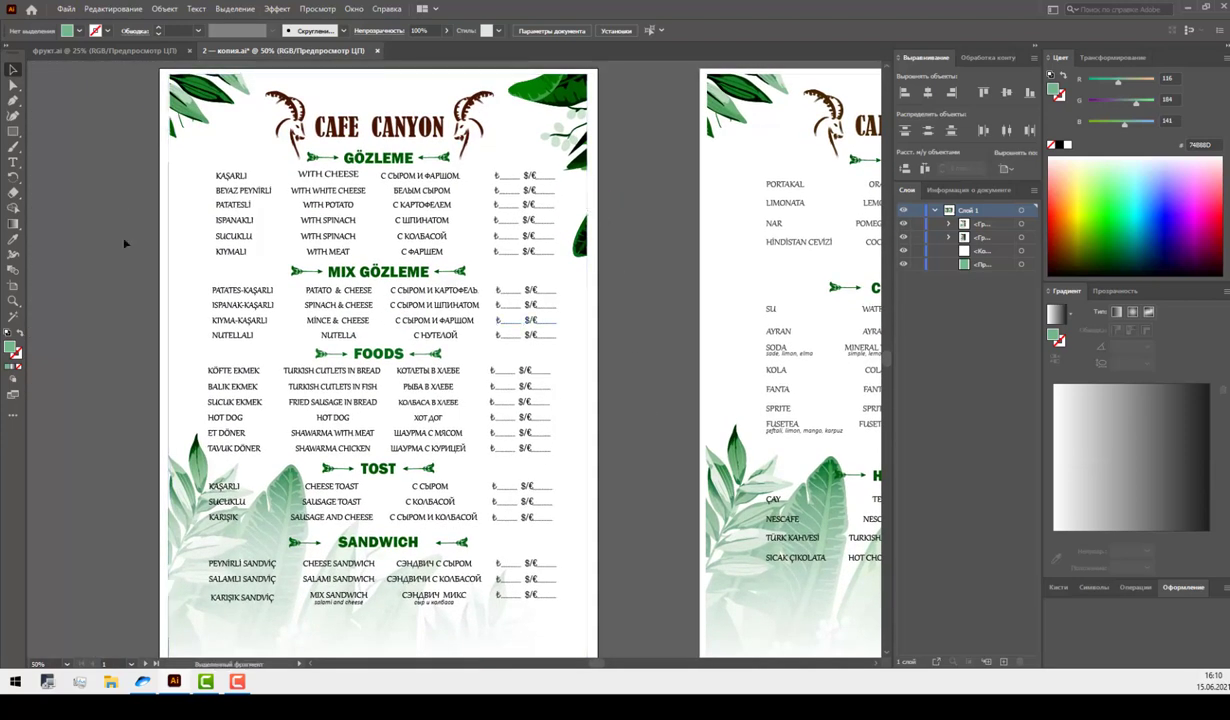
left_click_drag(113, 514, 100, 446)
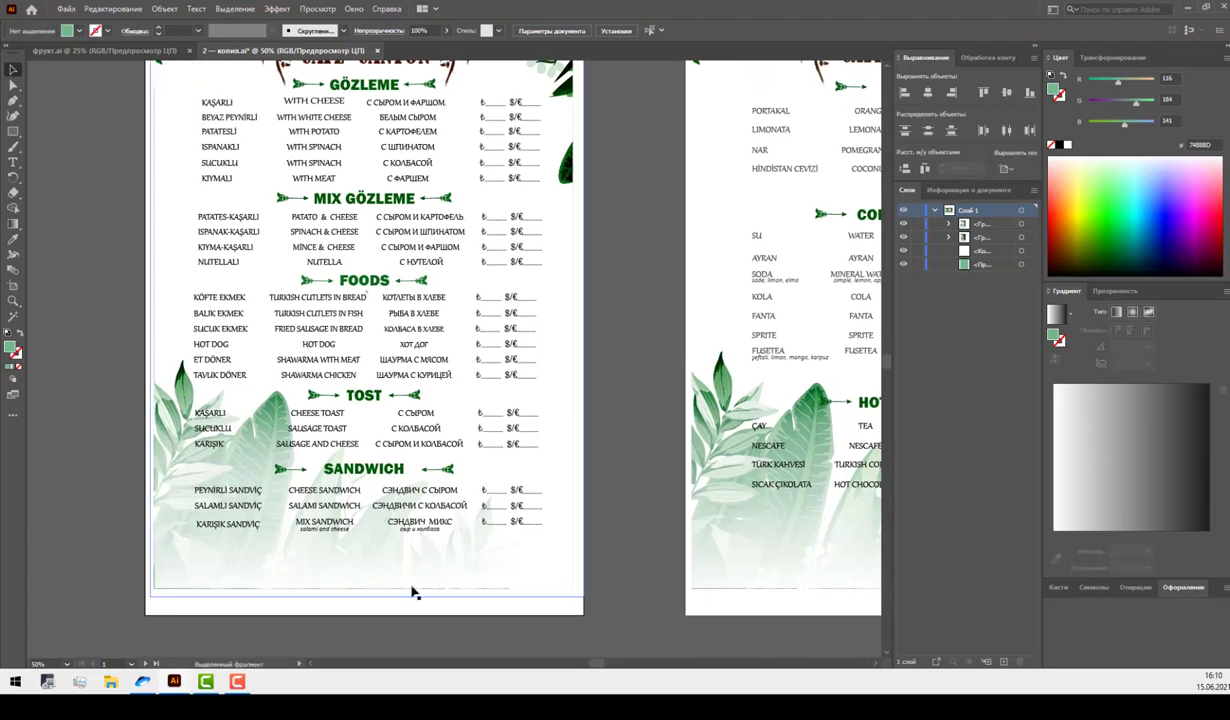
left_click_drag(630, 500, 580, 574)
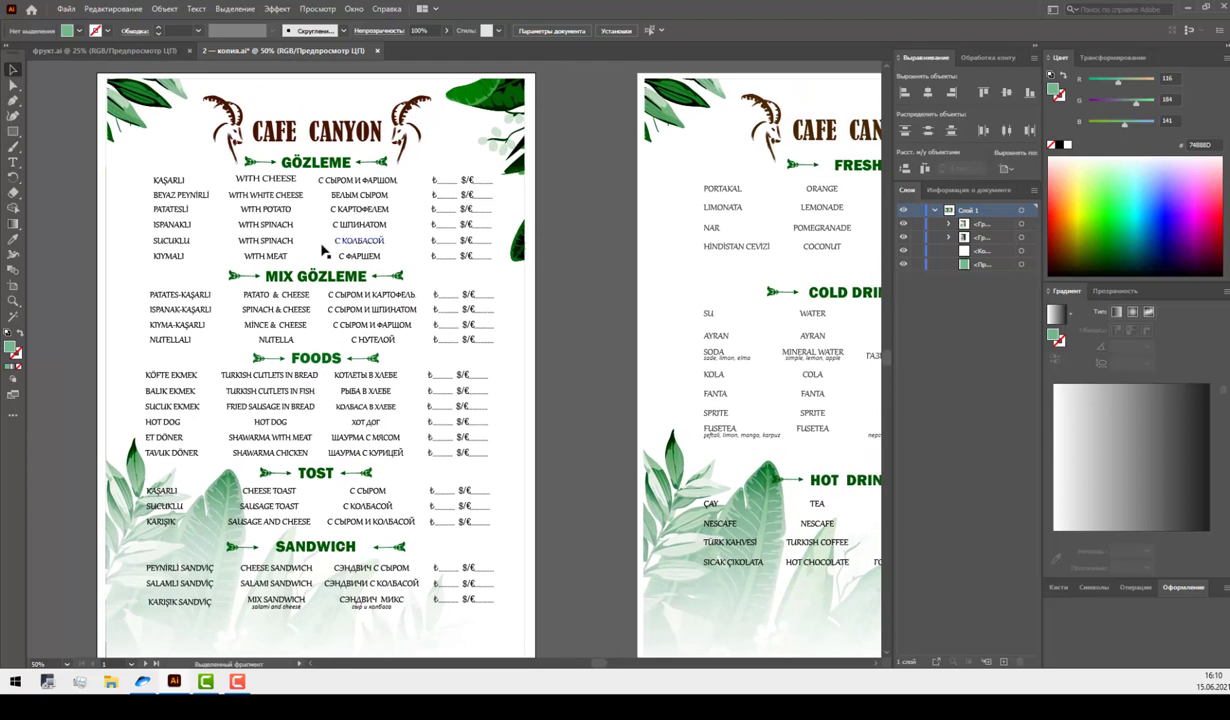
left_click_drag(481, 522, 198, 549)
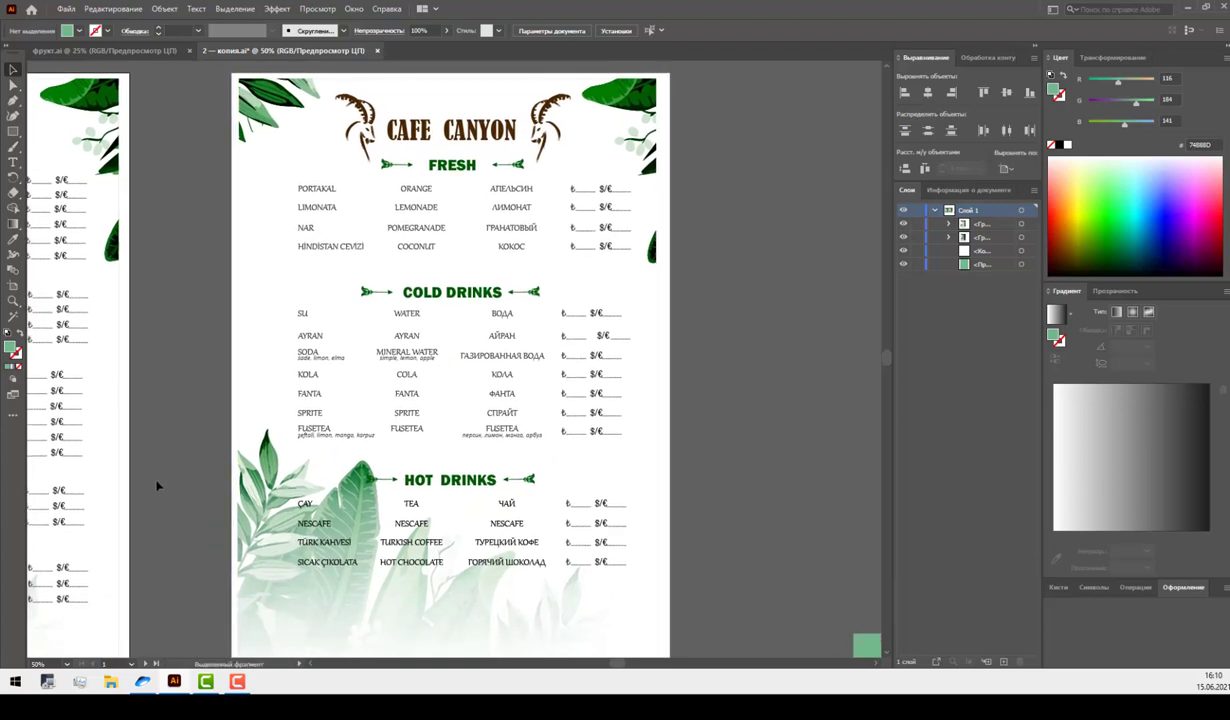
left_click_drag(157, 486, 602, 465)
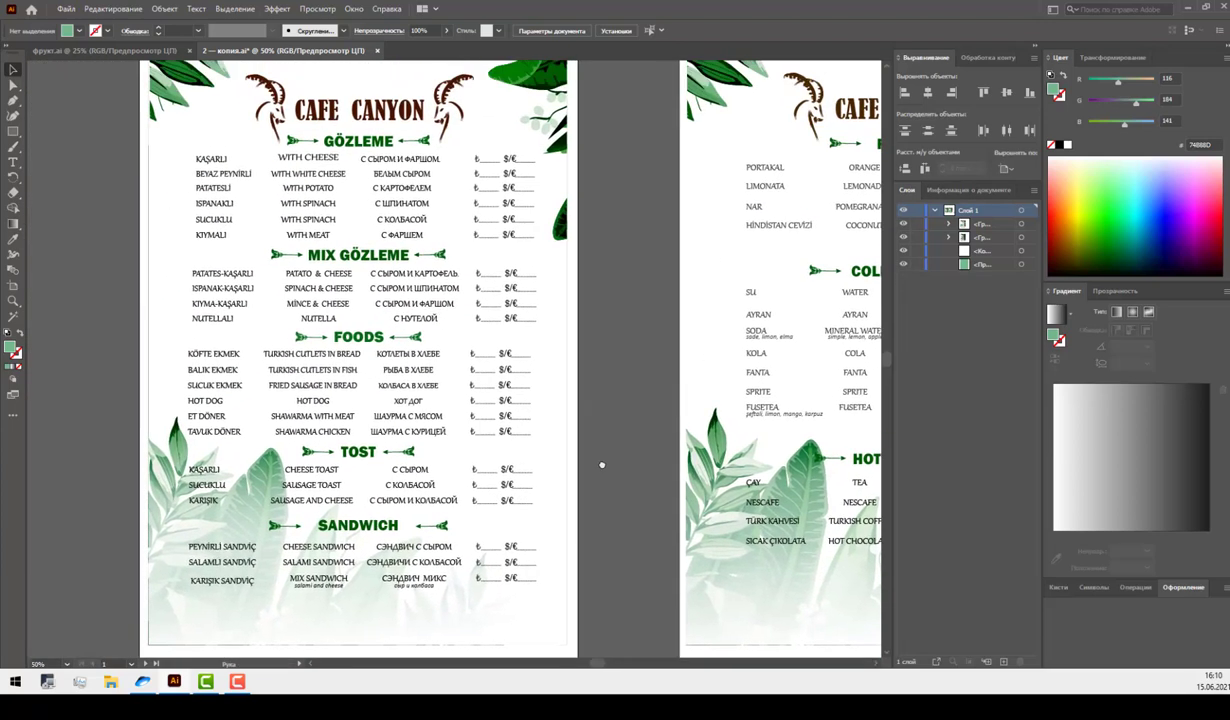
key("ctrl+minus")
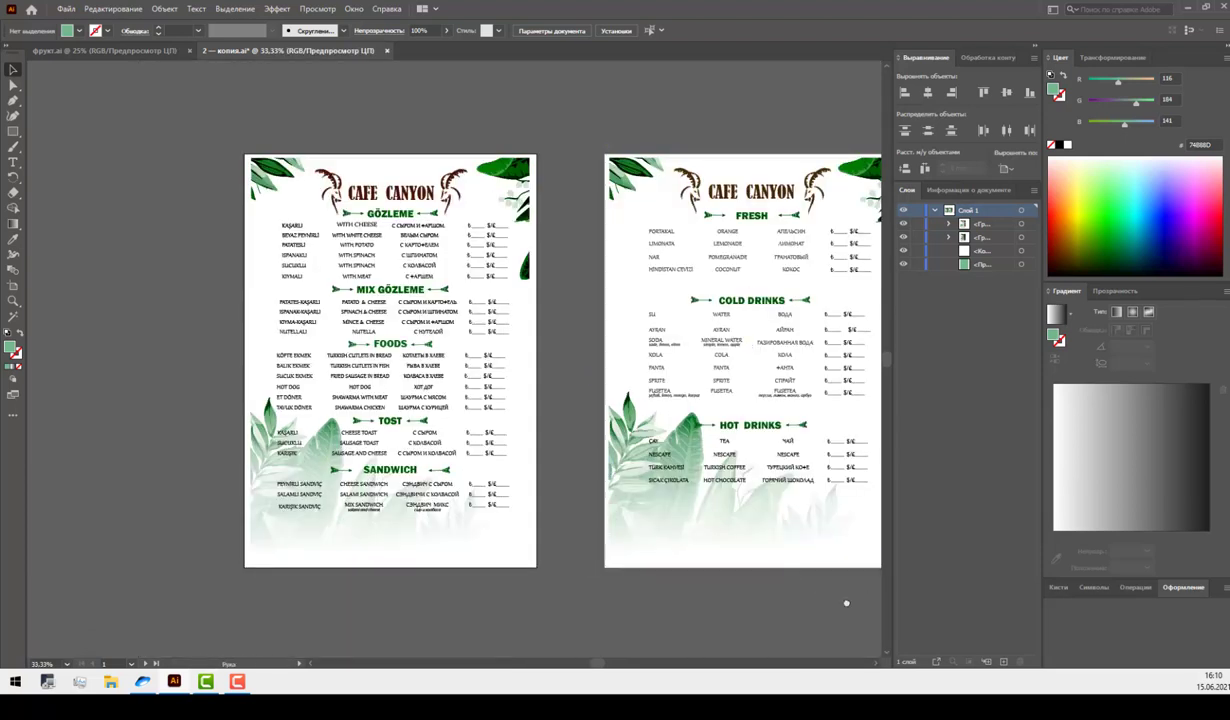
left_click_drag(834, 602, 716, 597)
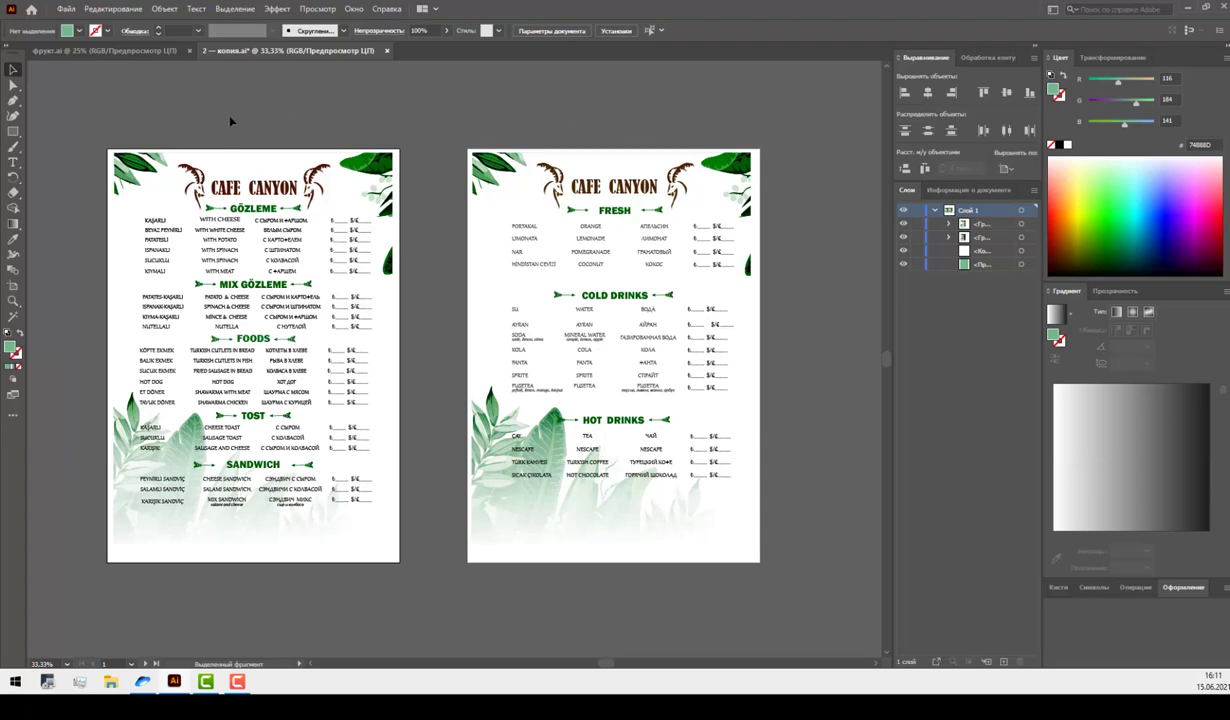
Bring the фрукт.ai circle-grid document to the front, leaving nothing selected.
left_click(104, 50)
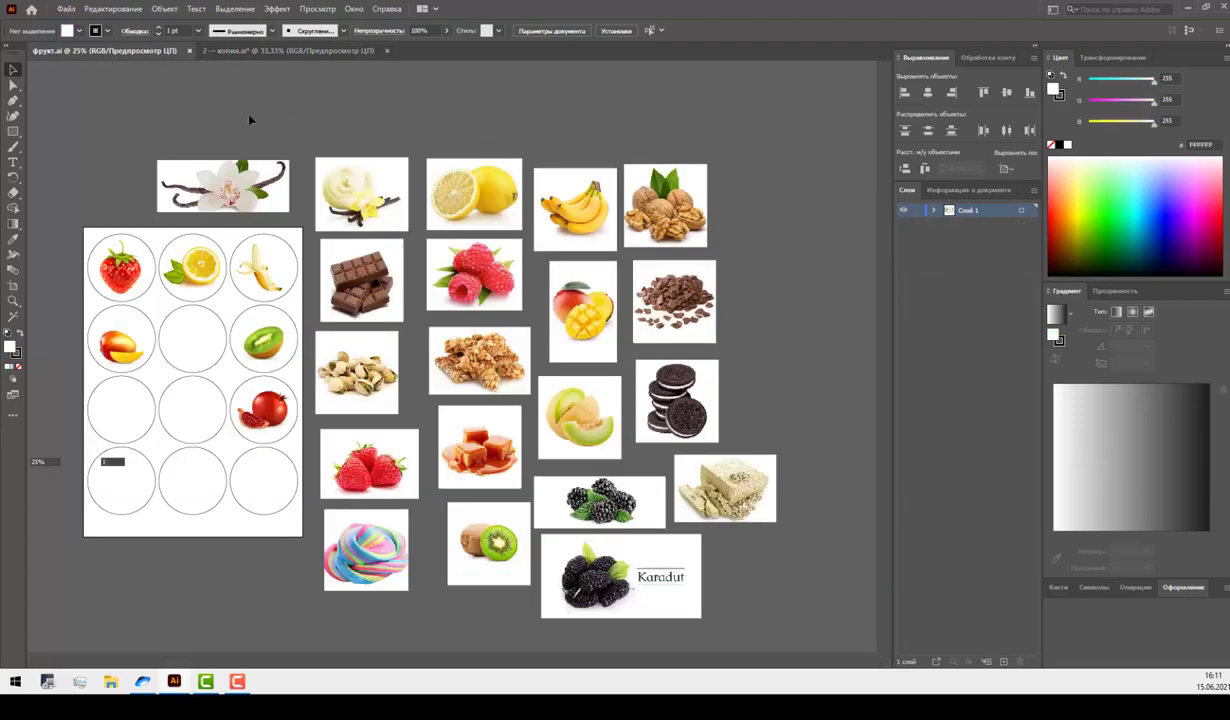
left_click(284, 55)
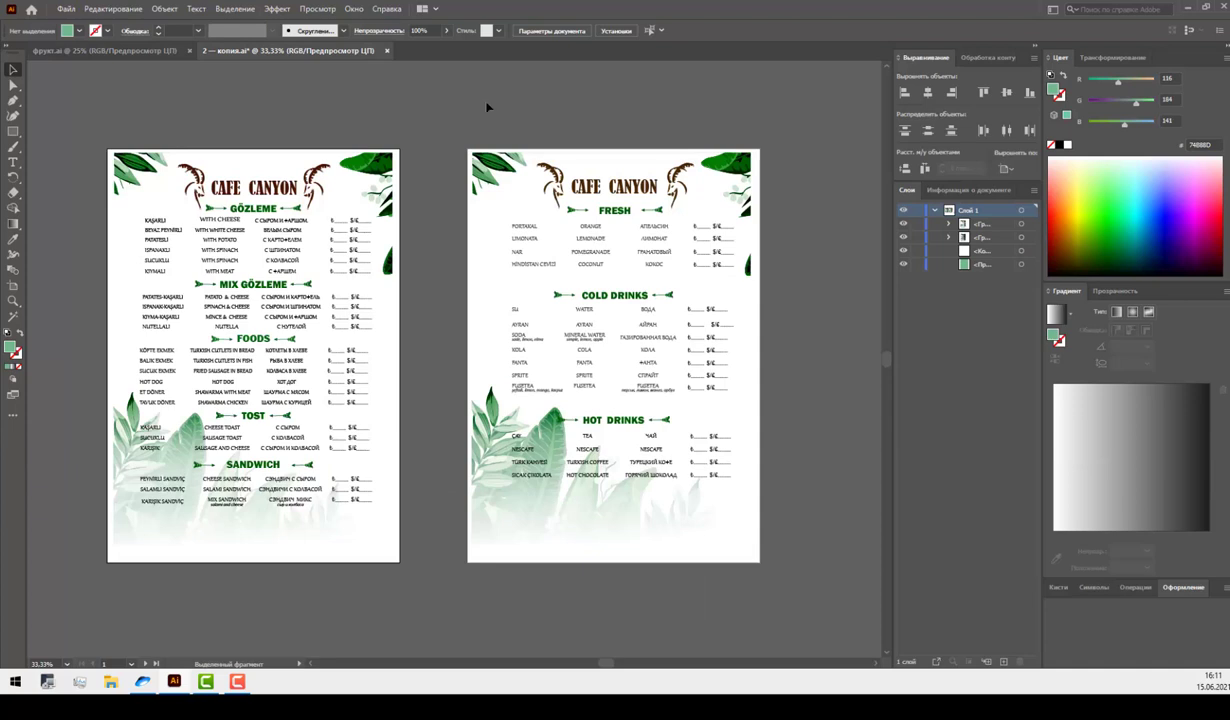
left_click(111, 52)
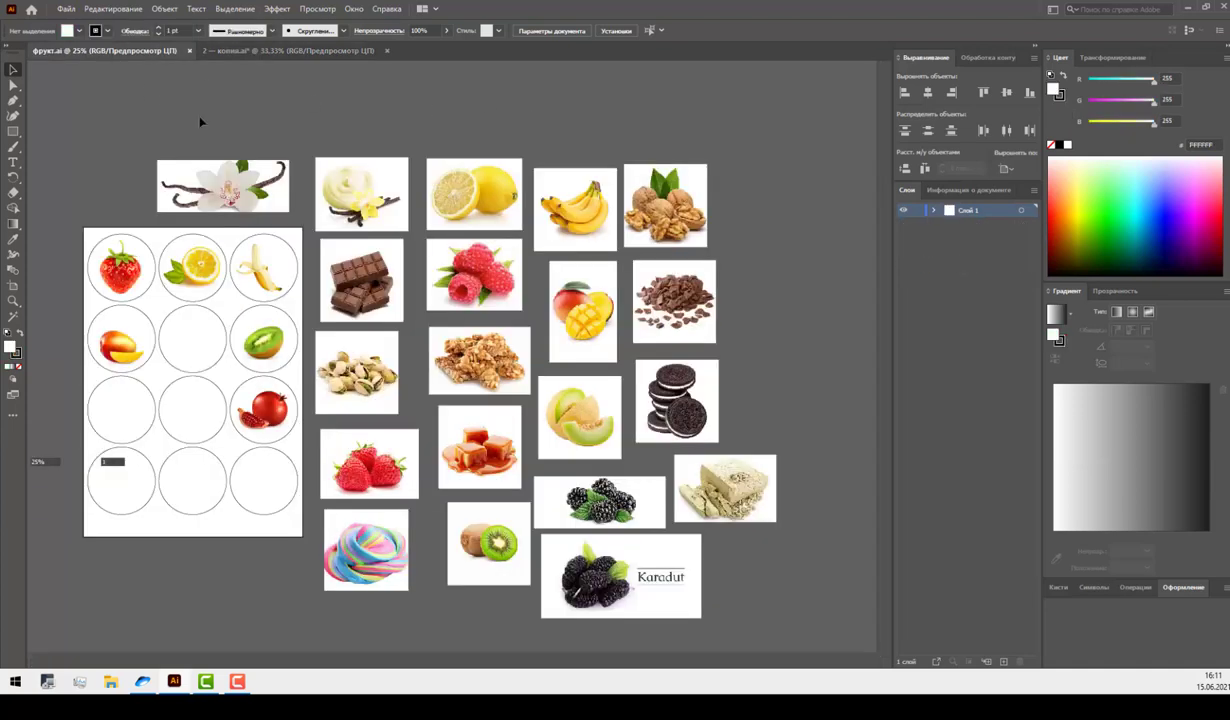
left_click(211, 340)
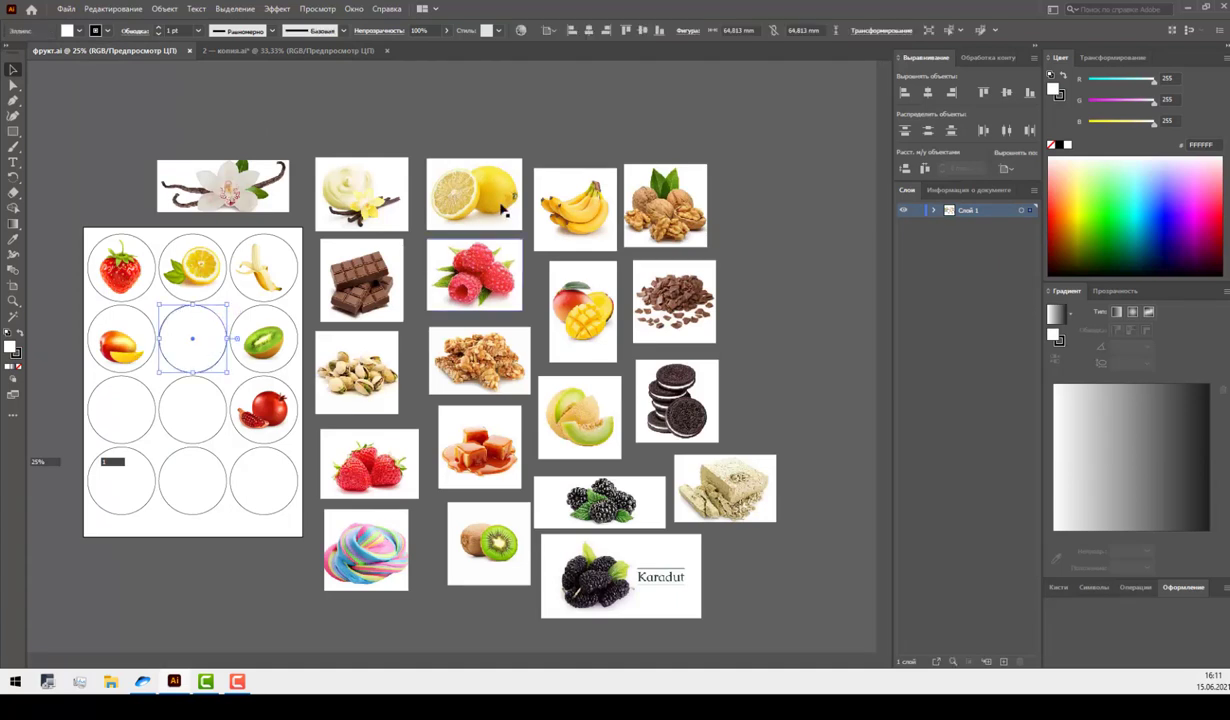
left_click(730, 376)
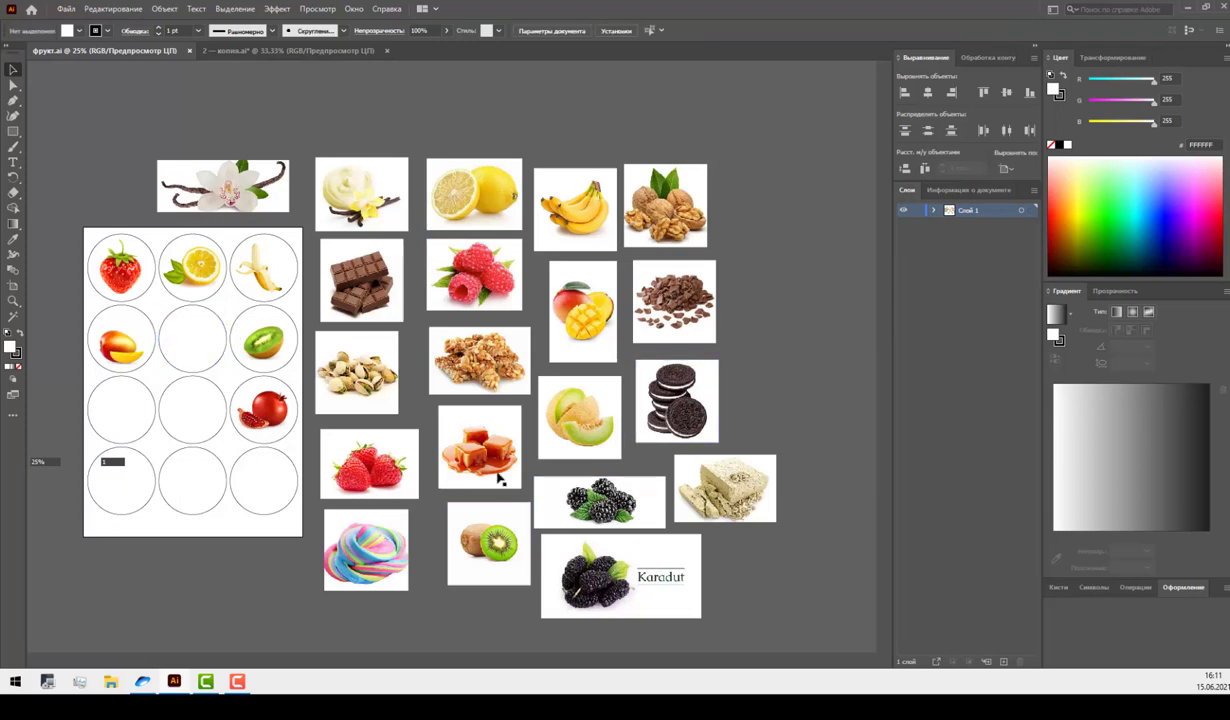
Place a circle copy in front of the vanilla cream photo and clip the photo inside it.
left_click_drag(185, 518, 347, 232)
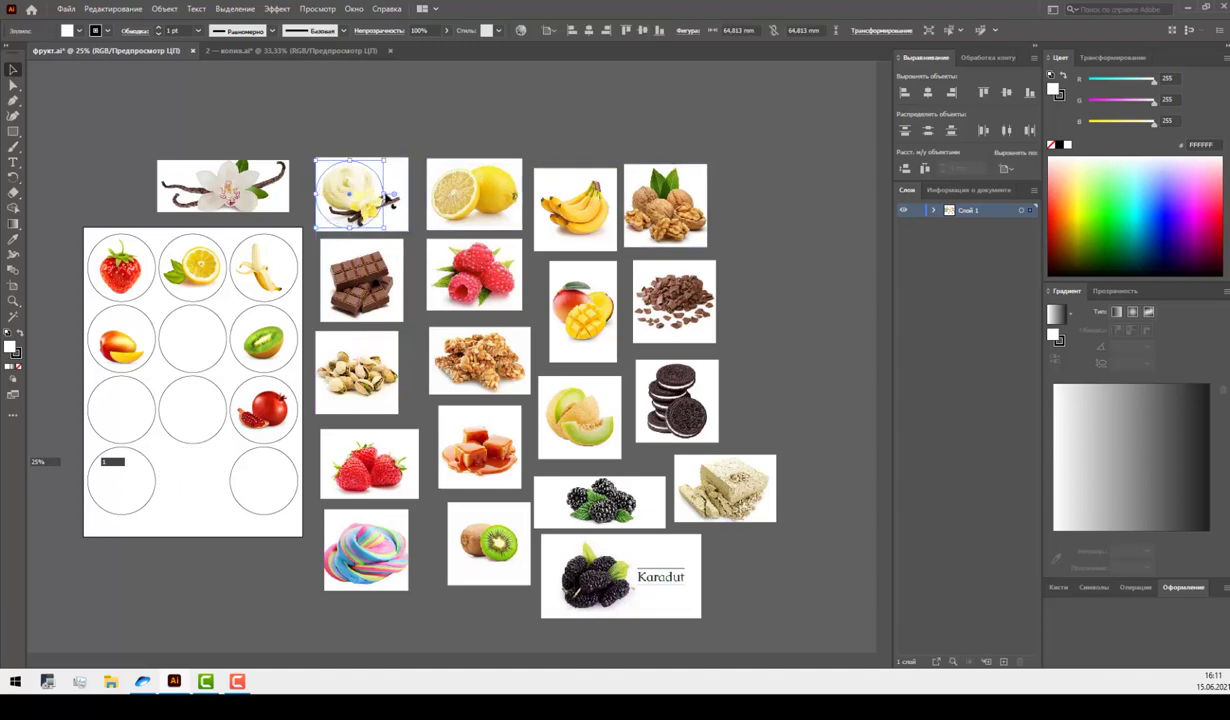
key("ctrl+shift+a")
key("ctrl+z")
mouse_move(210, 477)
left_mouse_down()
mouse_move(384, 188)
mouse_move(408, 194)
left_mouse_up()
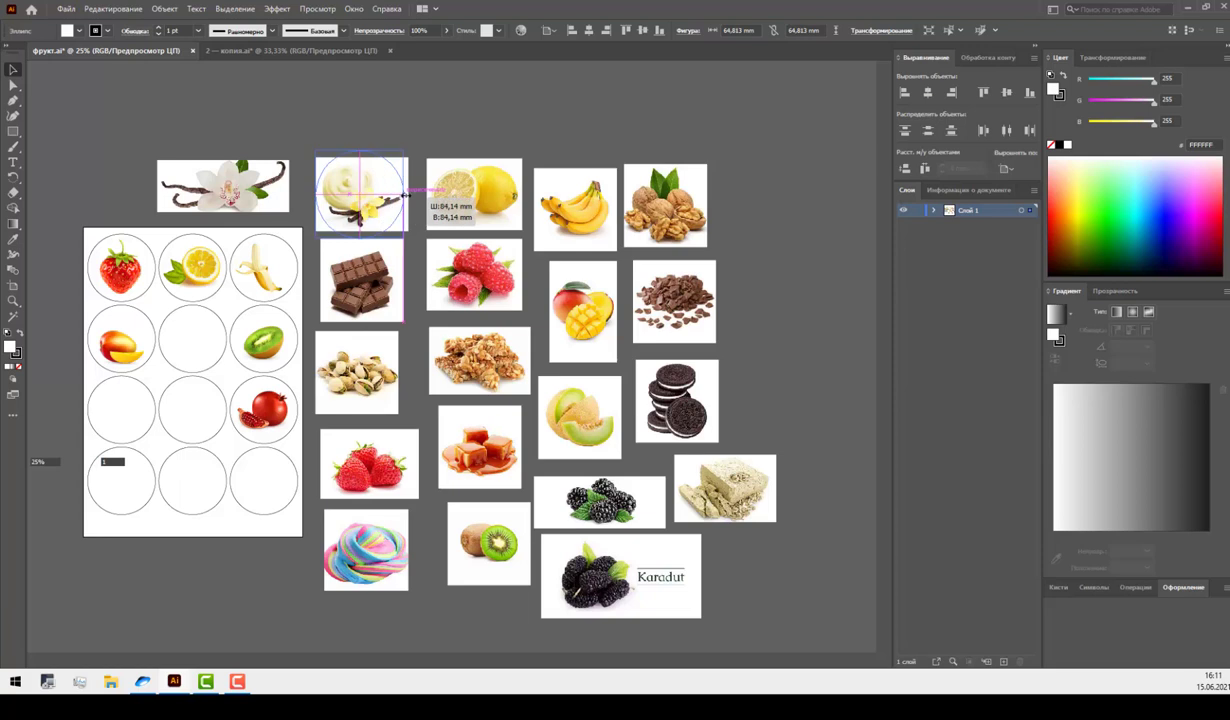
left_click(427, 145)
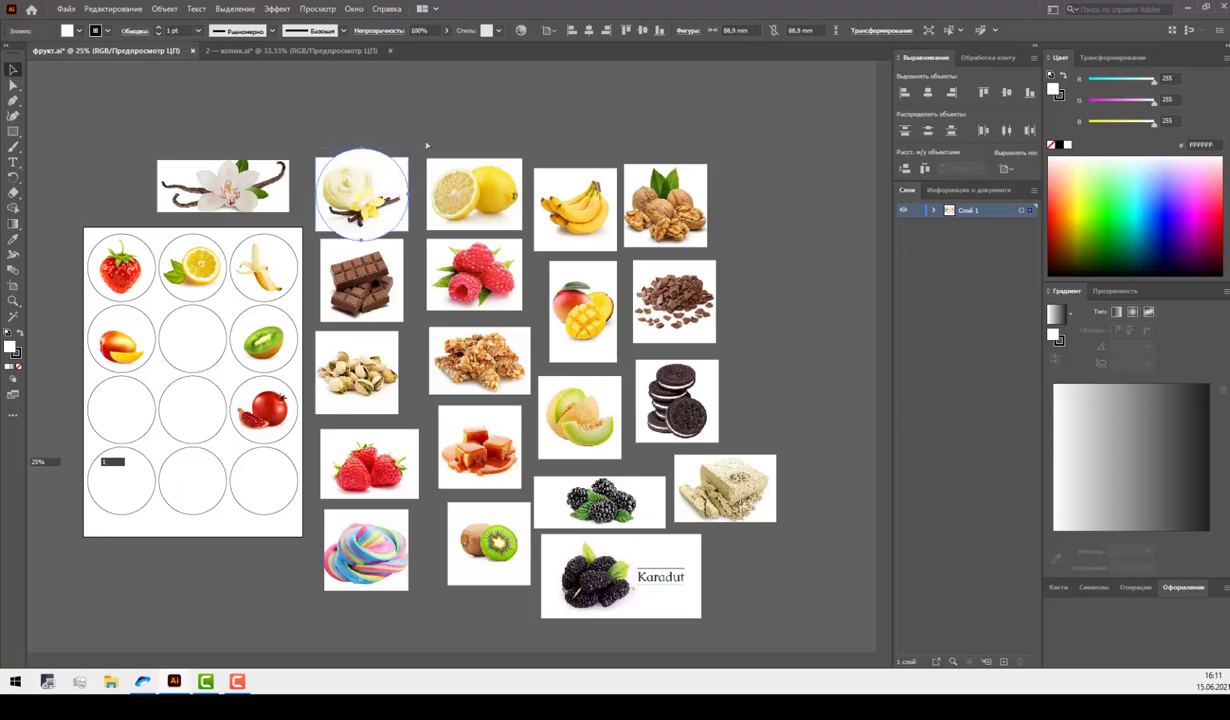
left_click(358, 158)
left_click(362, 150)
key("ctrl+shift+bracketright")
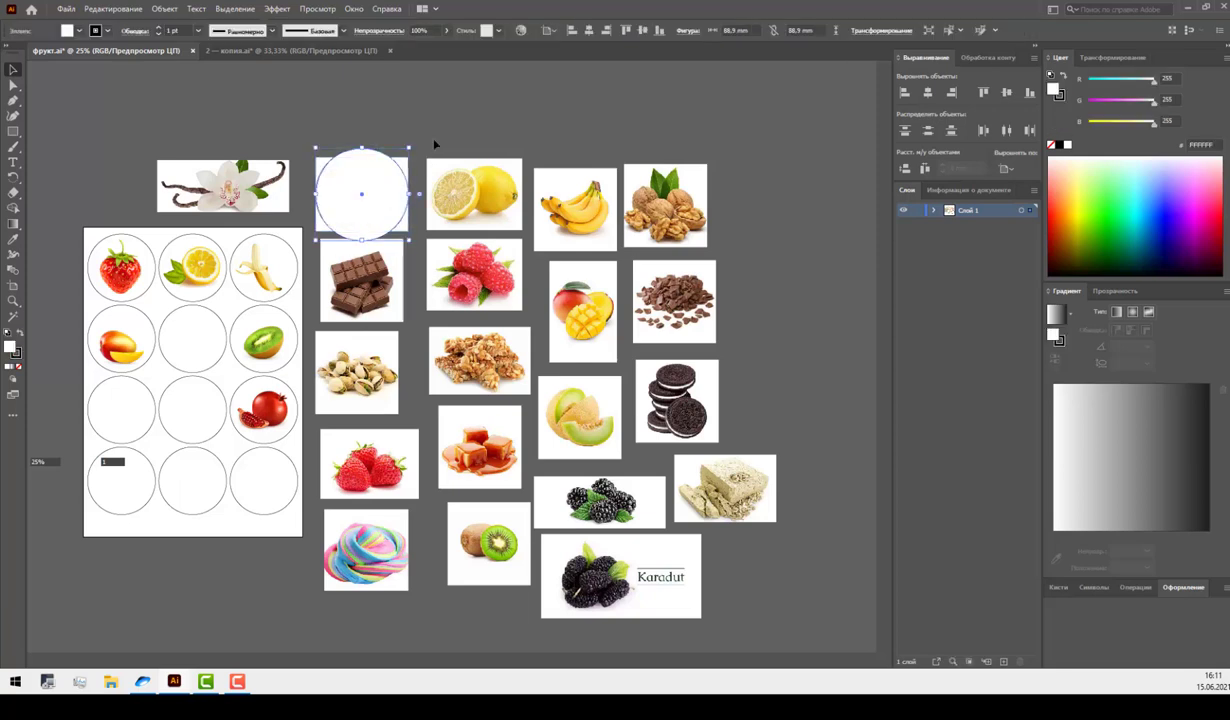
left_click_drag(312, 132, 364, 182)
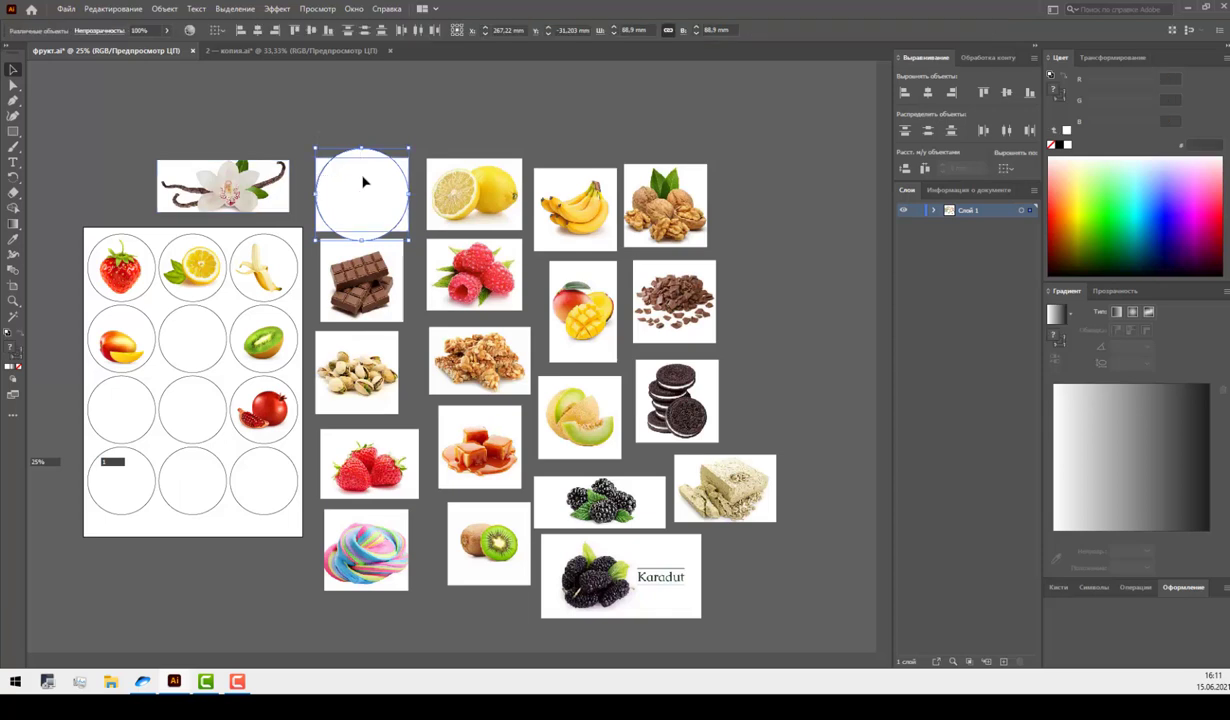
key("ctrl+7")
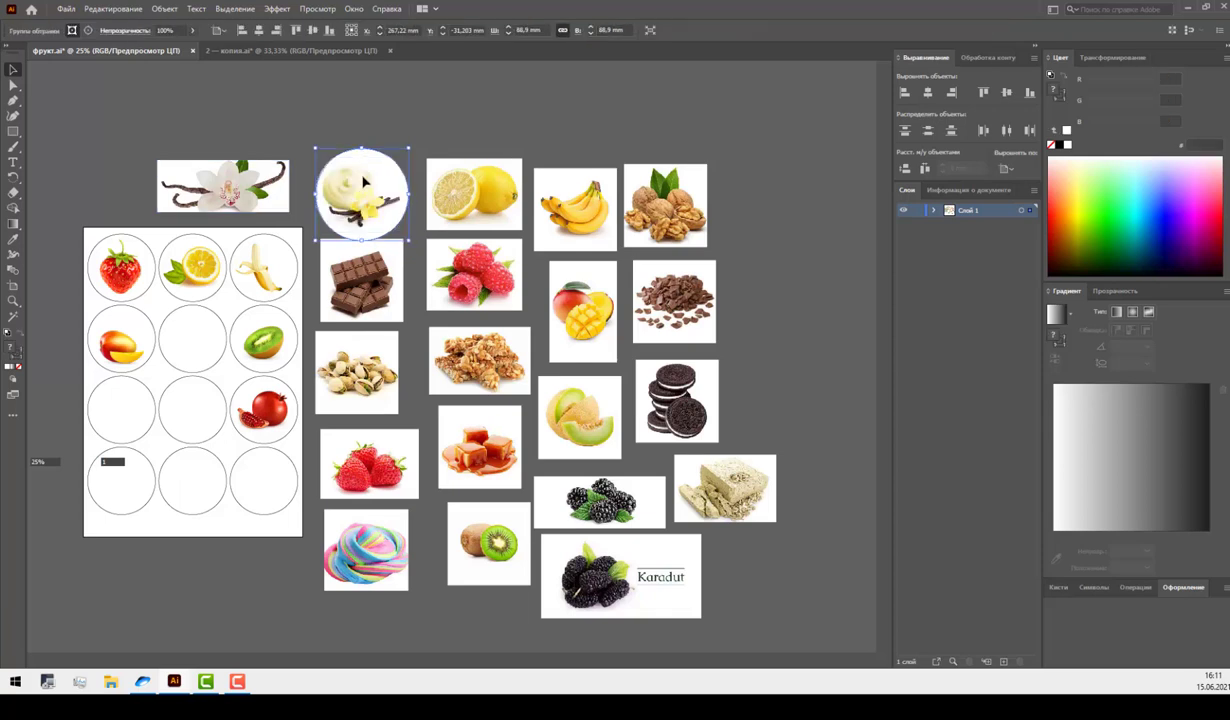
Delete the vanilla flower picture and nudge the clipped vanilla circle into place.
left_click(431, 150)
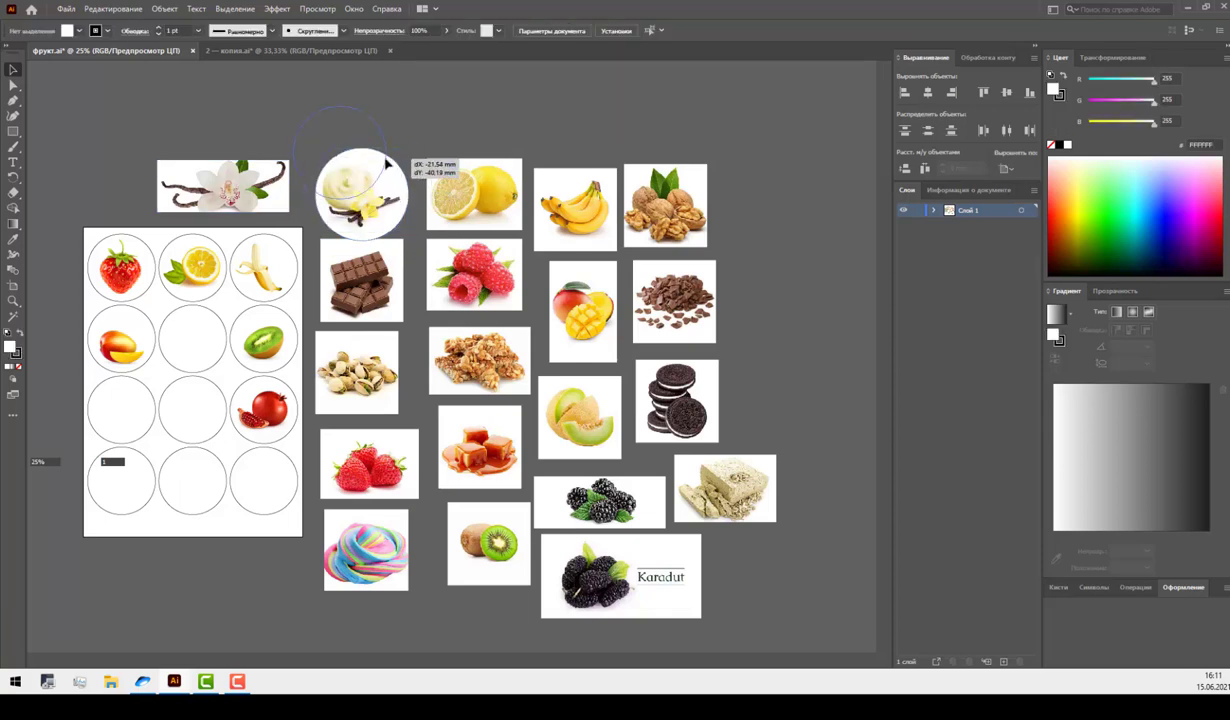
left_click_drag(362, 200, 340, 158)
left_click(278, 190)
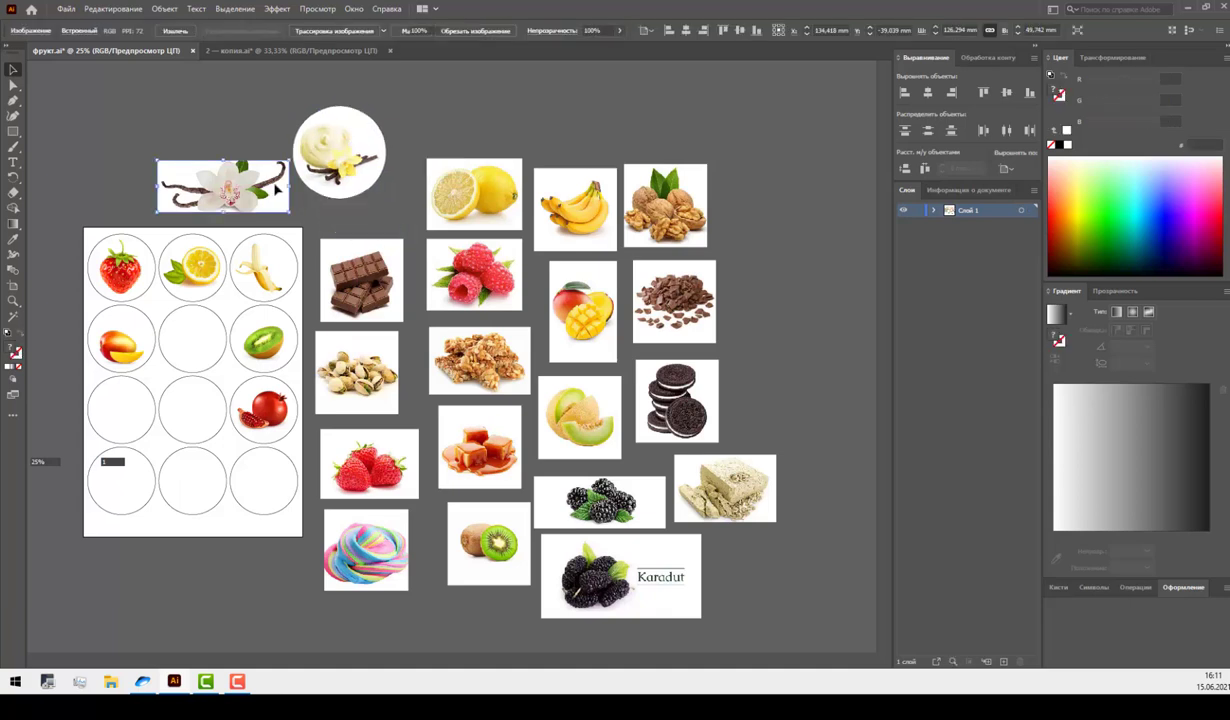
key("Delete")
left_click_drag(372, 176, 374, 182)
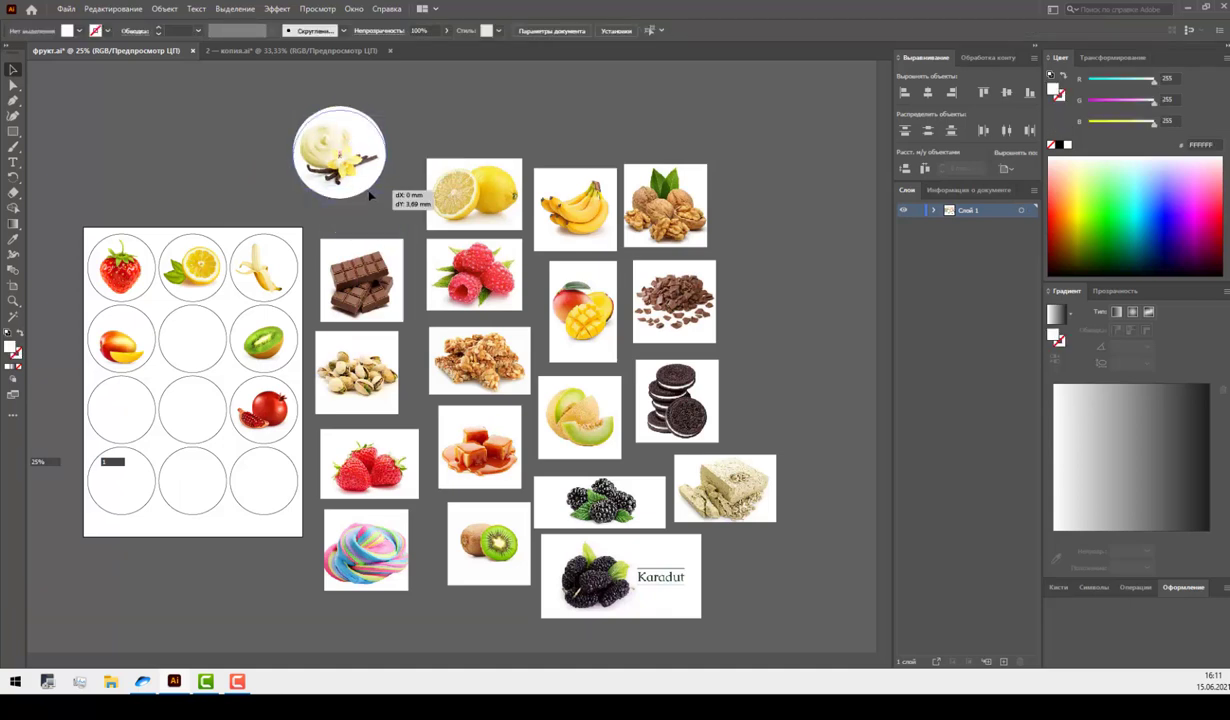
left_click(213, 203)
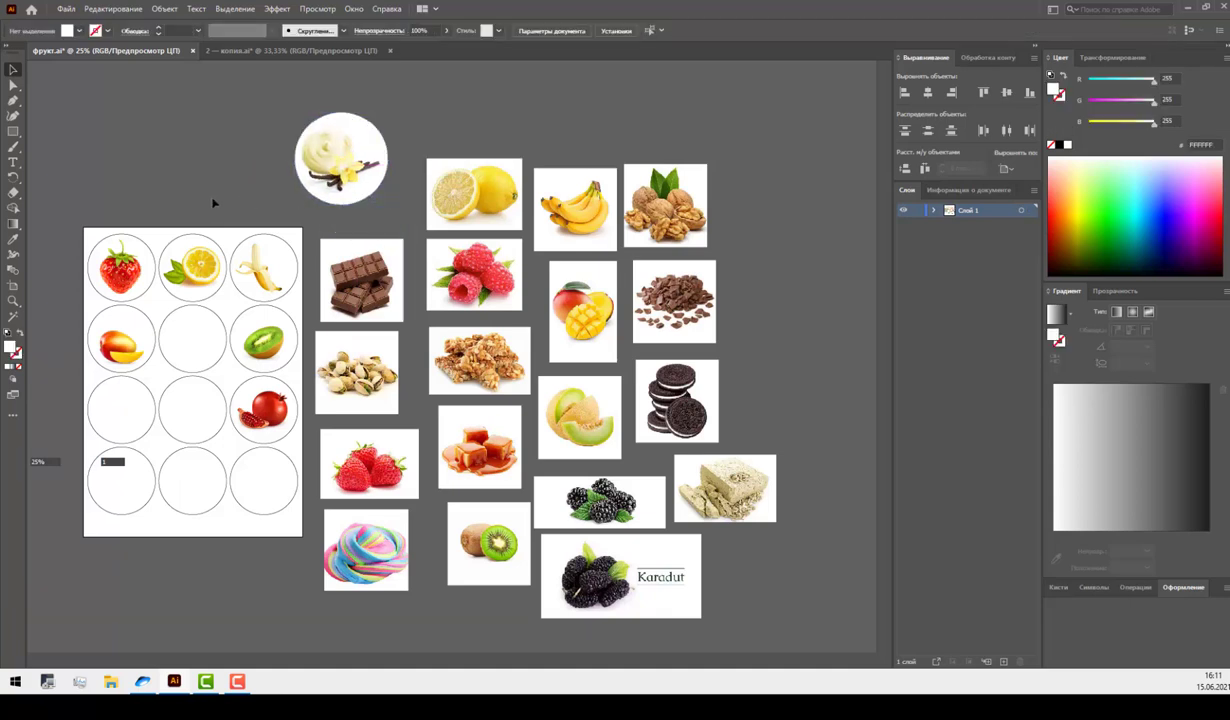
Create a small text object above the grid and clear its placeholder text.
left_click(13, 162)
left_click(128, 151)
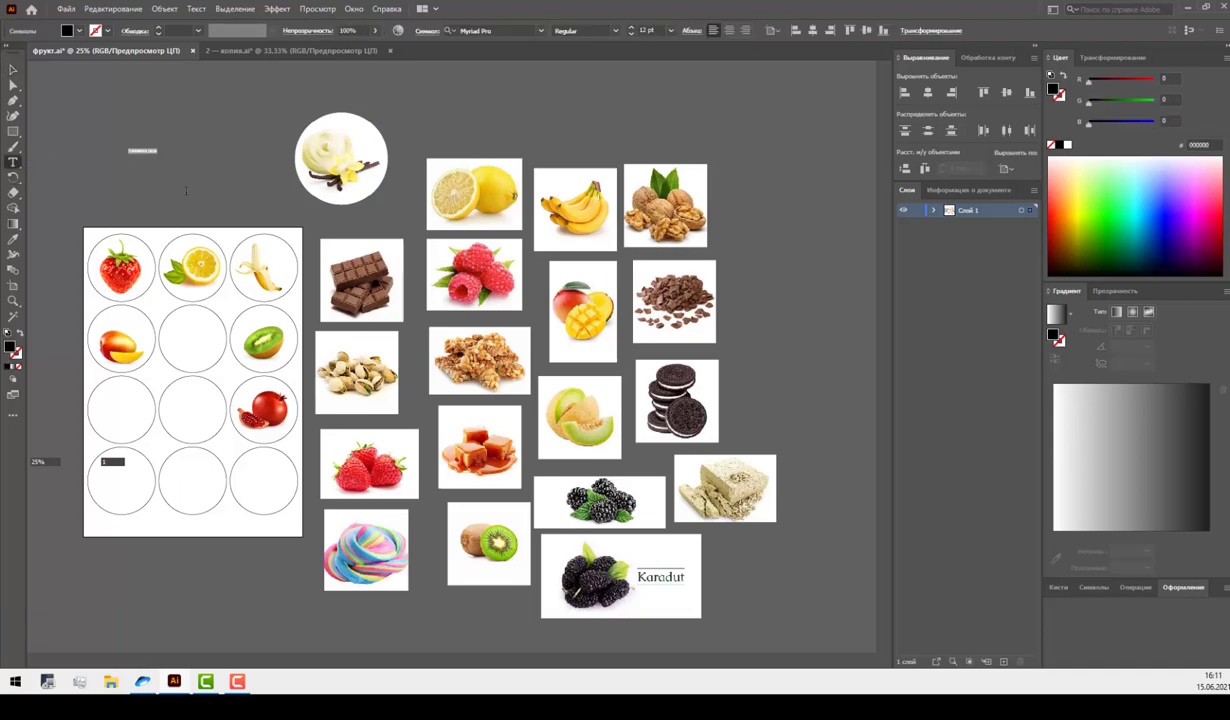
key("BackSpace")
key("Escape")
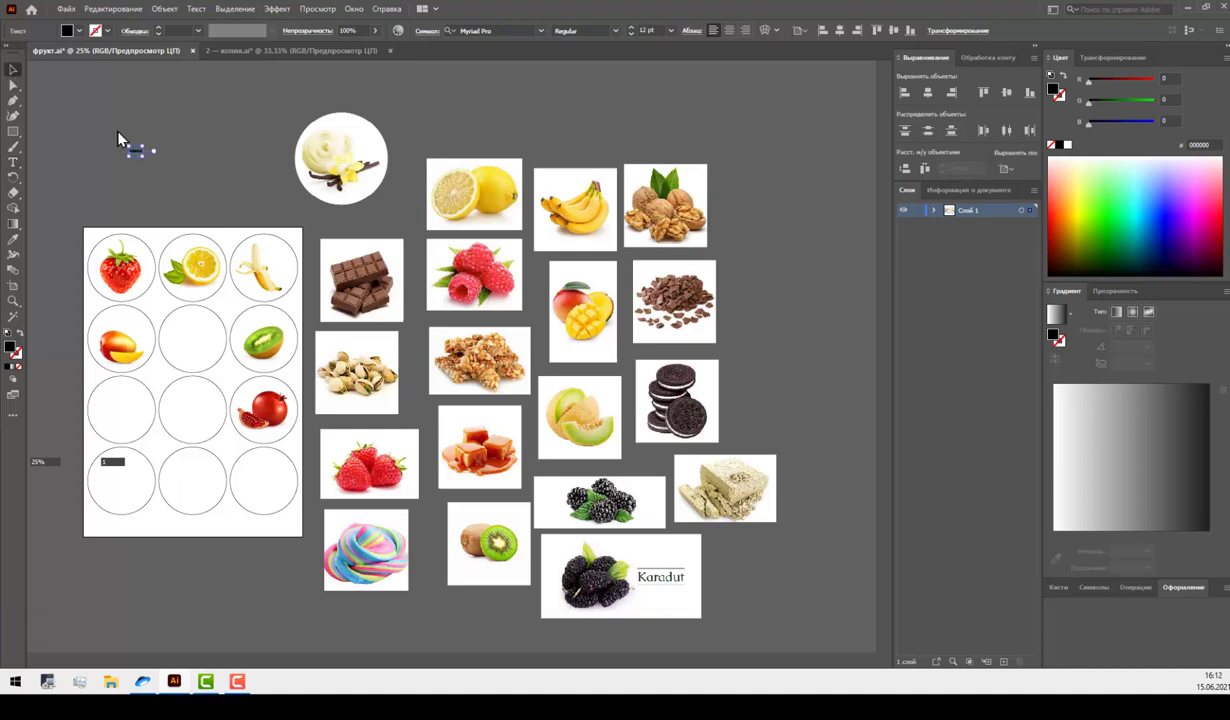
left_click_drag(153, 151, 240, 185)
left_click(13, 163)
key("ctrl+z")
Scale the text up large, move it above the grid, and change it to VANILLA.
key("v")
key("a")
left_click(13, 69)
left_click(135, 151)
left_click_drag(153, 151, 239, 214)
left_click_drag(181, 184, 217, 233)
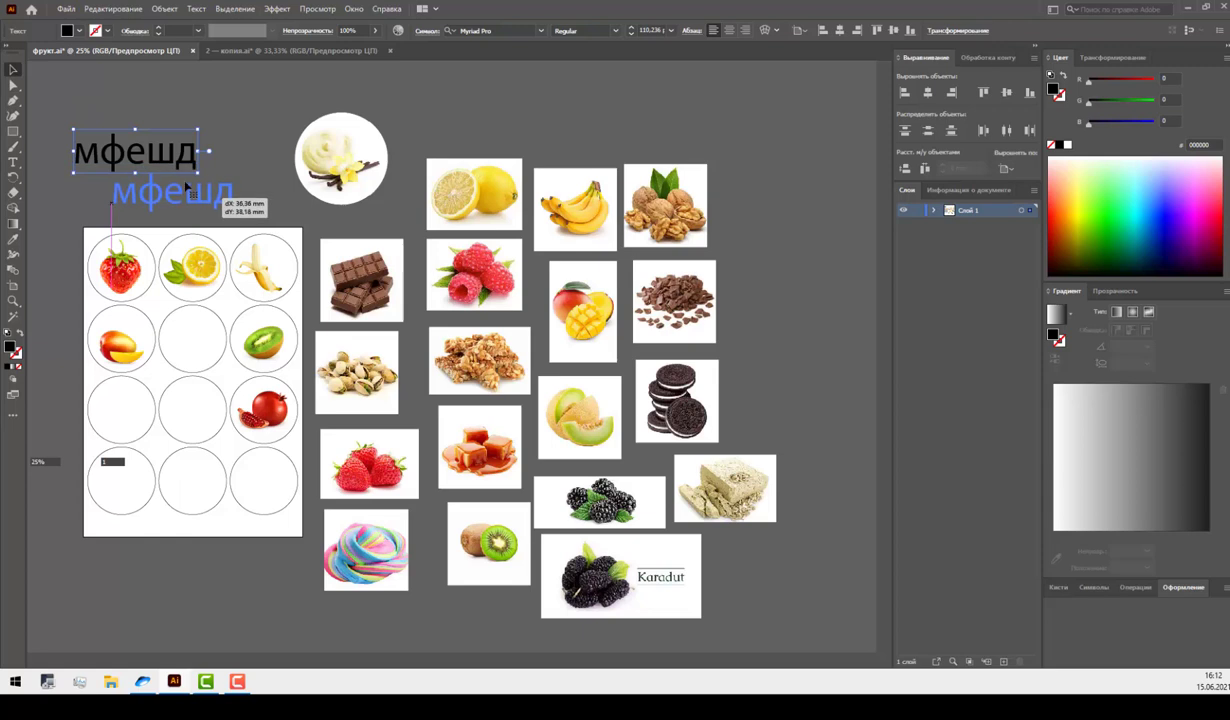
left_click(13, 162)
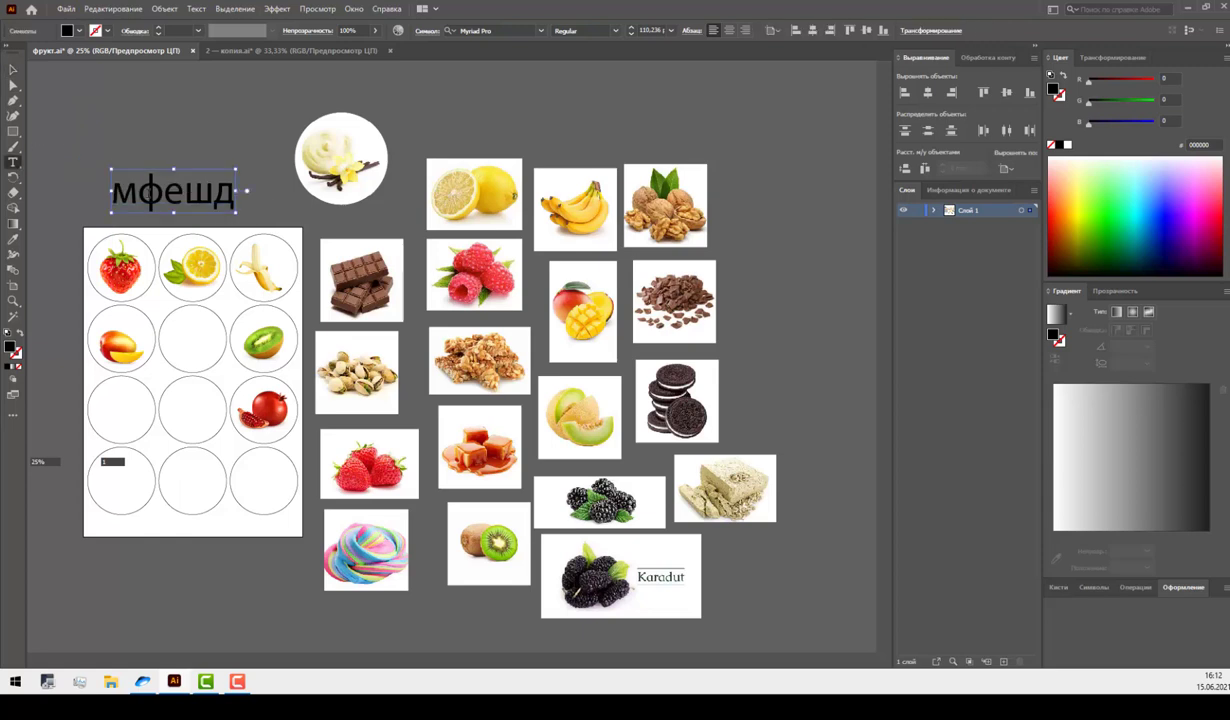
double_click(148, 193)
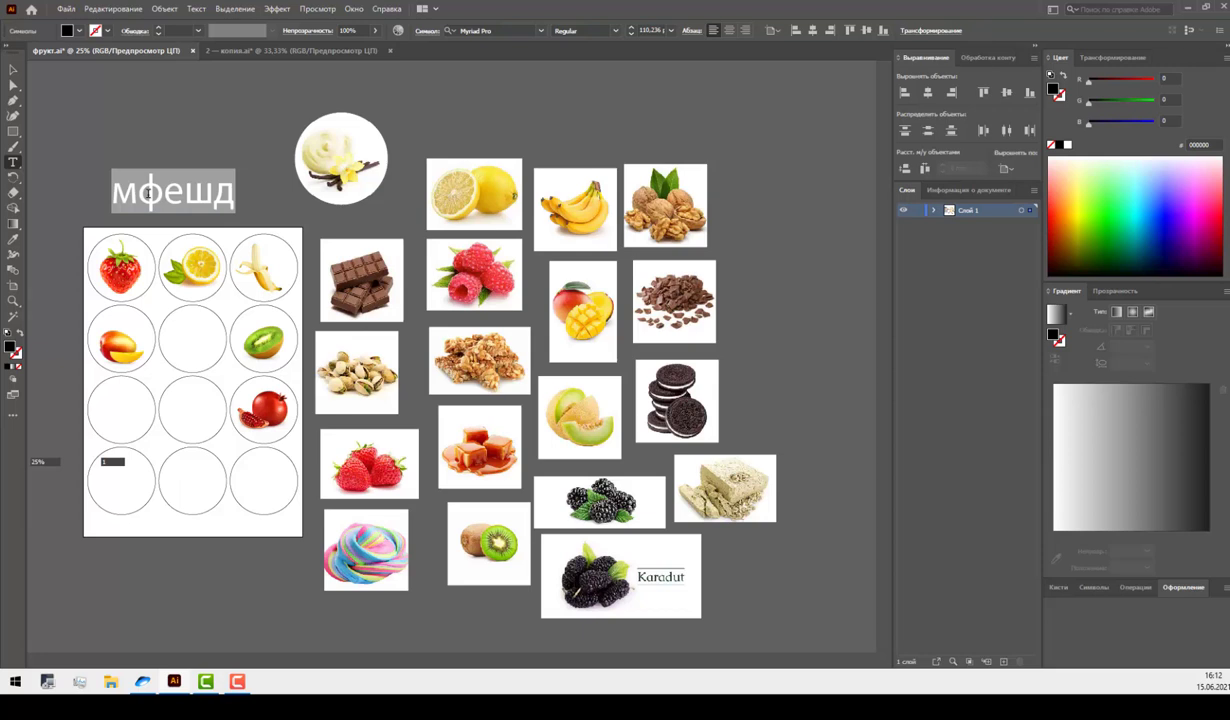
type("VANILLA")
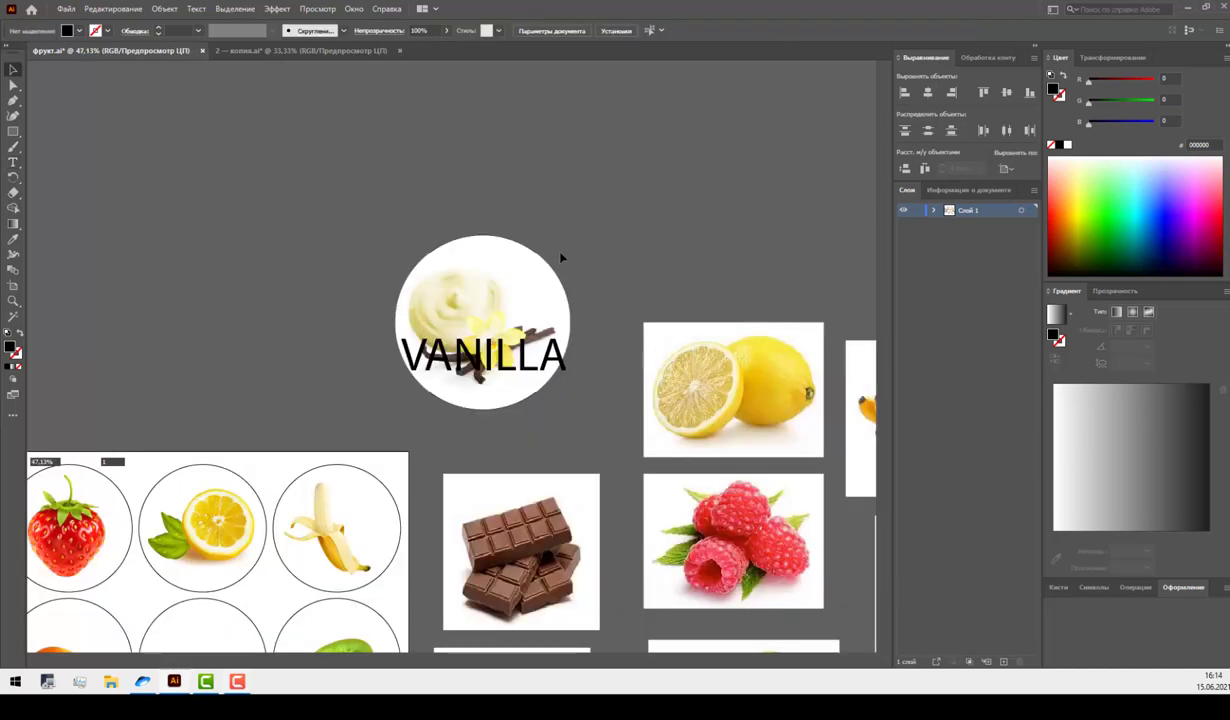
Shrink the VANILLA label and lower it across the bottom of the vanilla circle.
left_click(484, 333)
left_click_drag(484, 333, 484, 343)
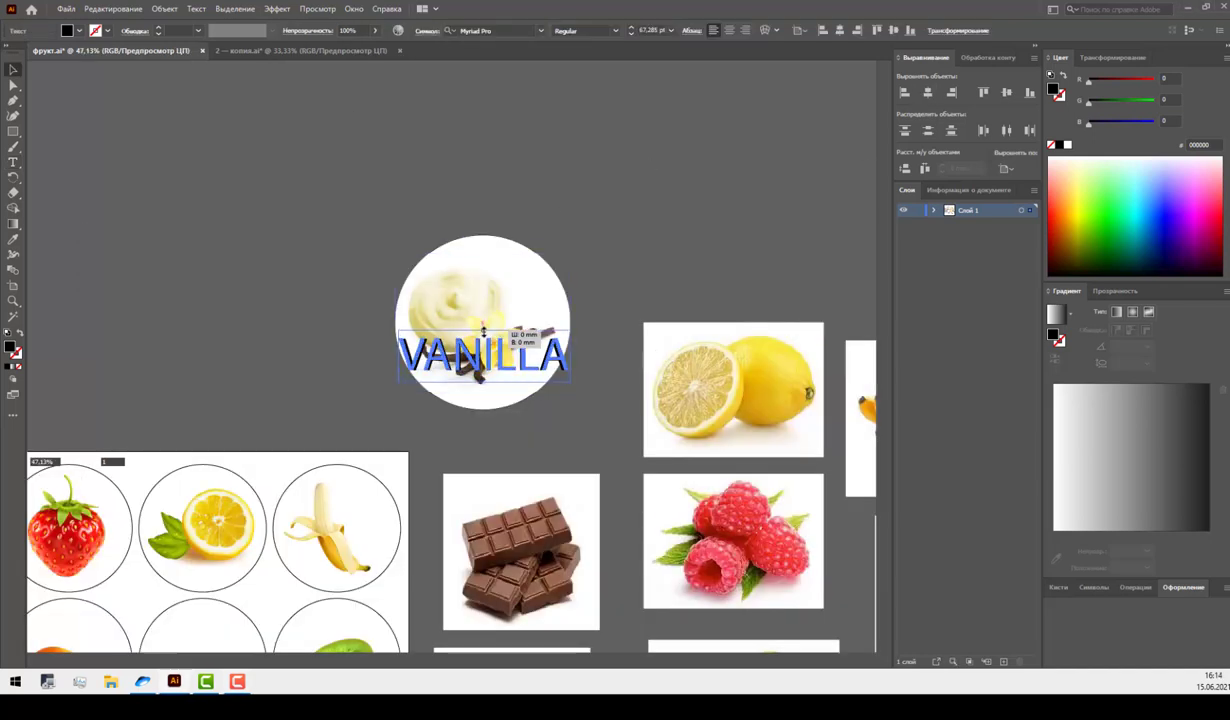
left_click(549, 404)
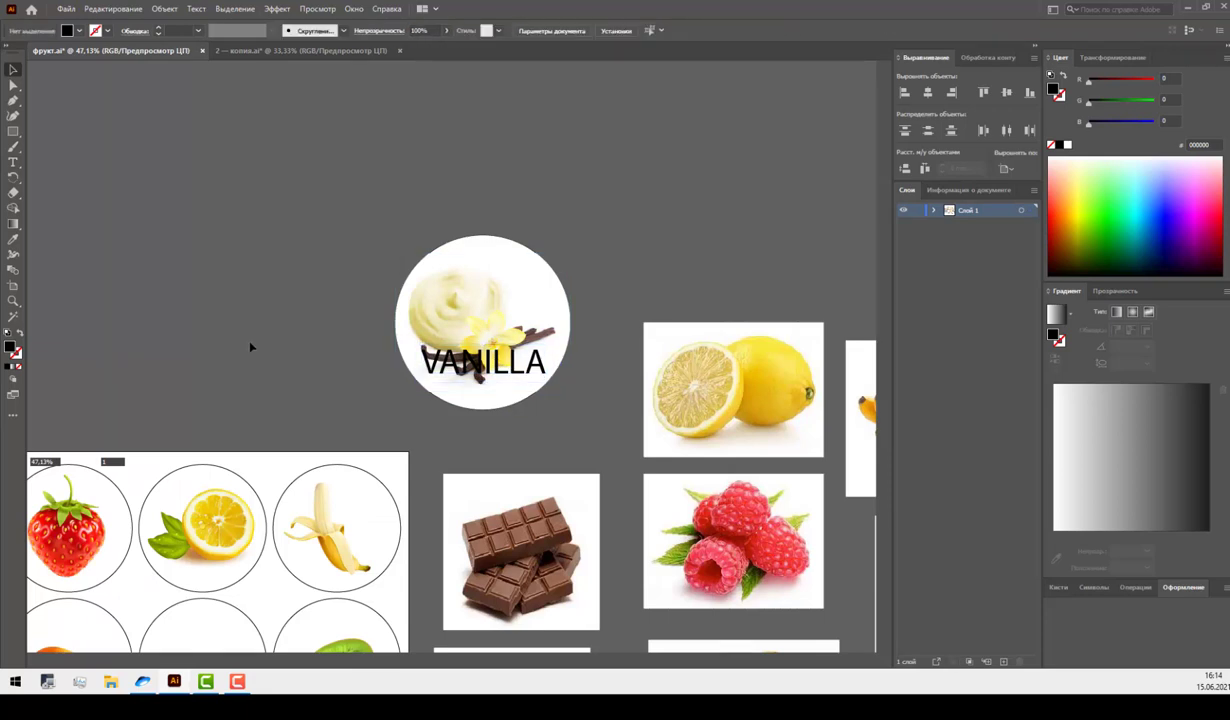
scroll(393, 384, "down", 2)
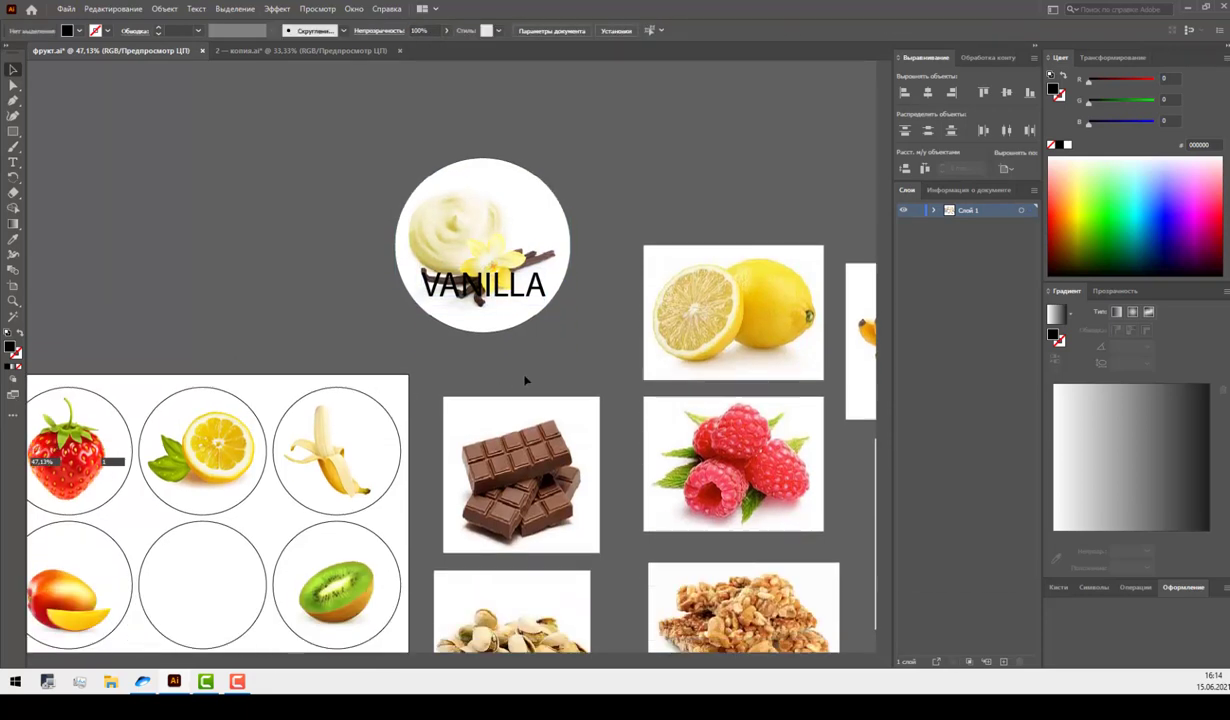
scroll(524, 379, "down", 1)
scroll(584, 393, "up", 2)
scroll(584, 393, "up", 2)
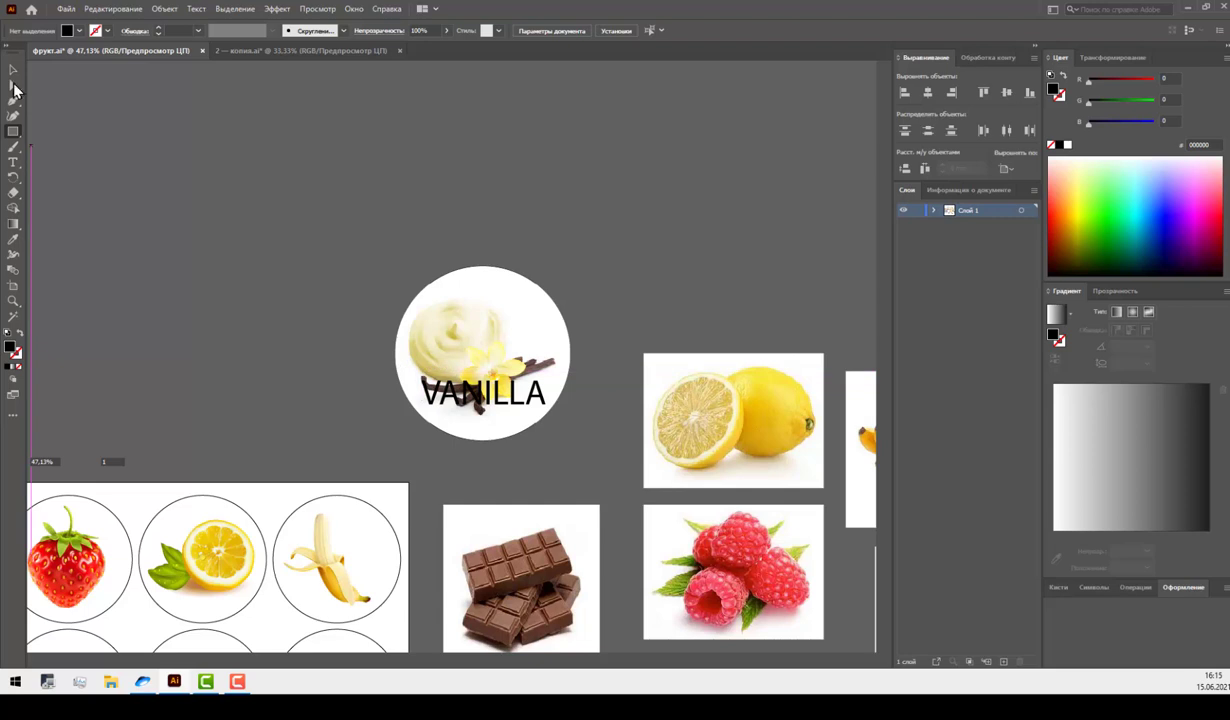
Inside the isolated vanilla clipping group, draw a white-filled rectangle band across the circle's lower part.
right_click(470, 355)
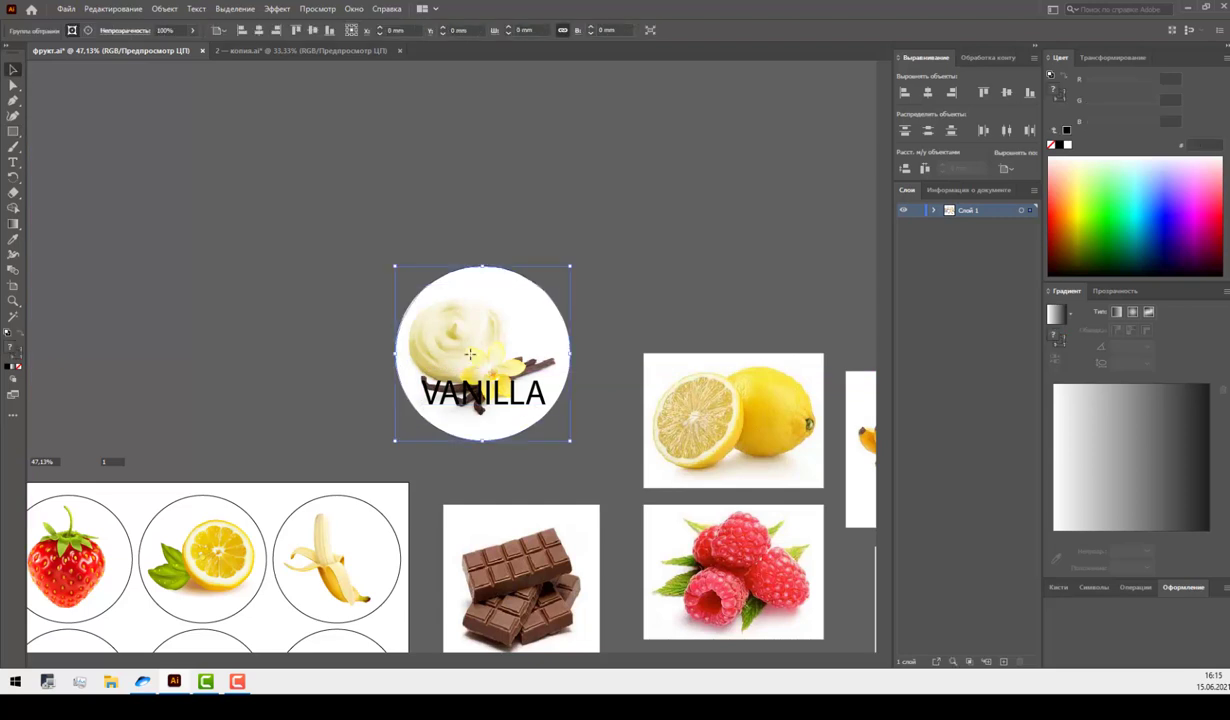
left_click(522, 447)
key("m")
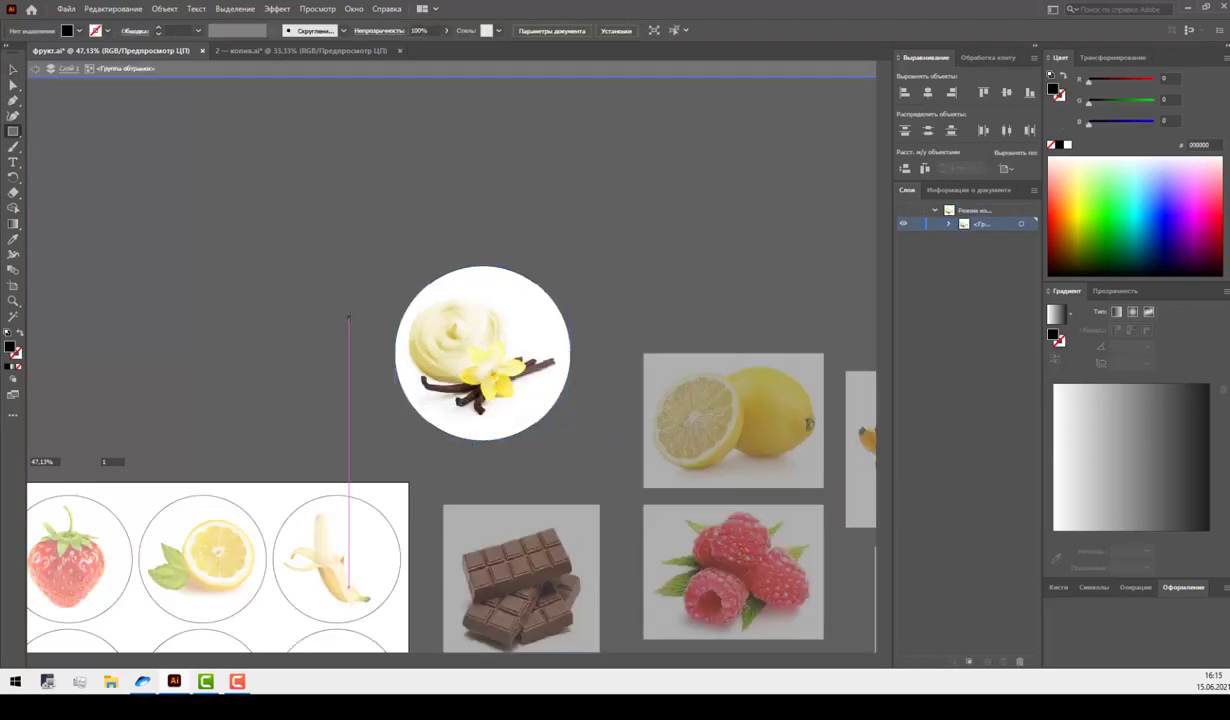
left_click_drag(396, 376, 575, 410)
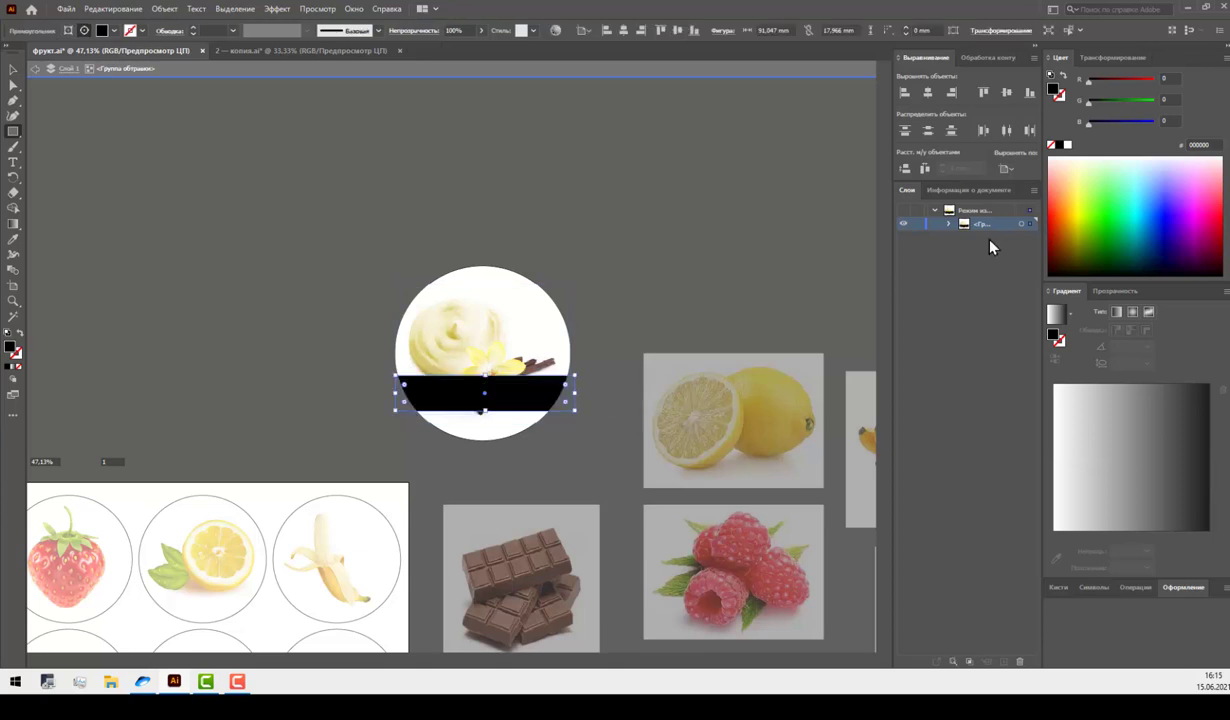
left_click(1068, 146)
left_click(13, 69)
double_click(196, 137)
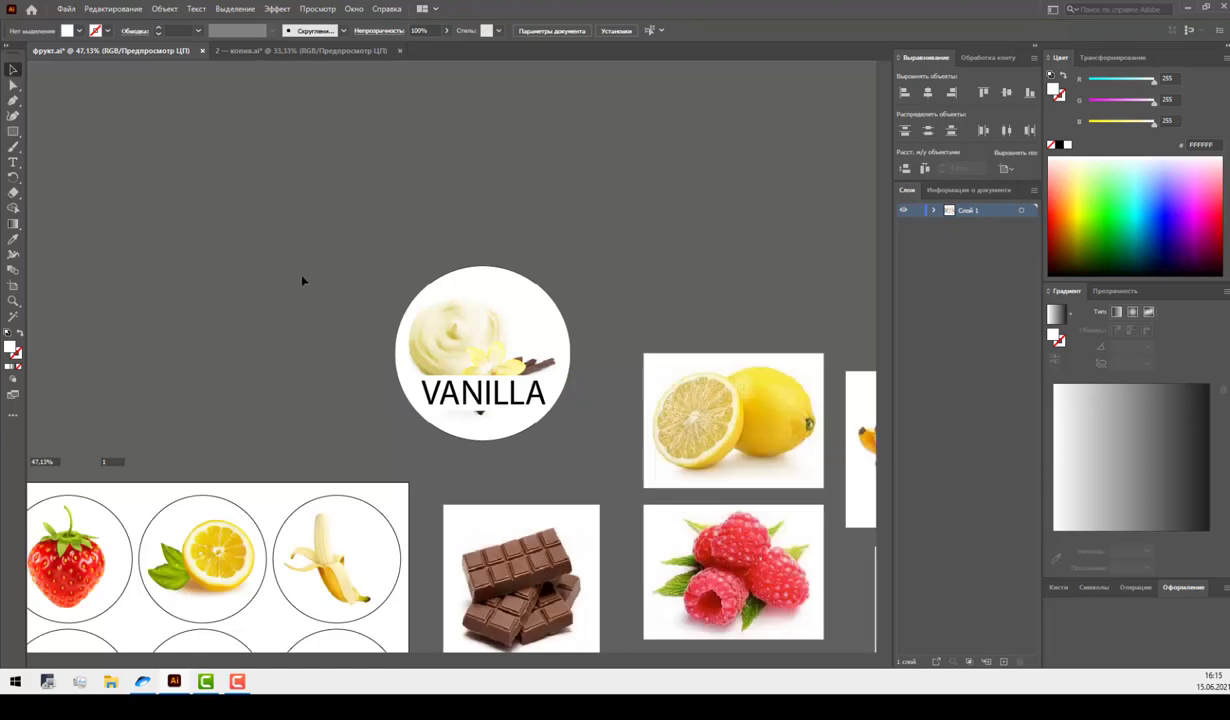
Try Neolith and then Bernard MT Condensed as the VANILLA label font.
left_click(520, 392)
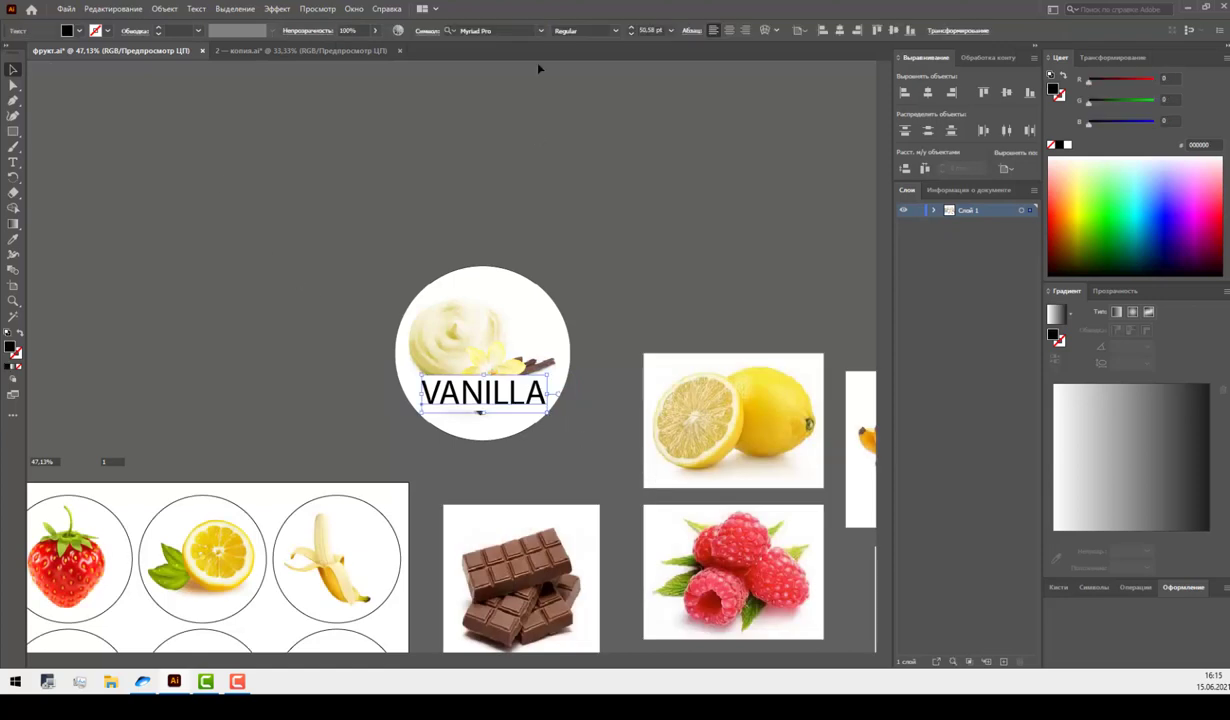
left_click(524, 30)
type("Neolith")
key("Down")
key("Down")
key("Down")
key("Down")
key("Down")
key("Down")
key("Down")
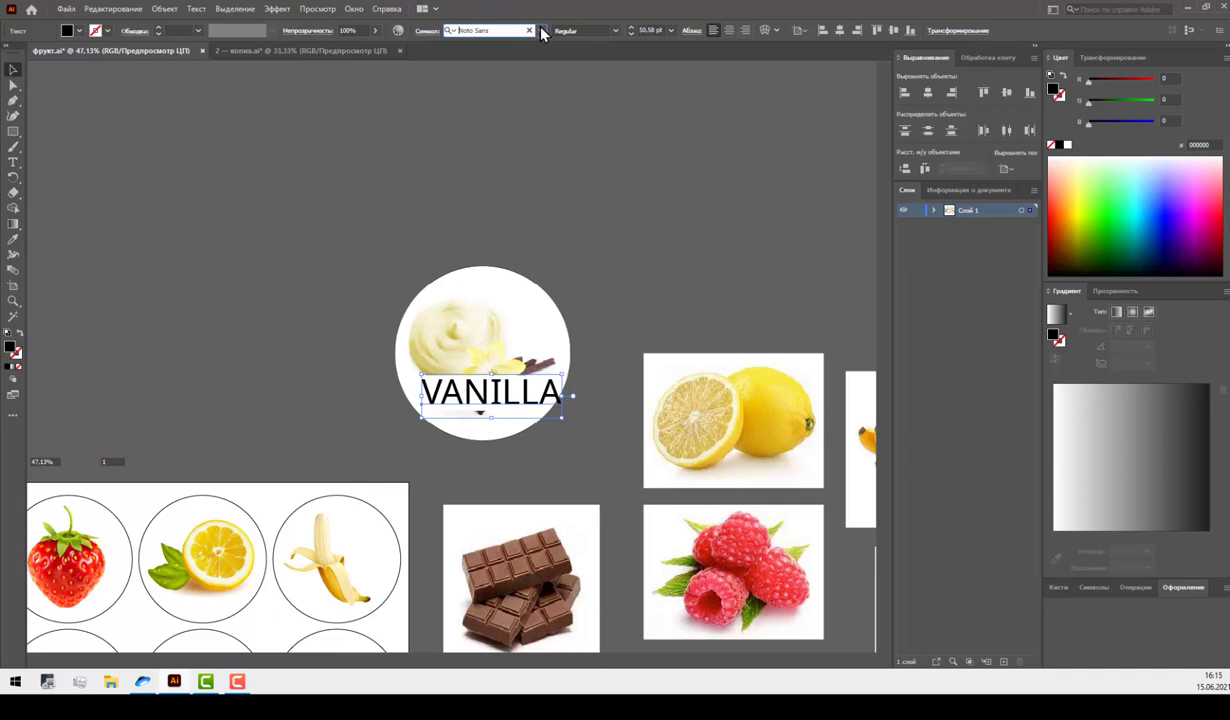
left_click(541, 30)
left_click(565, 243)
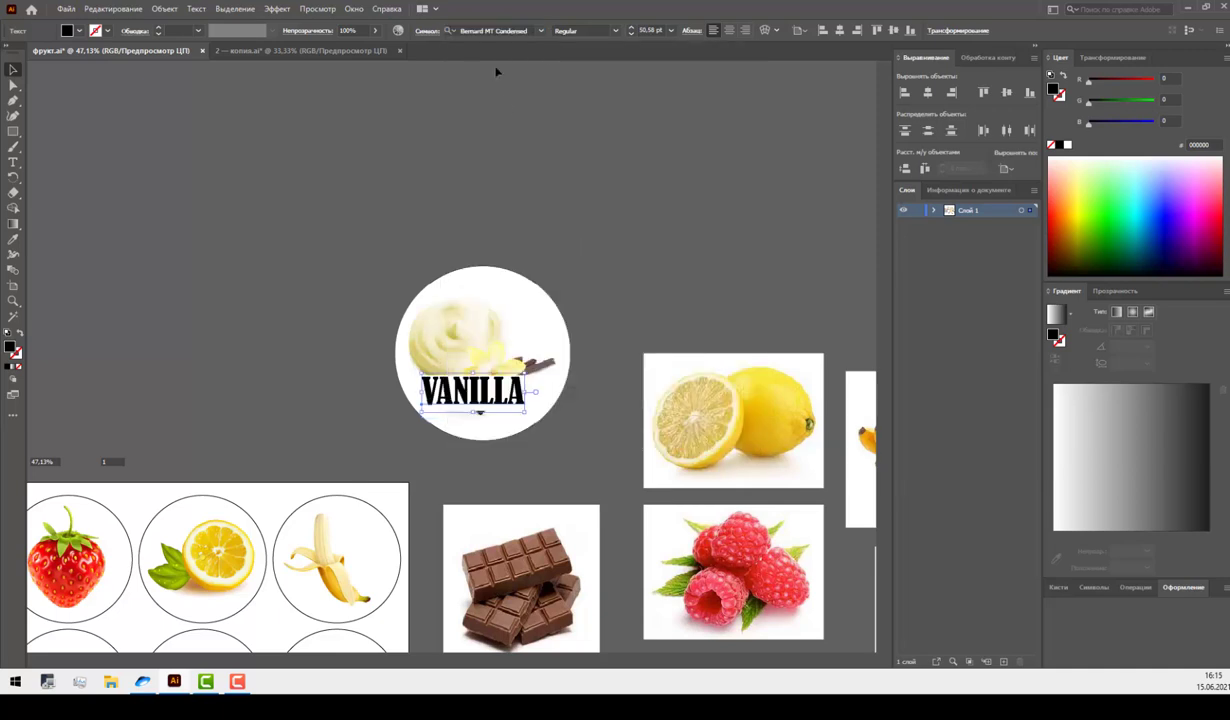
Try Minion Variable Concept, then settle on Agency FB for the label.
left_click(541, 30)
scroll(620, 239, "down", 3)
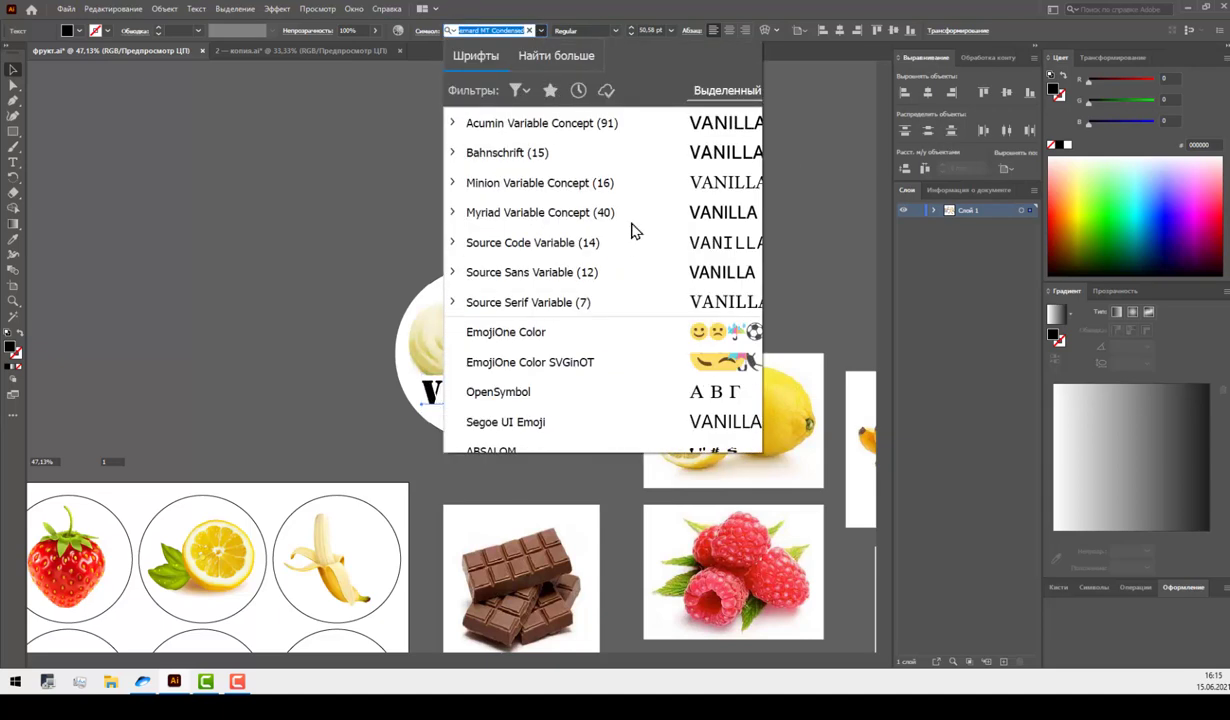
left_click(667, 195)
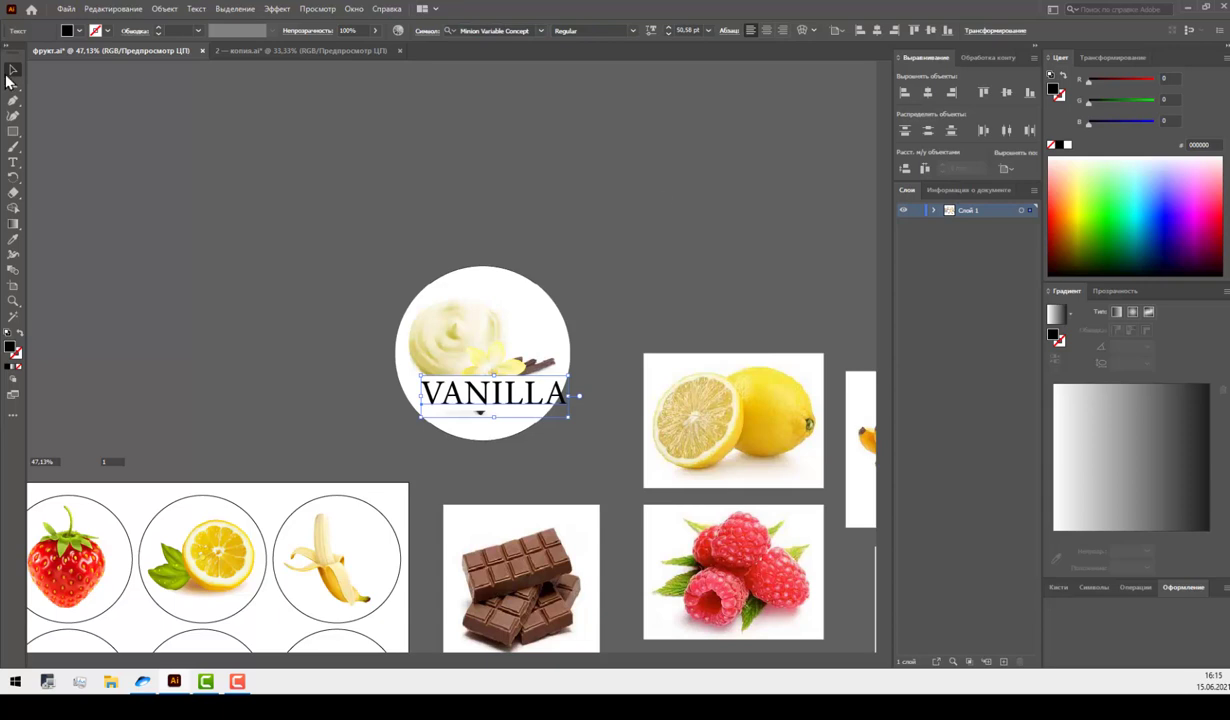
left_click(541, 30)
scroll(563, 121, "down", 4)
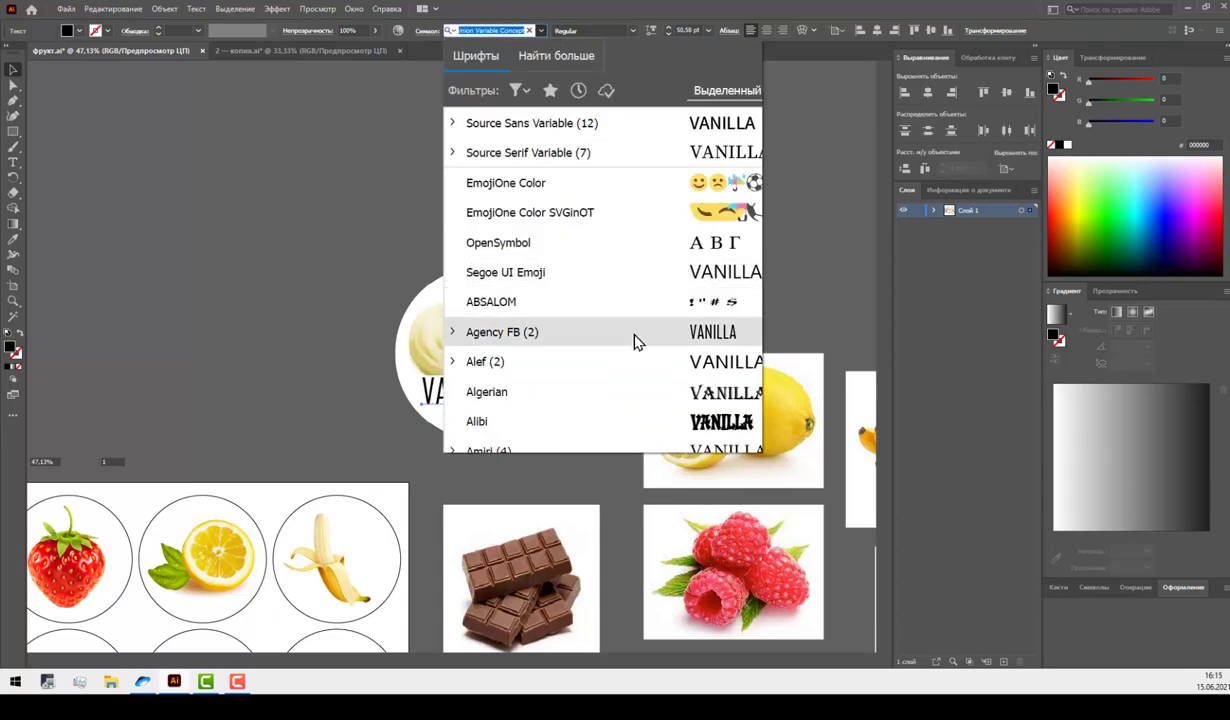
left_click(637, 341)
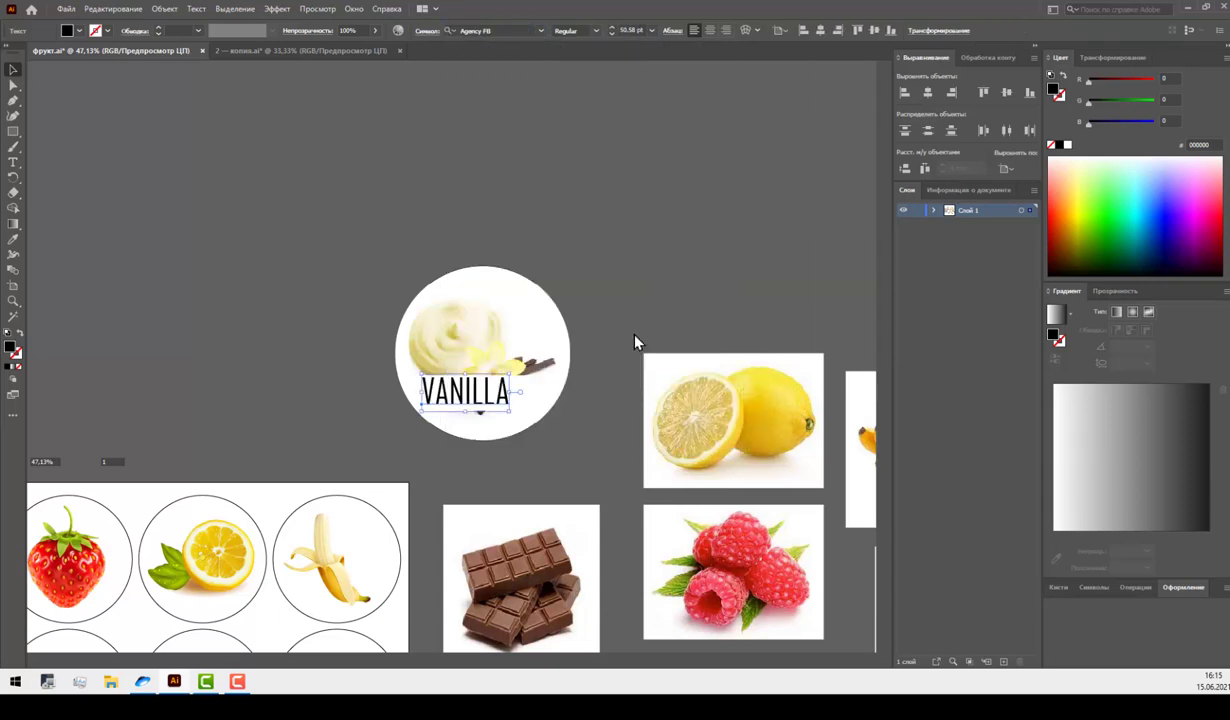
left_click(12, 72)
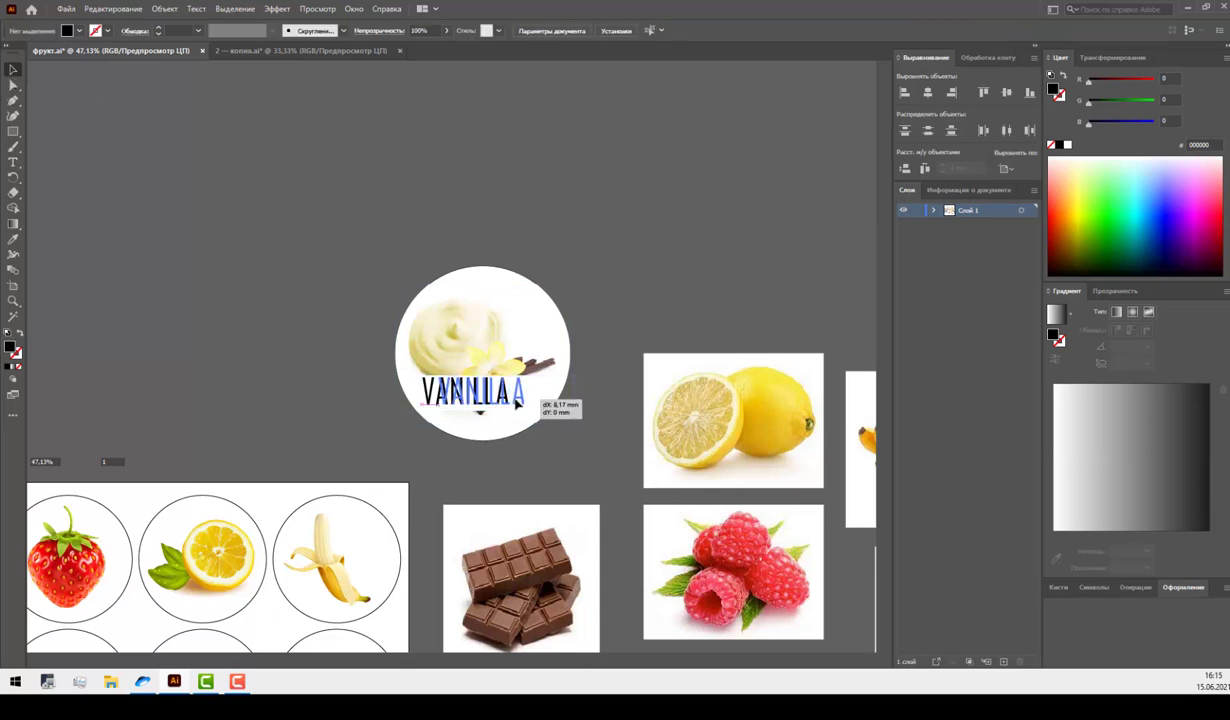
Raise the vanilla photo inside its clipped circle.
left_click_drag(515, 402, 517, 402)
left_click(648, 445)
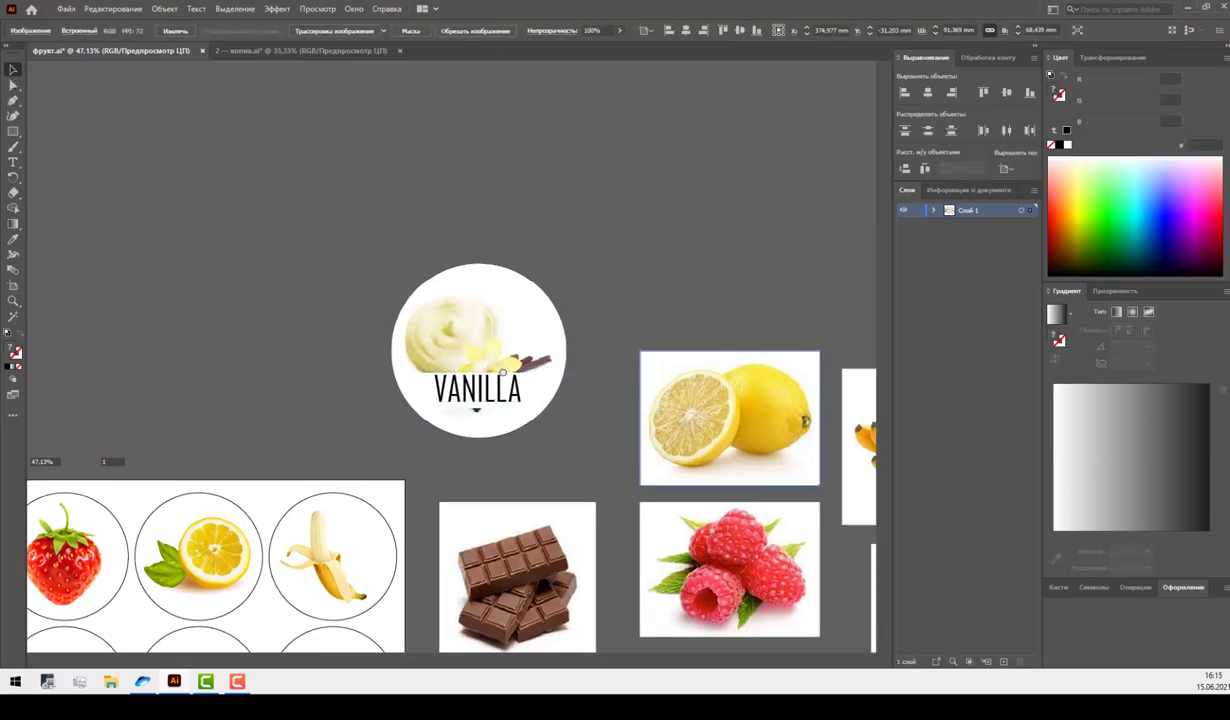
scroll(550, 425, "down", 2)
scroll(550, 425, "right", 2)
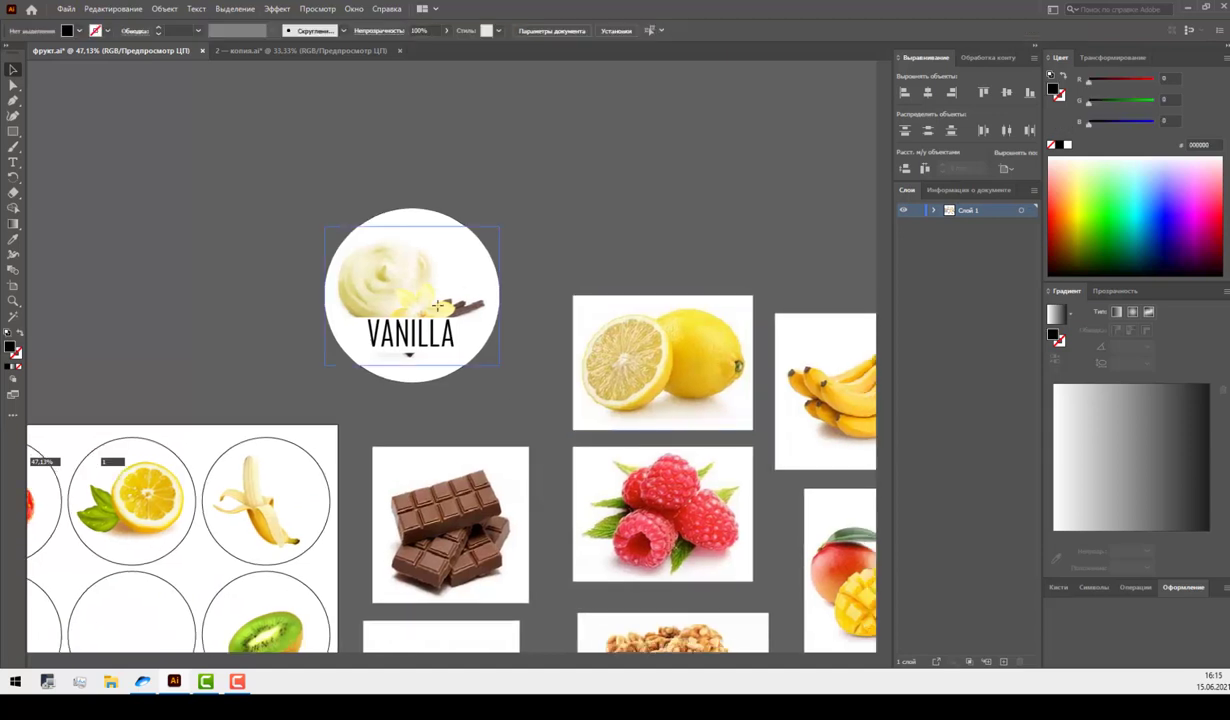
right_click(412, 292)
left_click(490, 396)
double_click(425, 285)
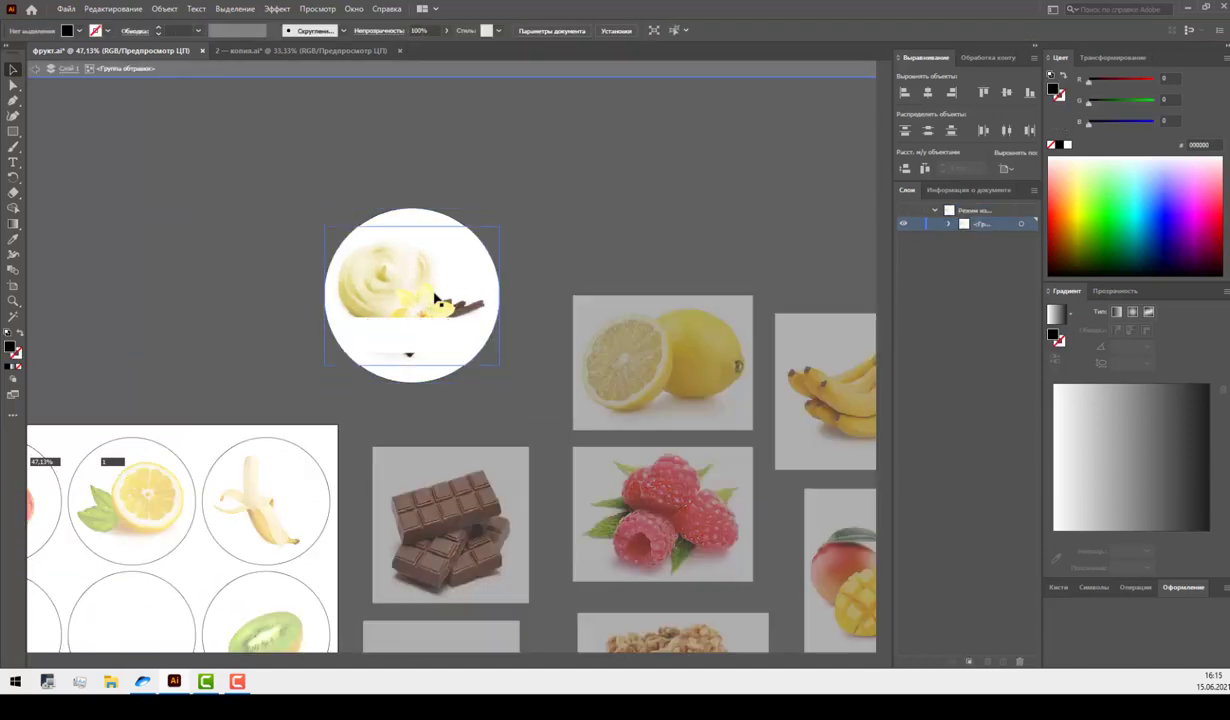
left_click_drag(416, 284, 421, 263)
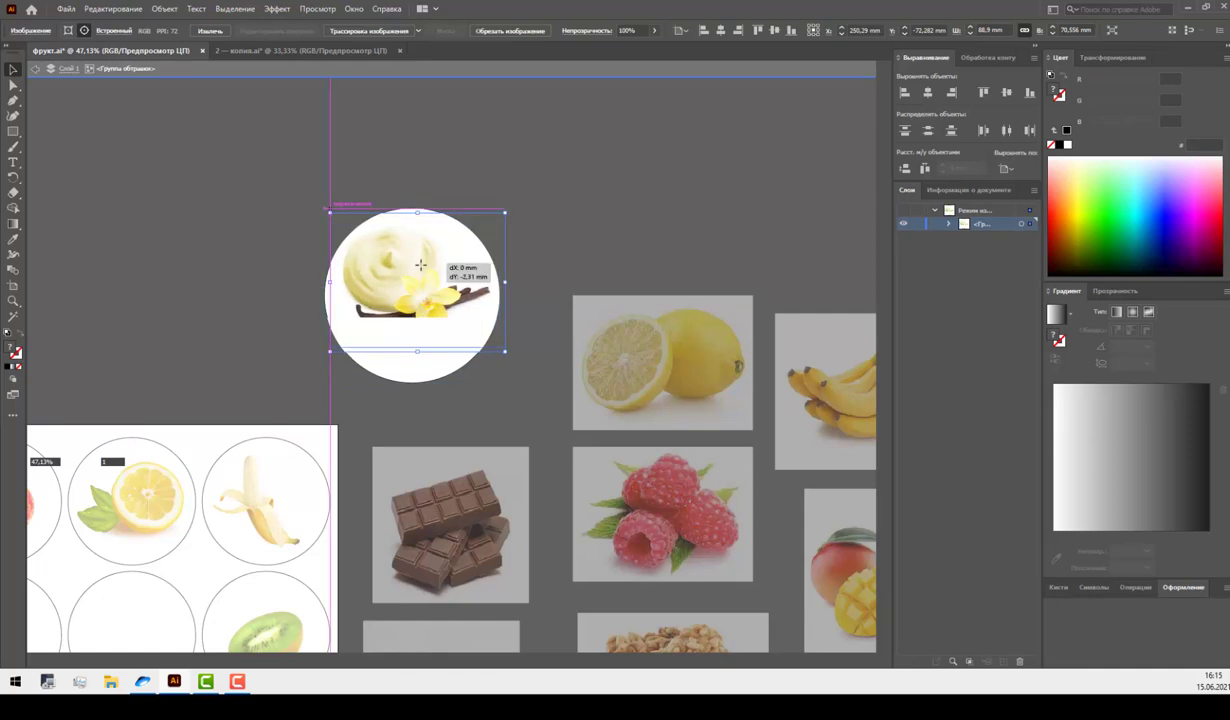
double_click(555, 246)
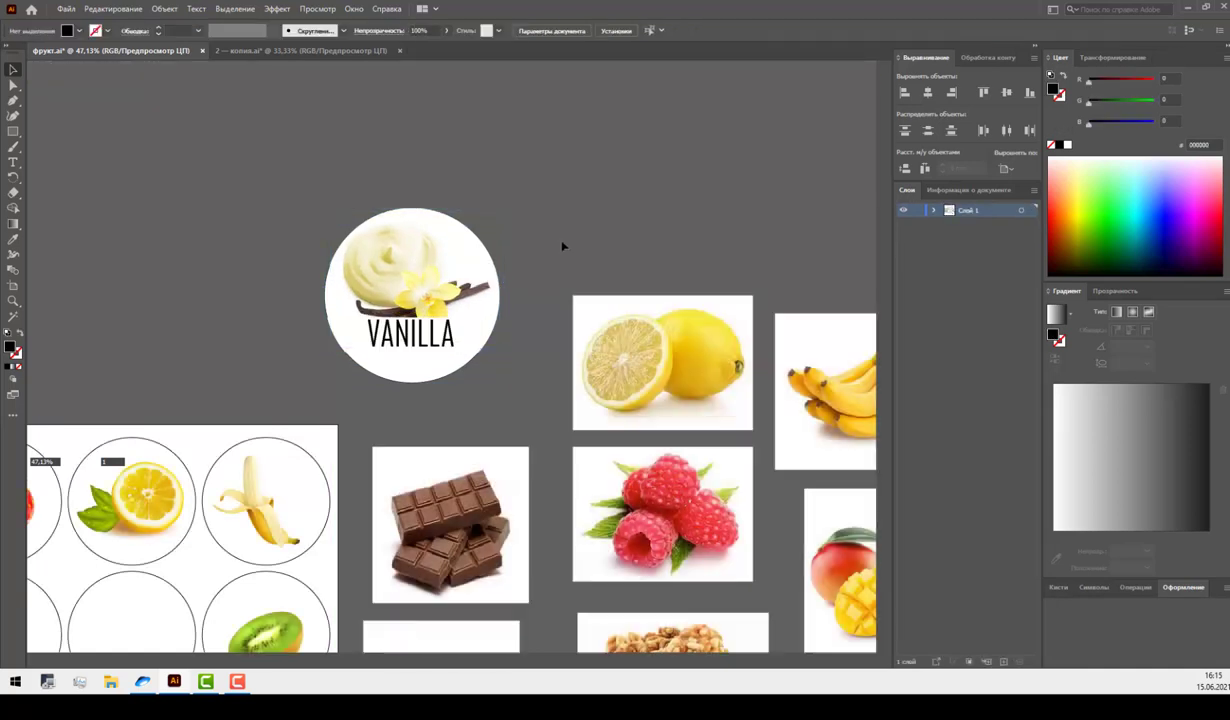
left_click(415, 333)
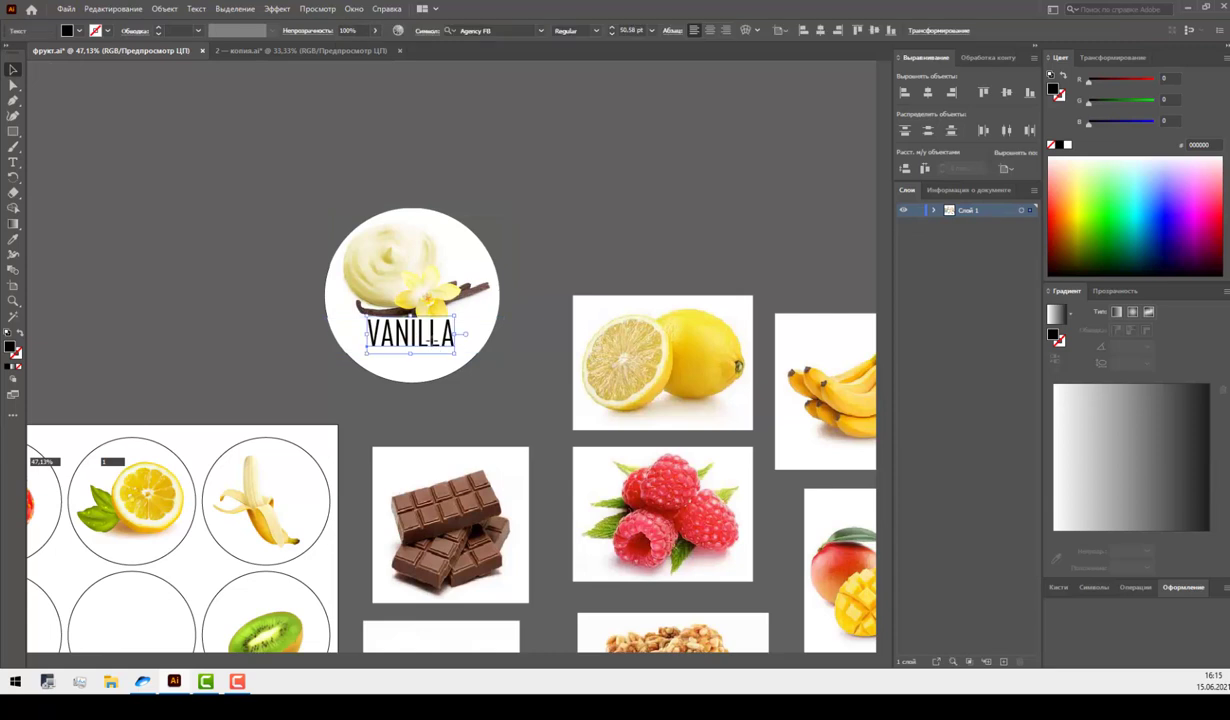
left_click(508, 406)
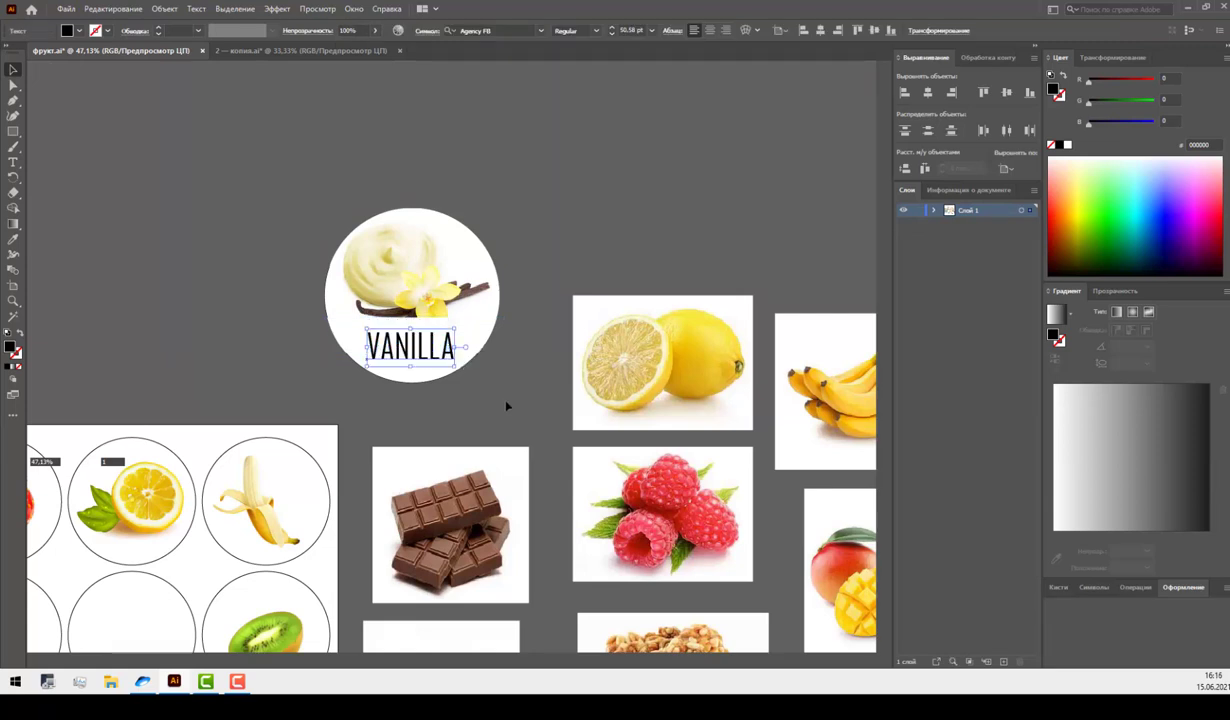
Move the white band lower beneath the VANILLA label, then zoom out.
right_click(457, 339)
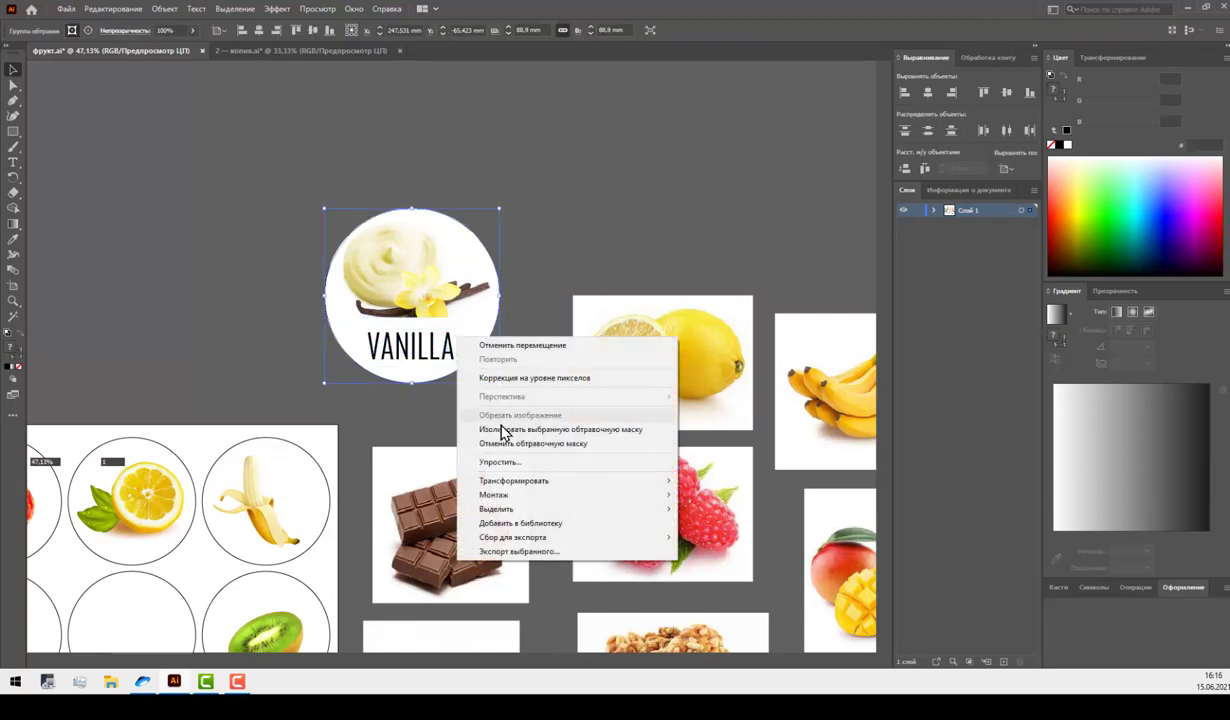
left_click(502, 432)
left_click_drag(467, 321, 467, 347)
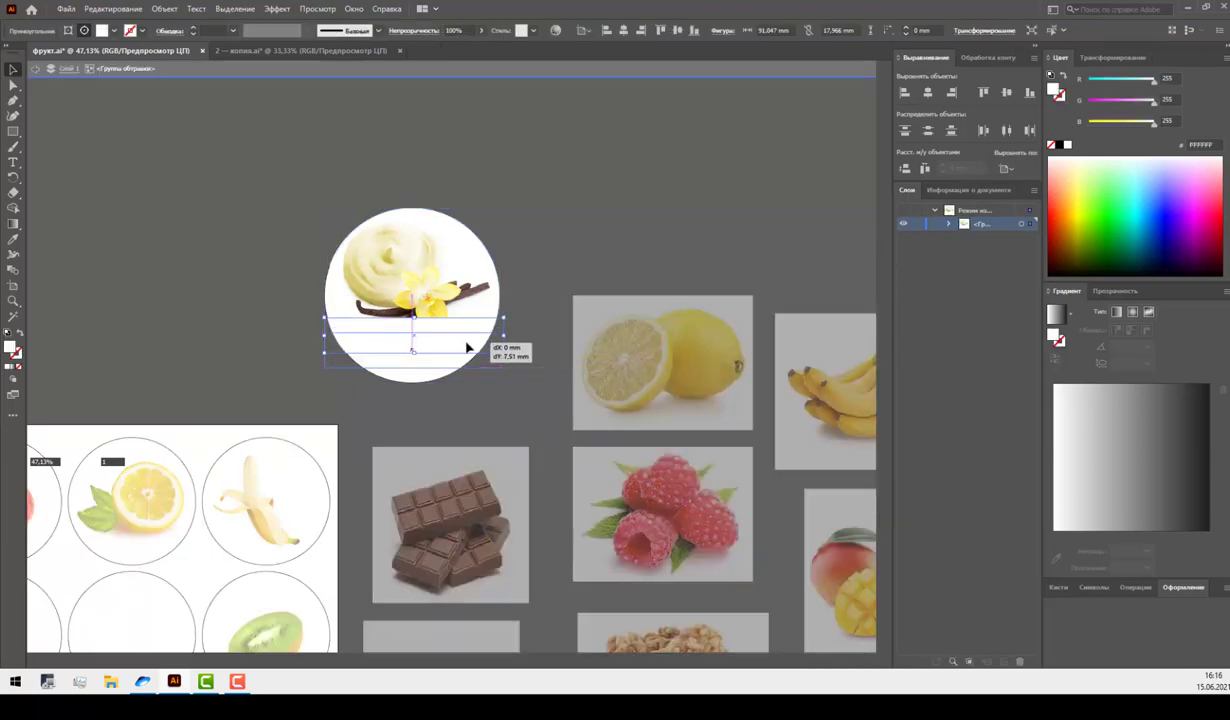
left_click(500, 393)
key("Escape")
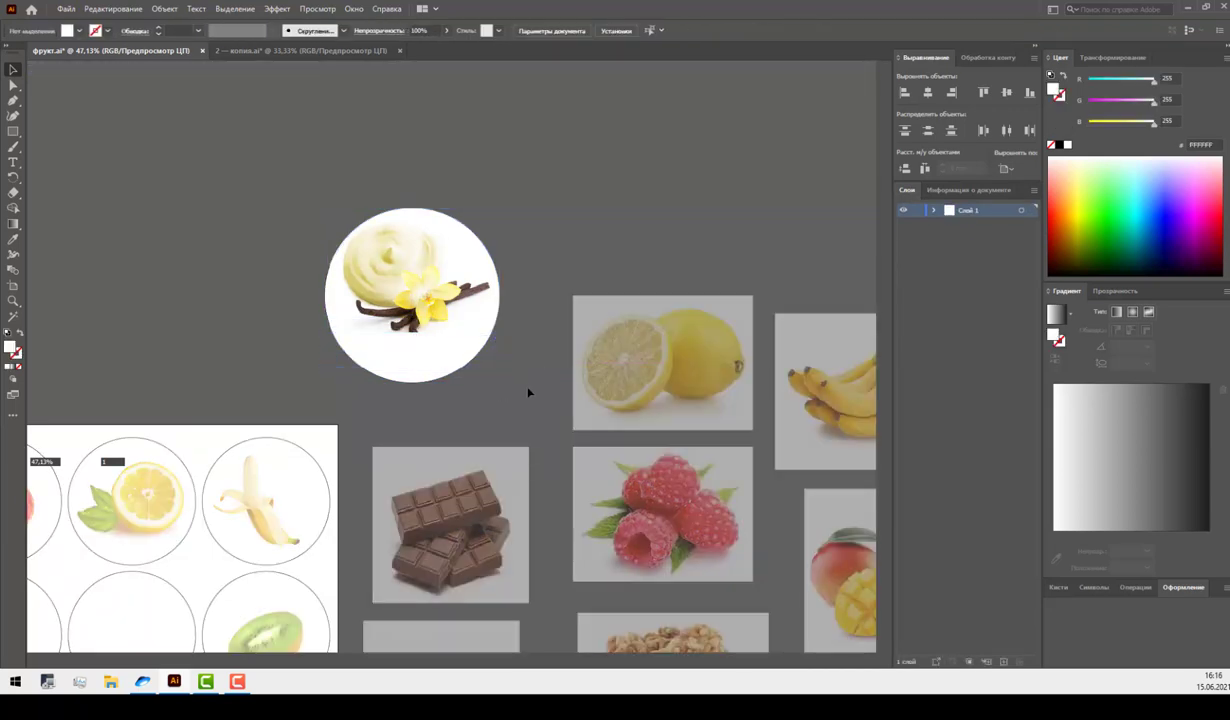
key("ctrl+z")
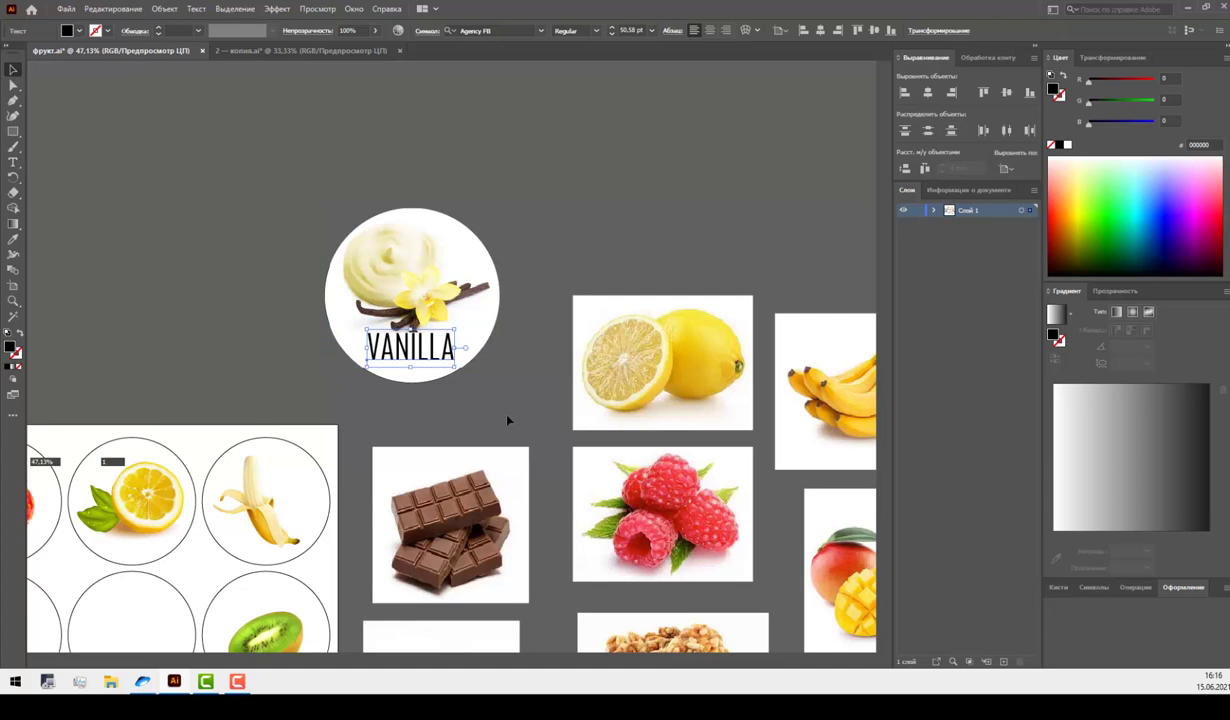
left_click(507, 420)
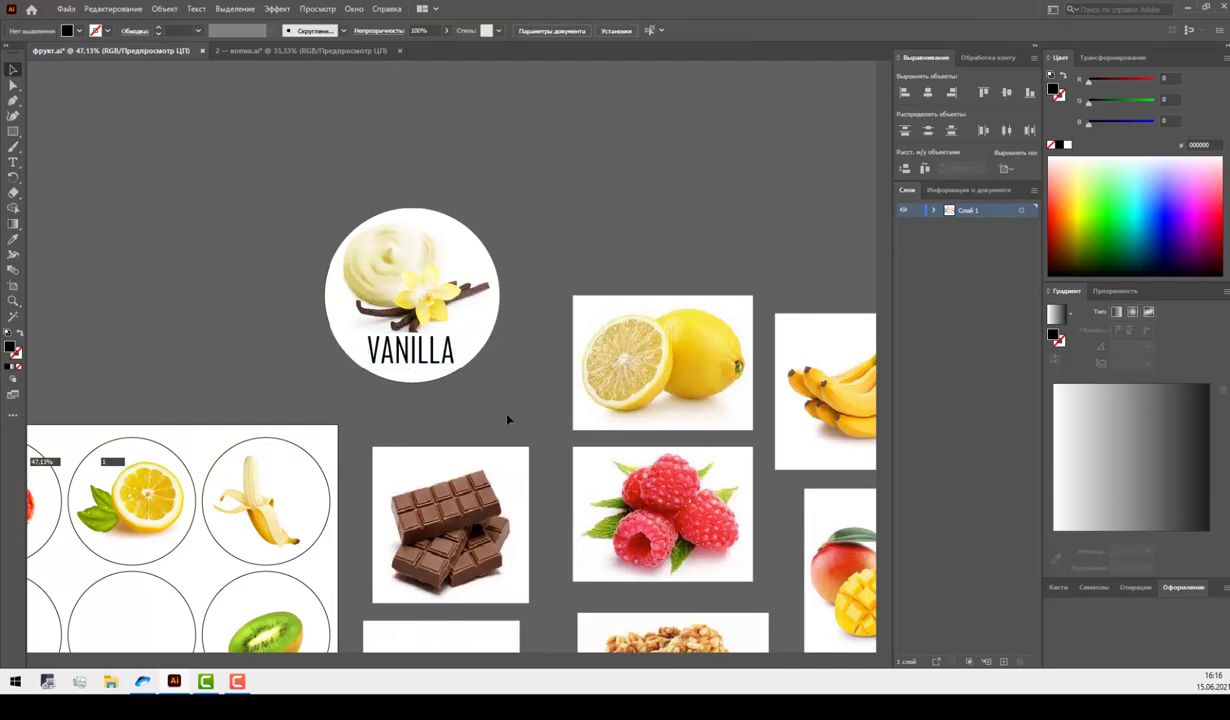
key("ctrl+minus")
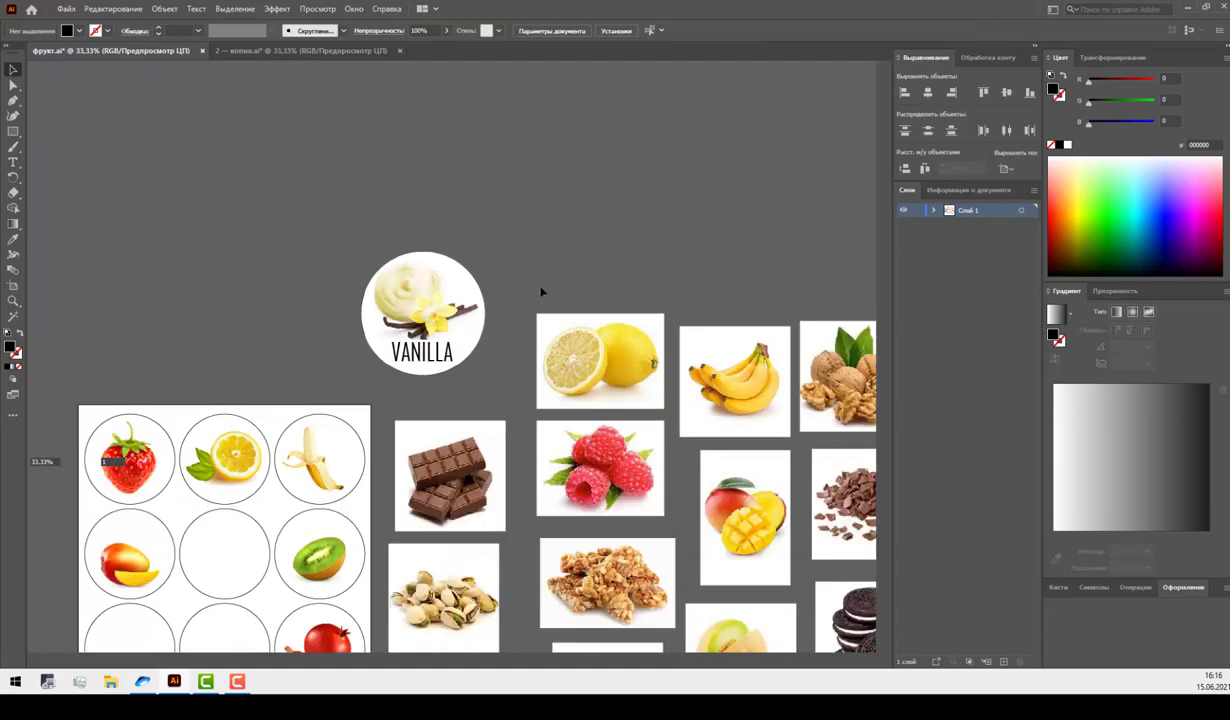
Move the vanilla circle to the upper left, save, and shift the chocolate and pistachio photos up.
left_click_drag(400, 355, 120, 272)
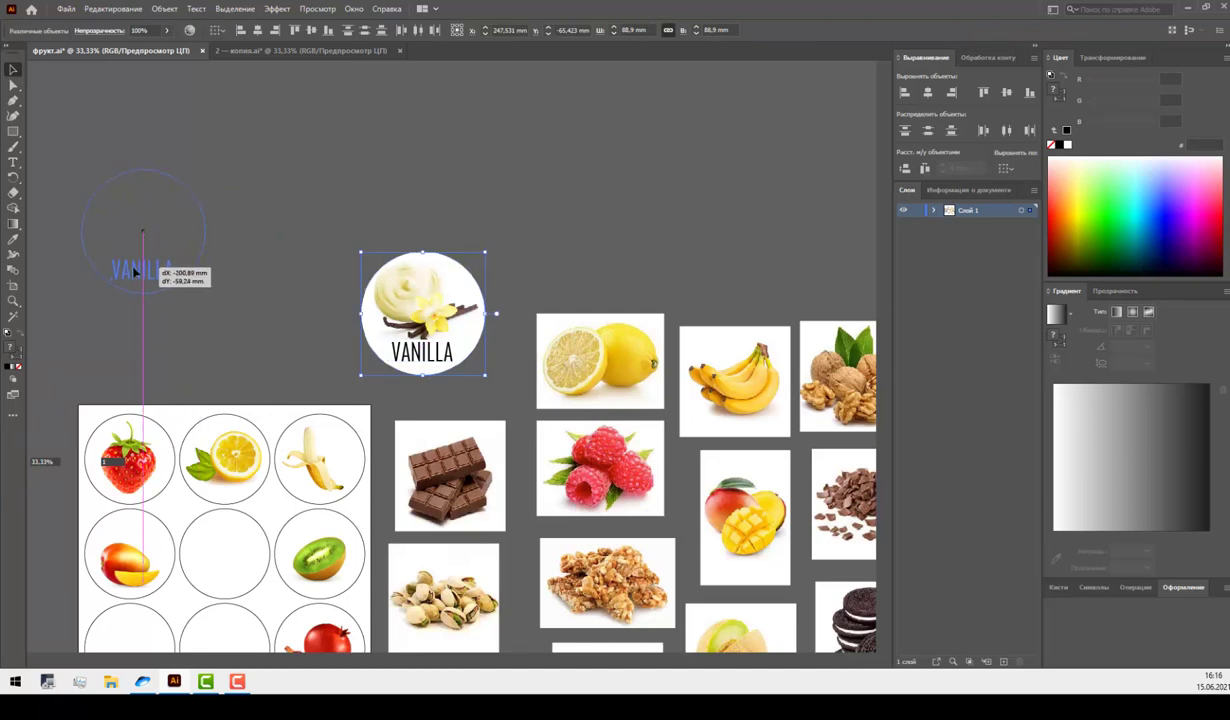
left_click(313, 303)
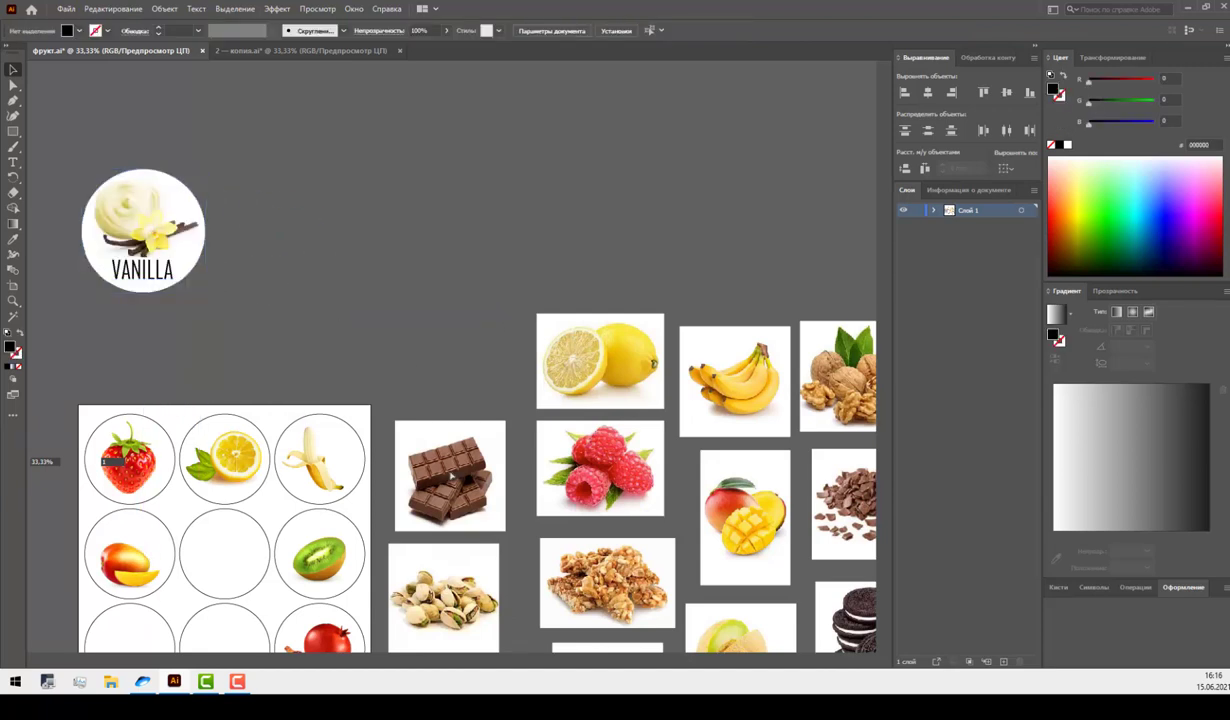
key("ctrl+s")
left_click_drag(435, 393, 465, 605)
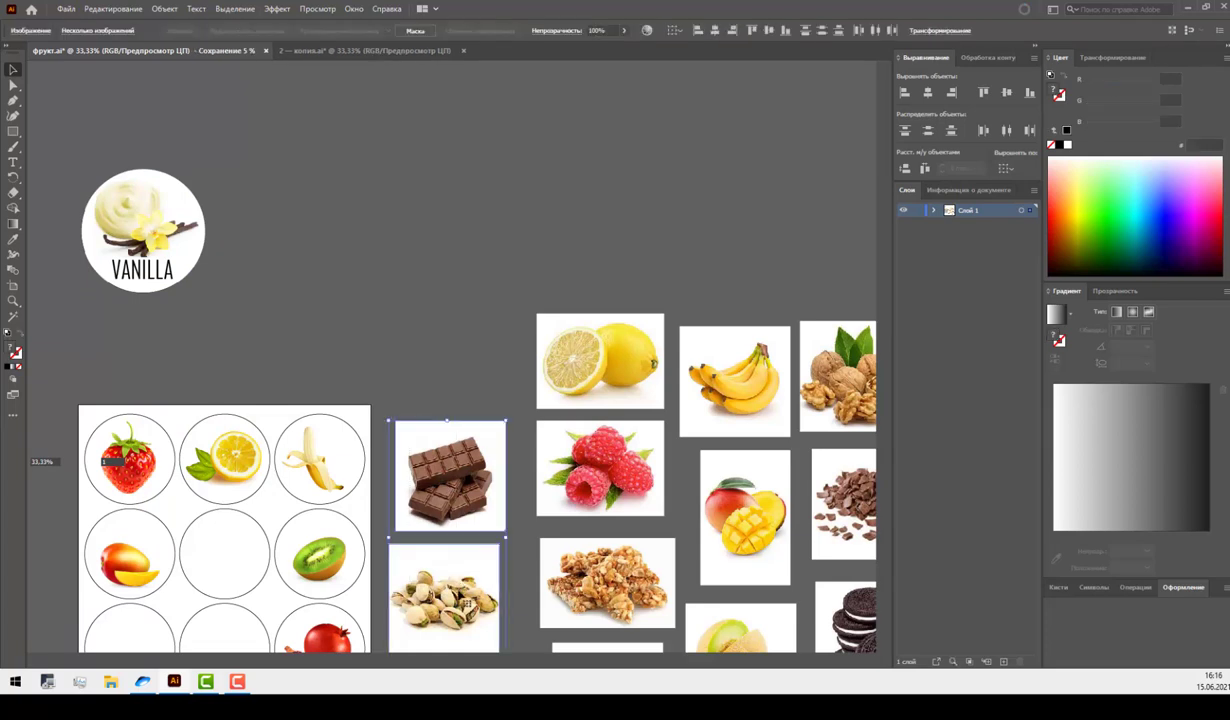
left_click_drag(440, 570, 577, 204)
left_click(213, 208)
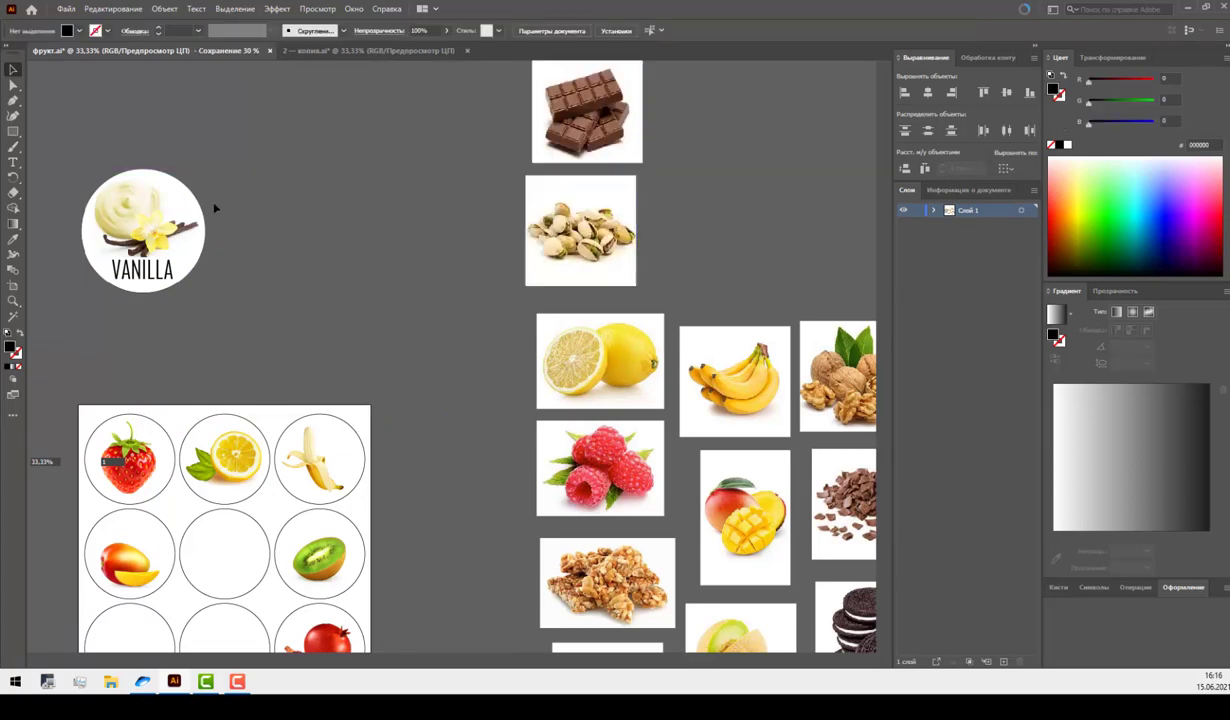
Copy the VANILLA circle rightward and repeat the copy into an evenly spaced row.
left_click_drag(118, 250, 267, 251)
key("ctrl+d")
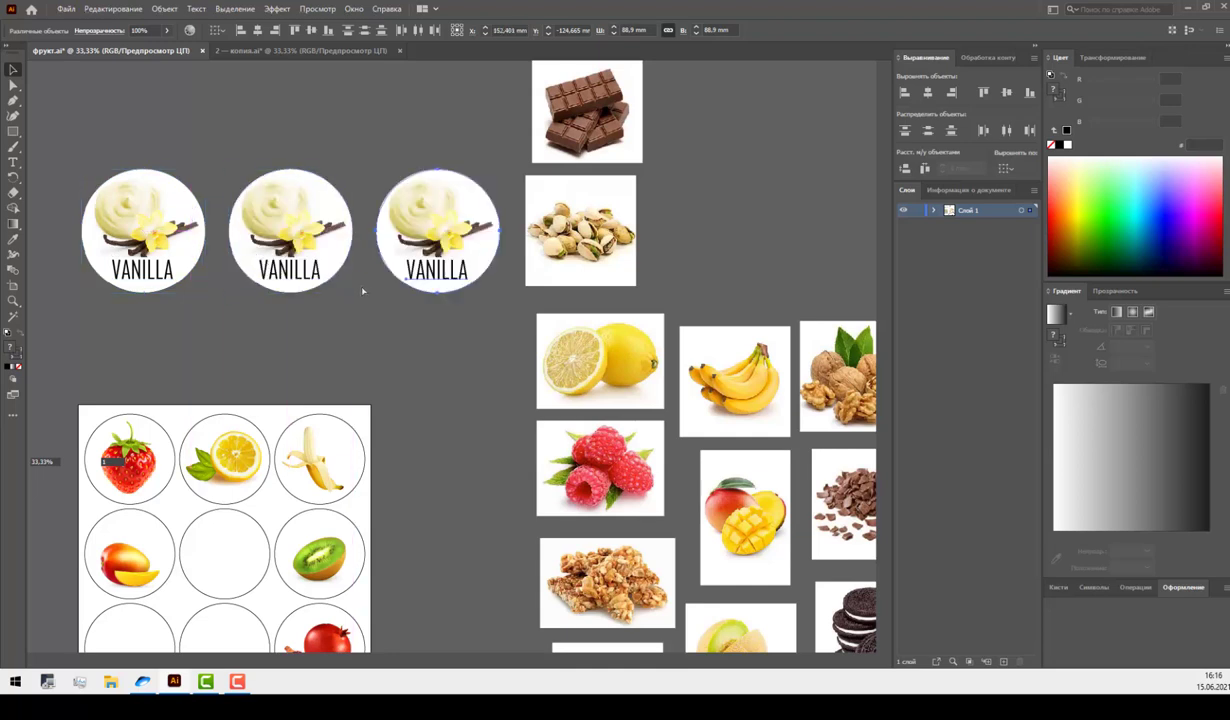
key("ctrl+d")
key("ctrl+d")
key("ctrl+d")
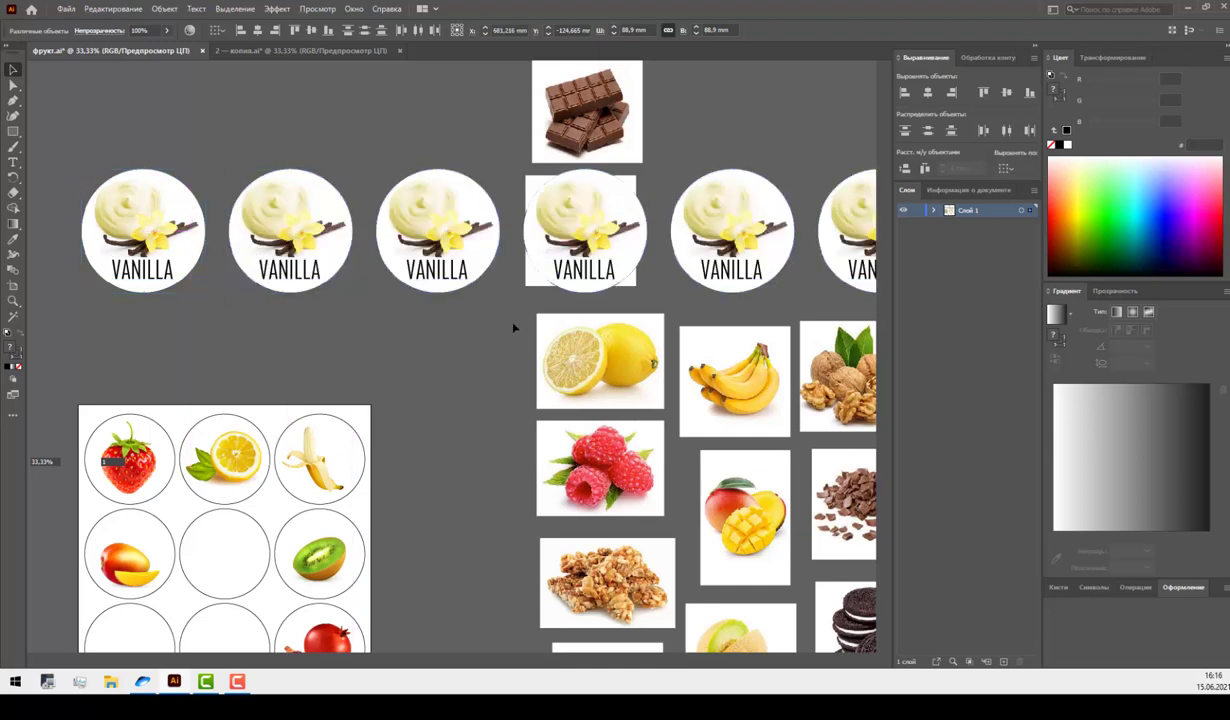
Isolate the second circle's clipping group and move its vanilla photo out.
left_click(506, 300)
left_click(298, 236)
right_click(298, 232)
left_click(350, 328)
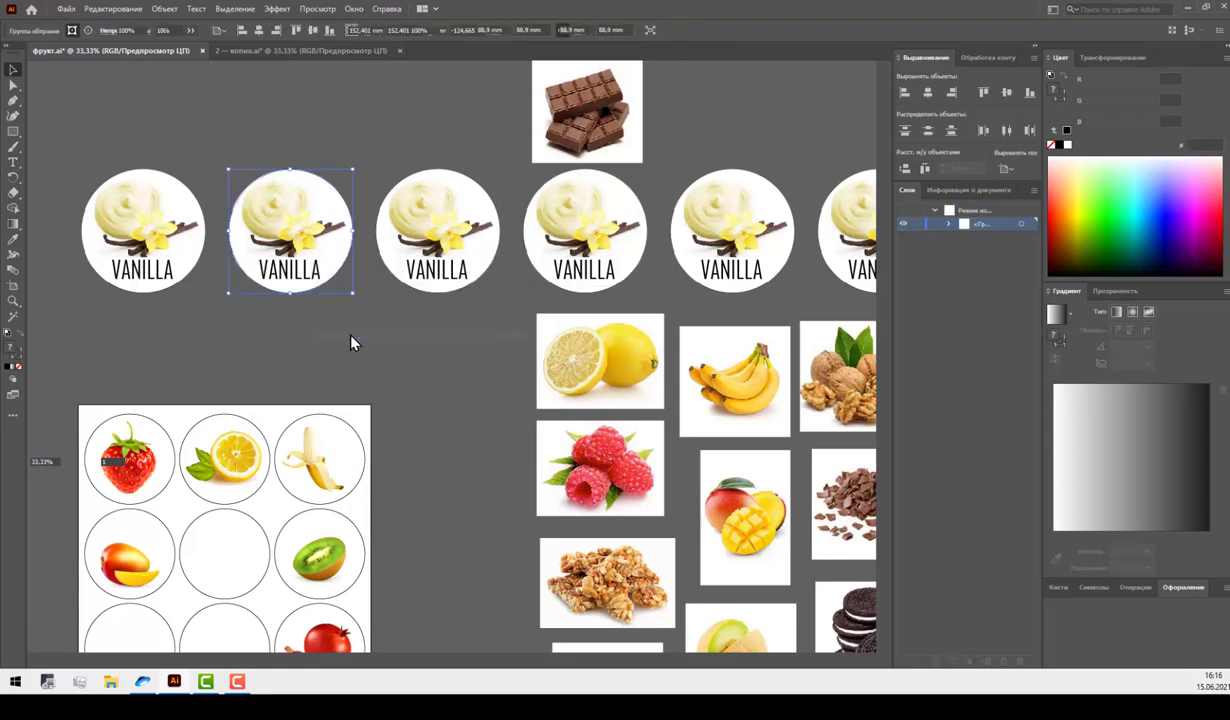
double_click(296, 231)
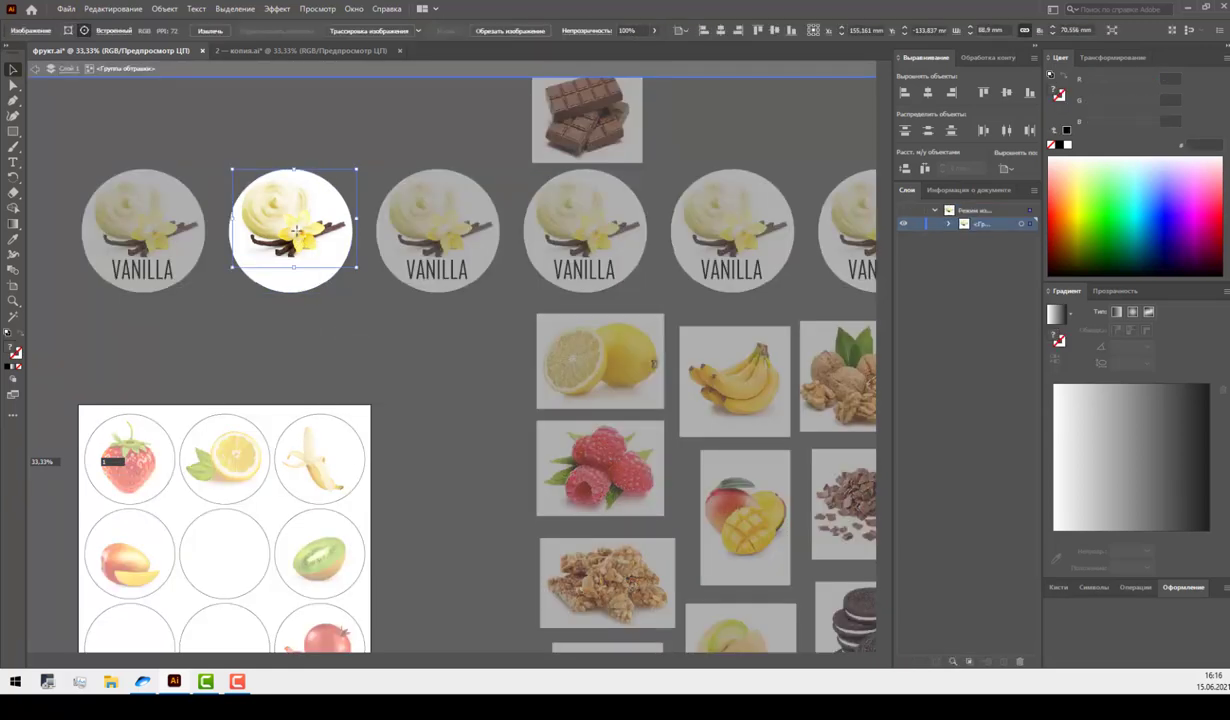
mouse_move(296, 231)
left_mouse_down()
mouse_move(454, 357)
mouse_move(305, 237)
left_mouse_up()
double_click(373, 357)
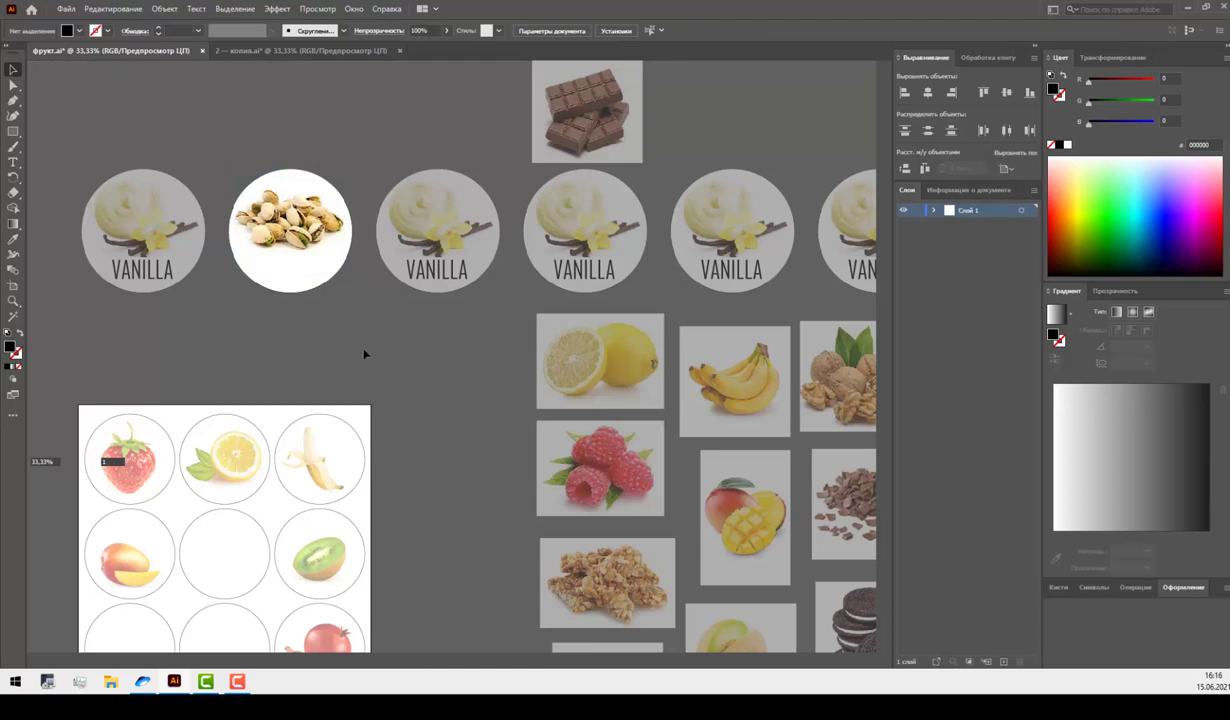
Replace the third circle's vanilla photo with the cut chocolate photo, positioned inside.
left_click(556, 137)
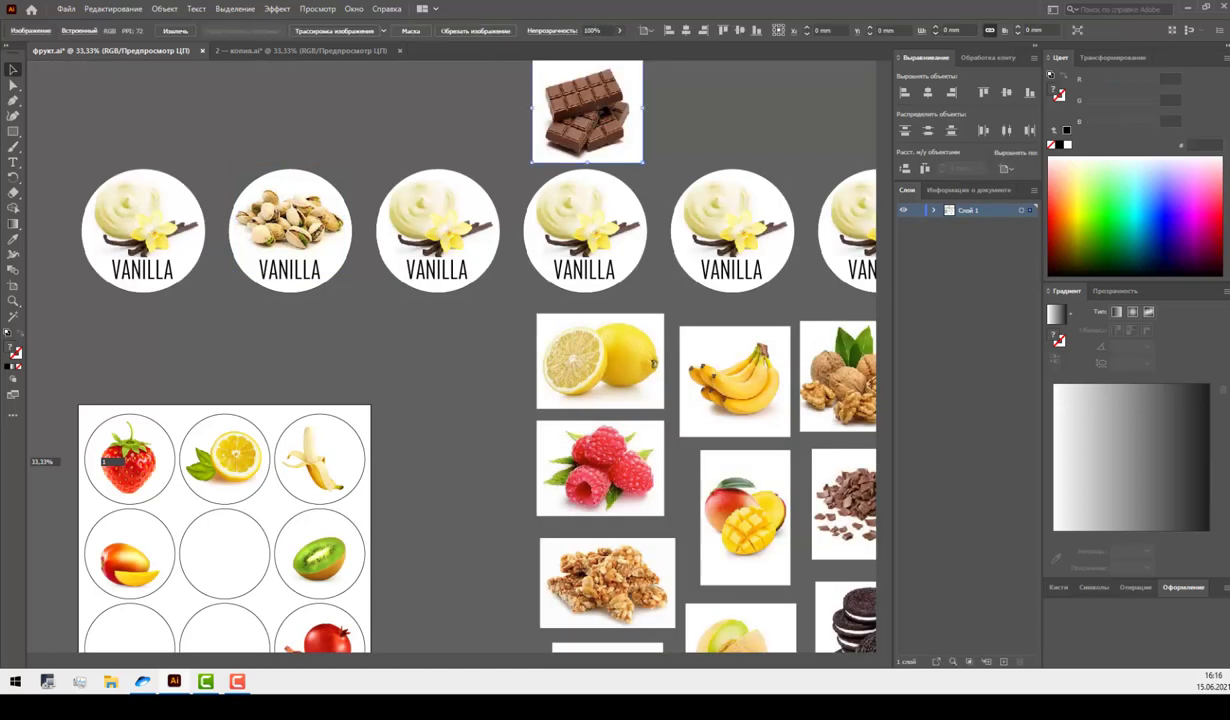
key("ctrl+x")
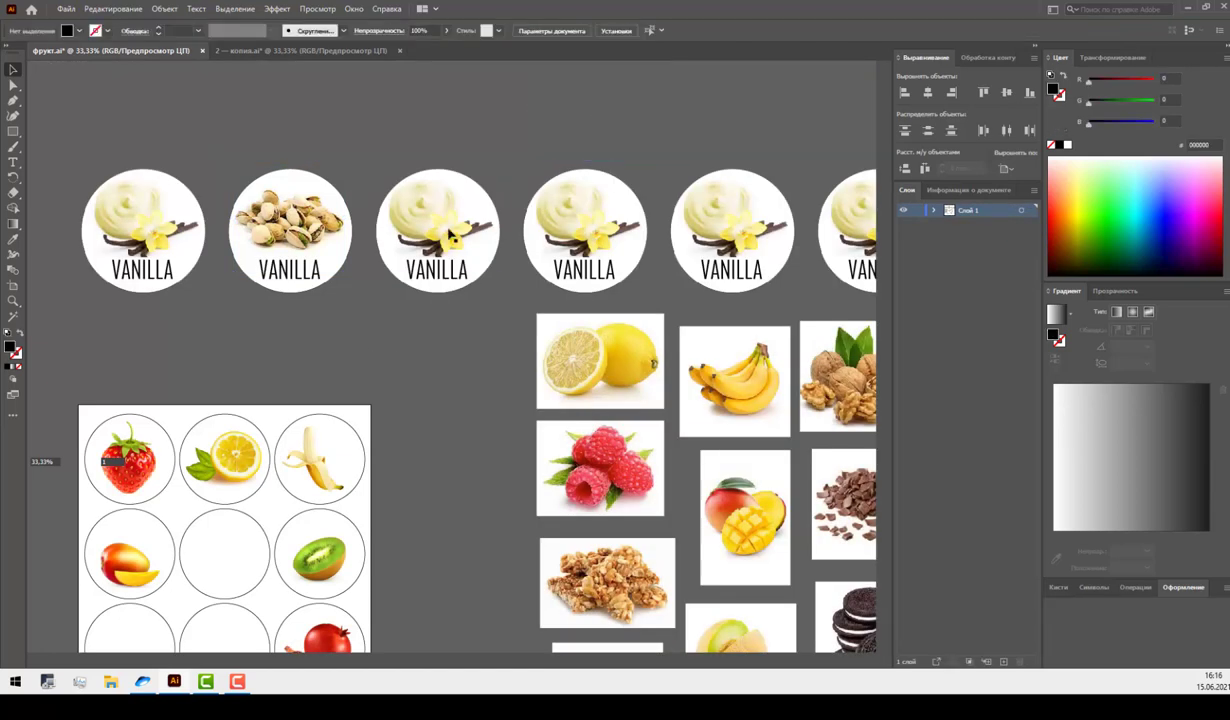
right_click(428, 237)
left_click(470, 328)
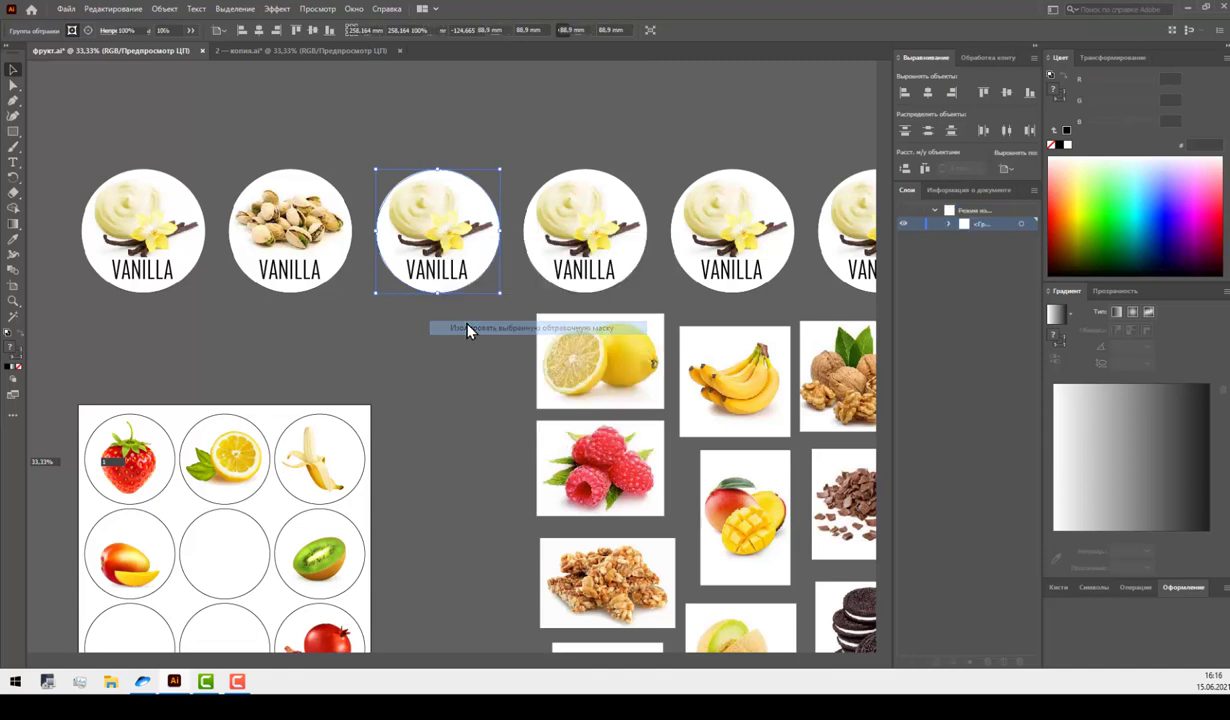
key("Delete")
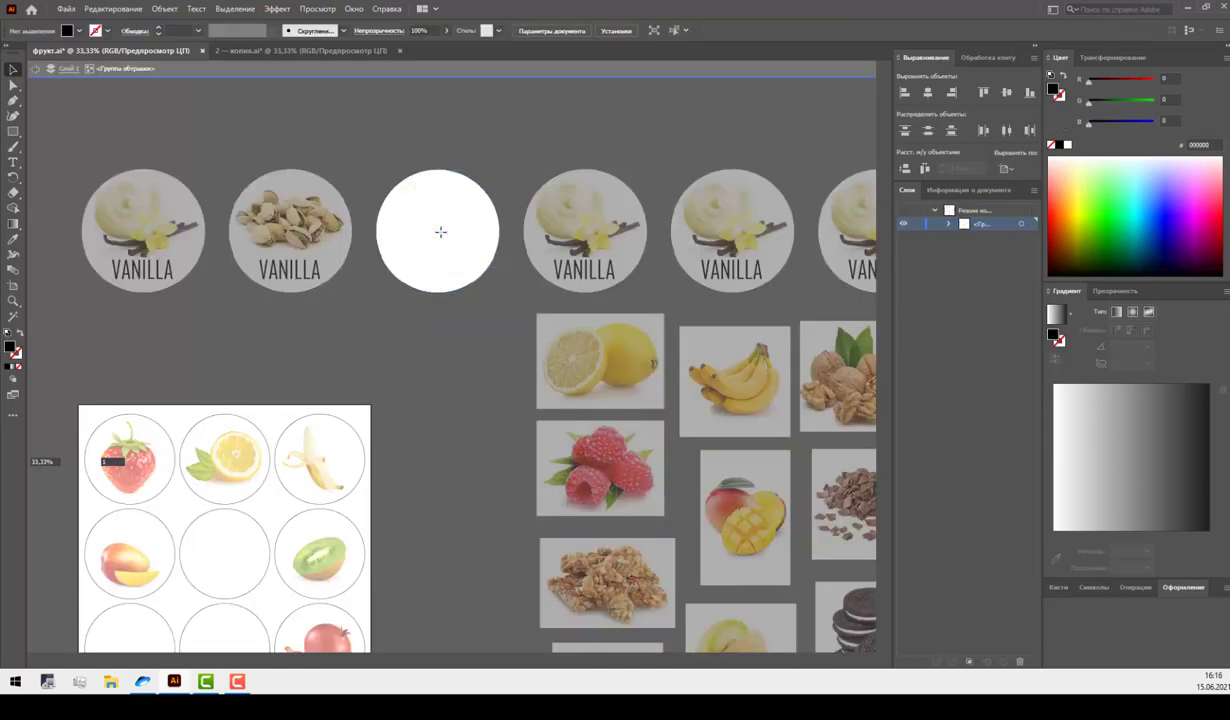
key("ctrl+v")
left_click_drag(467, 394, 452, 283)
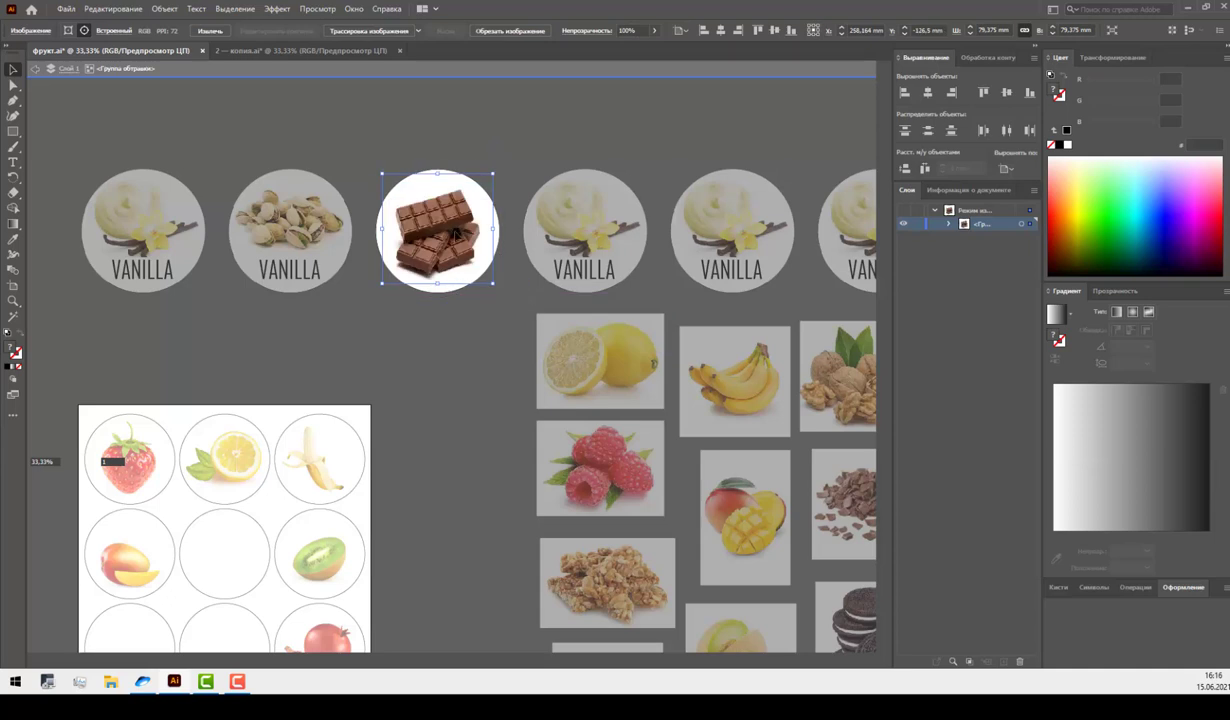
left_click_drag(489, 233, 480, 214)
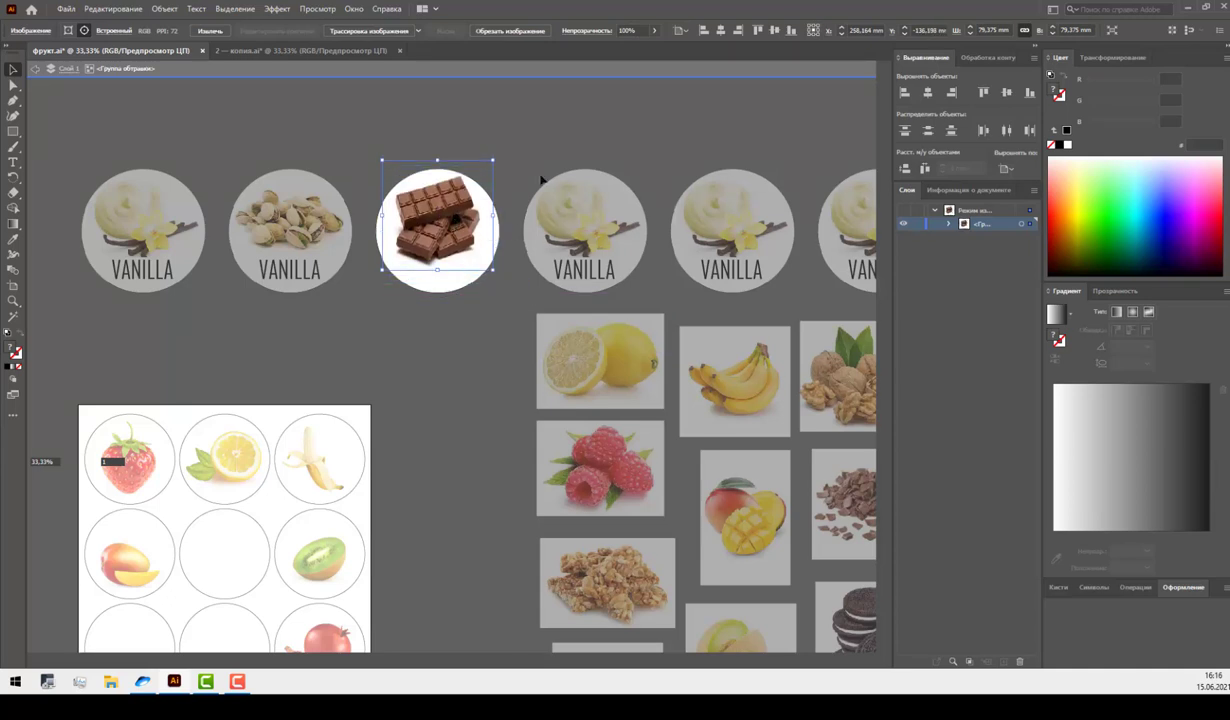
double_click(521, 167)
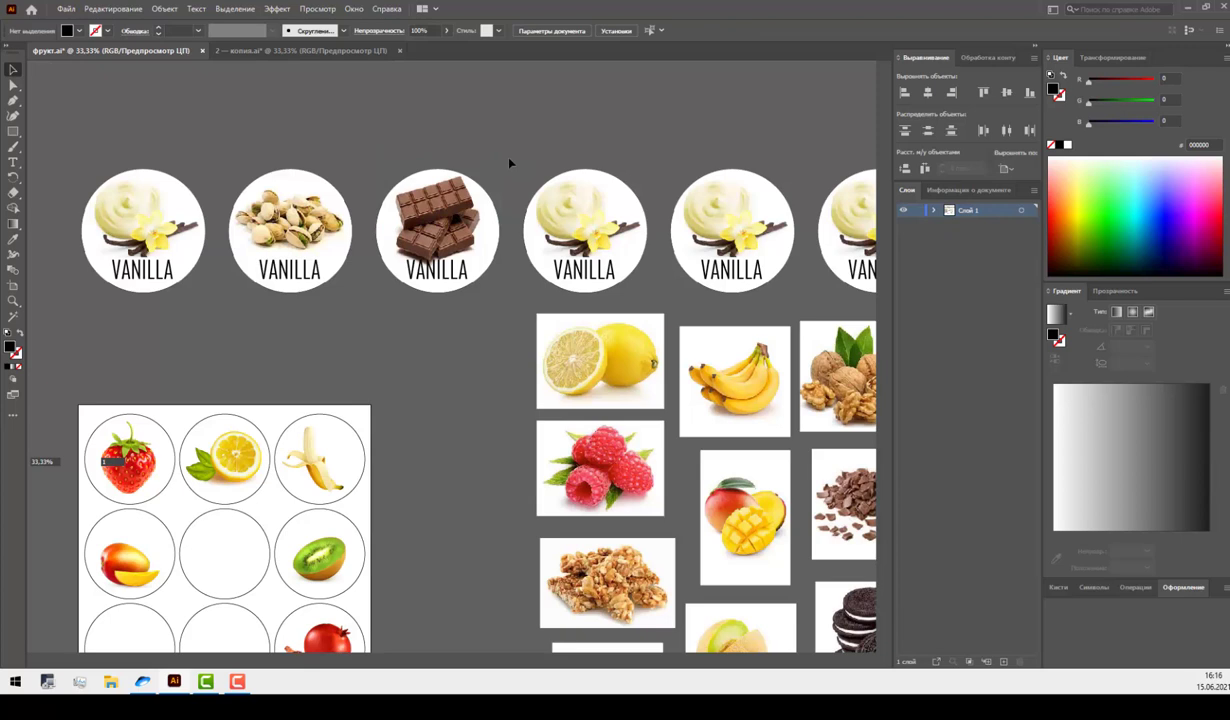
Re-isolate the chocolate circle, delete then restore its photo, and exit isolation.
left_click(446, 274)
right_click(440, 244)
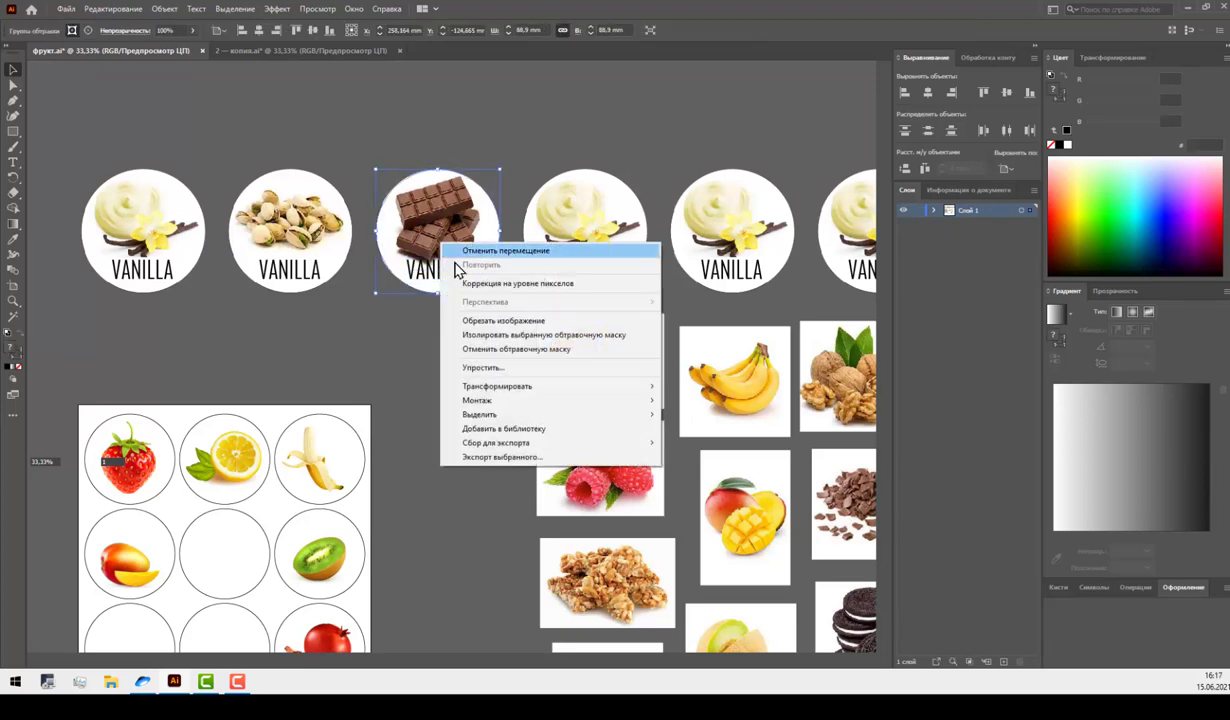
left_click(478, 335)
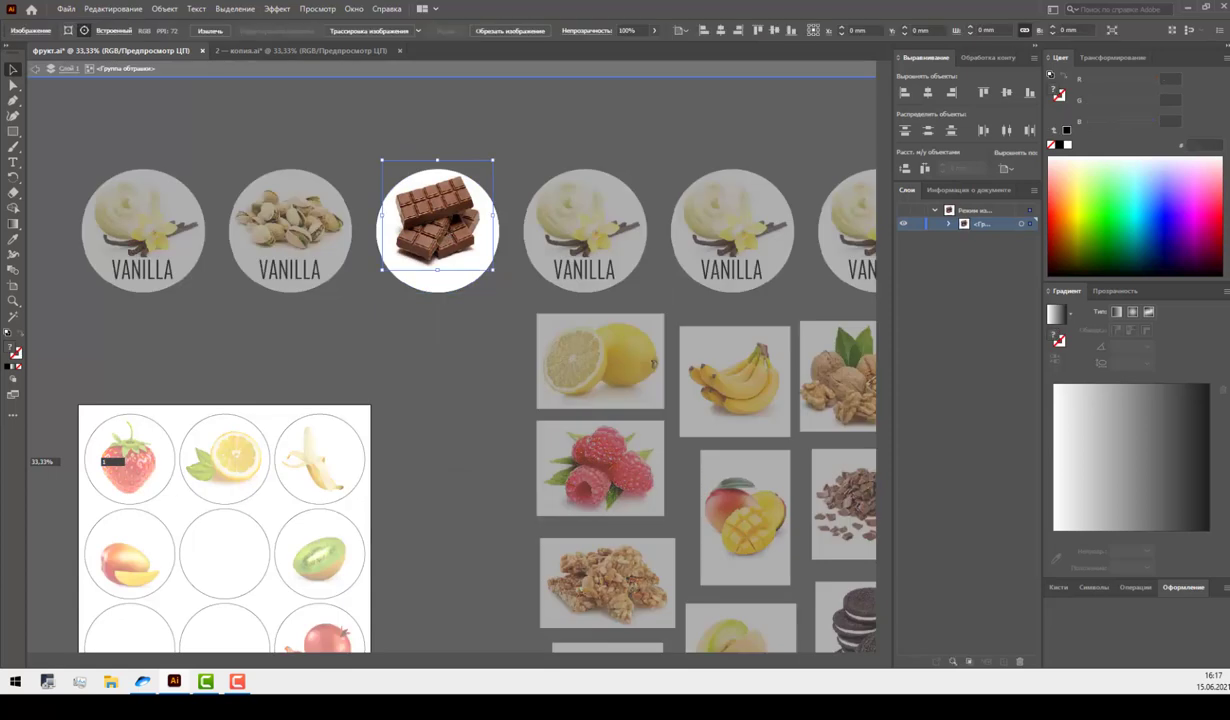
key("Delete")
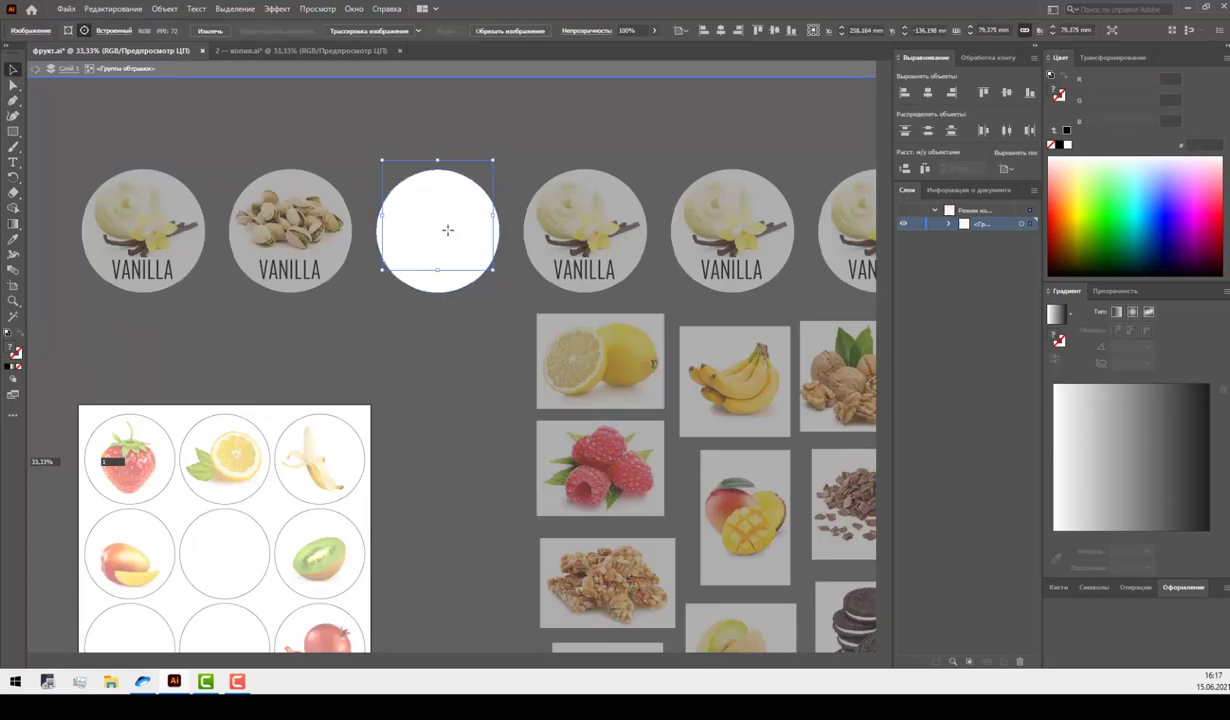
key("ctrl+z")
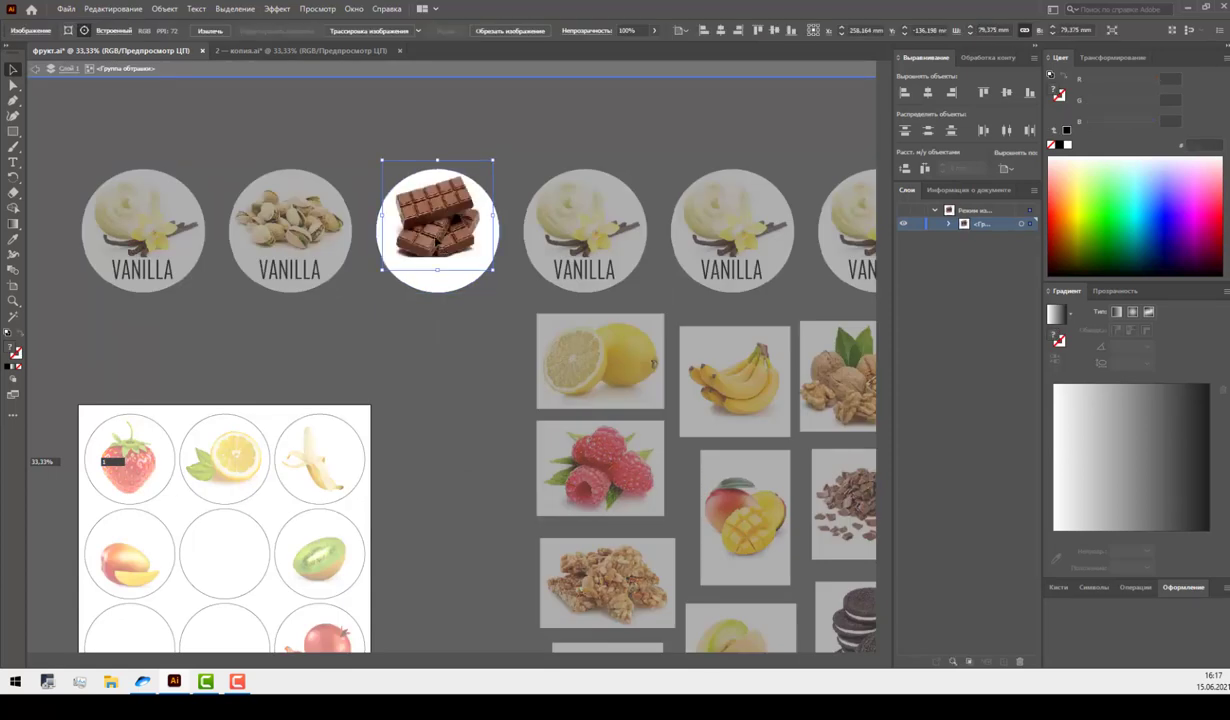
double_click(448, 352)
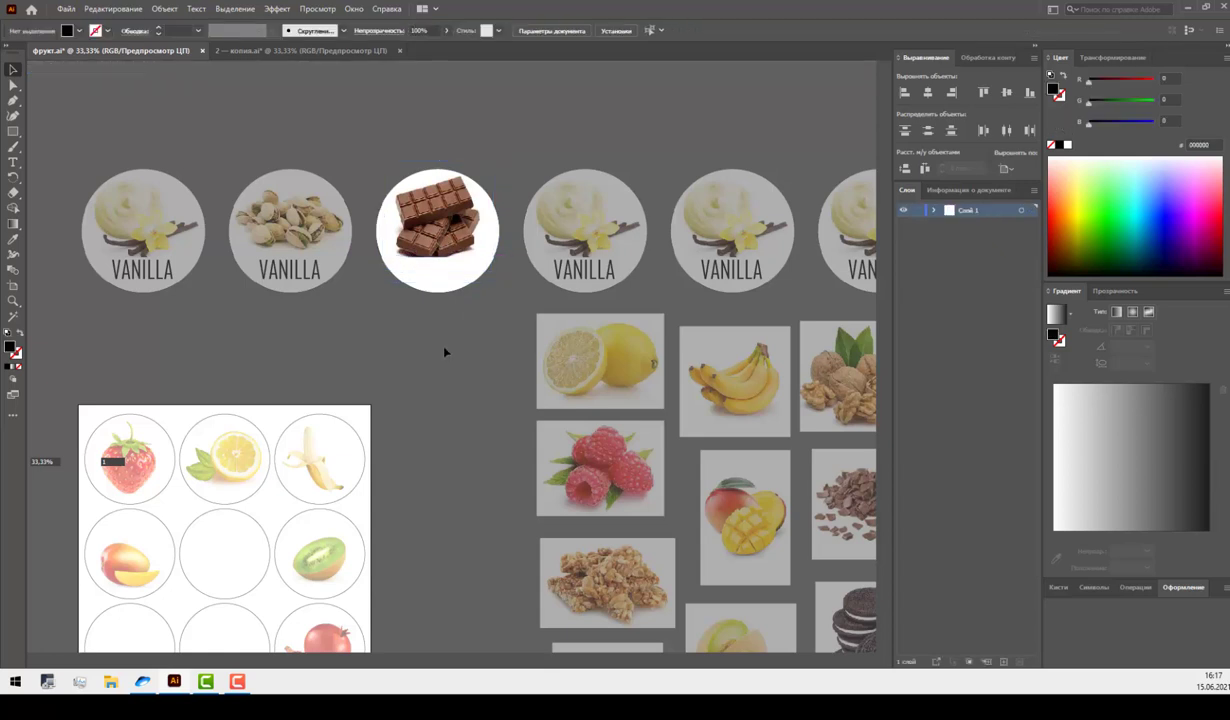
Change the second and third circle labels to FISTIK and ÇIKOLATA.
left_click(13, 162)
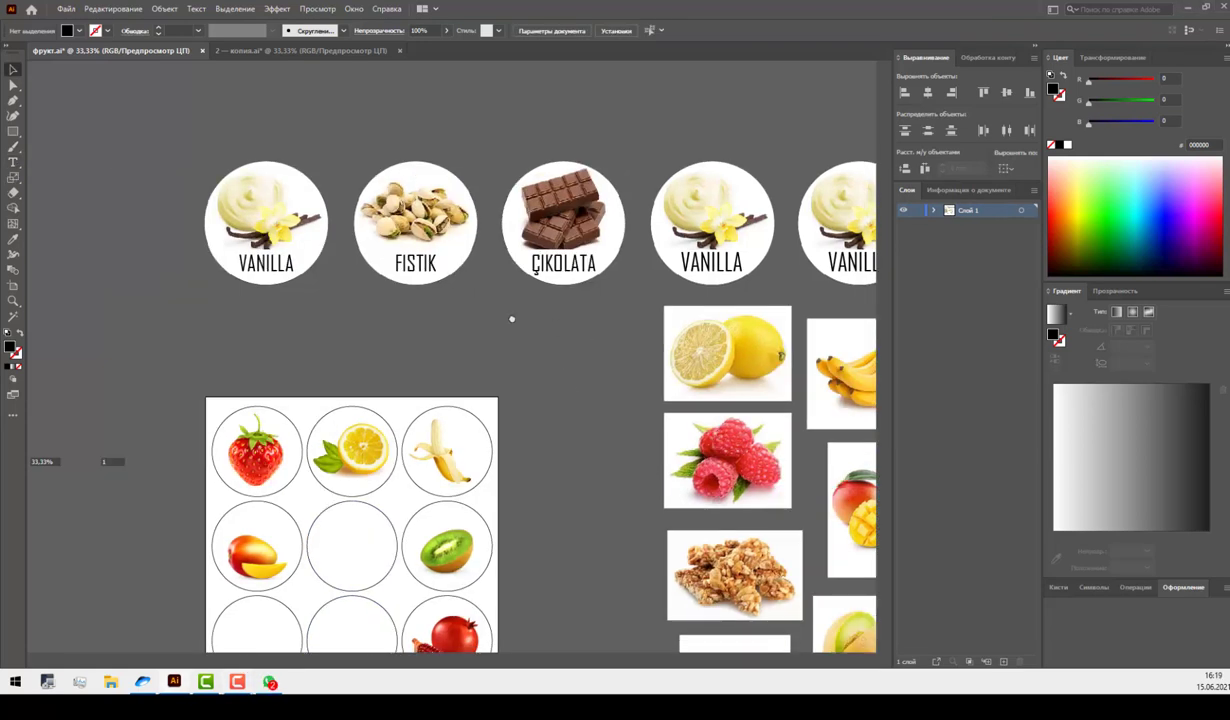
scroll(551, 325, "right", 2)
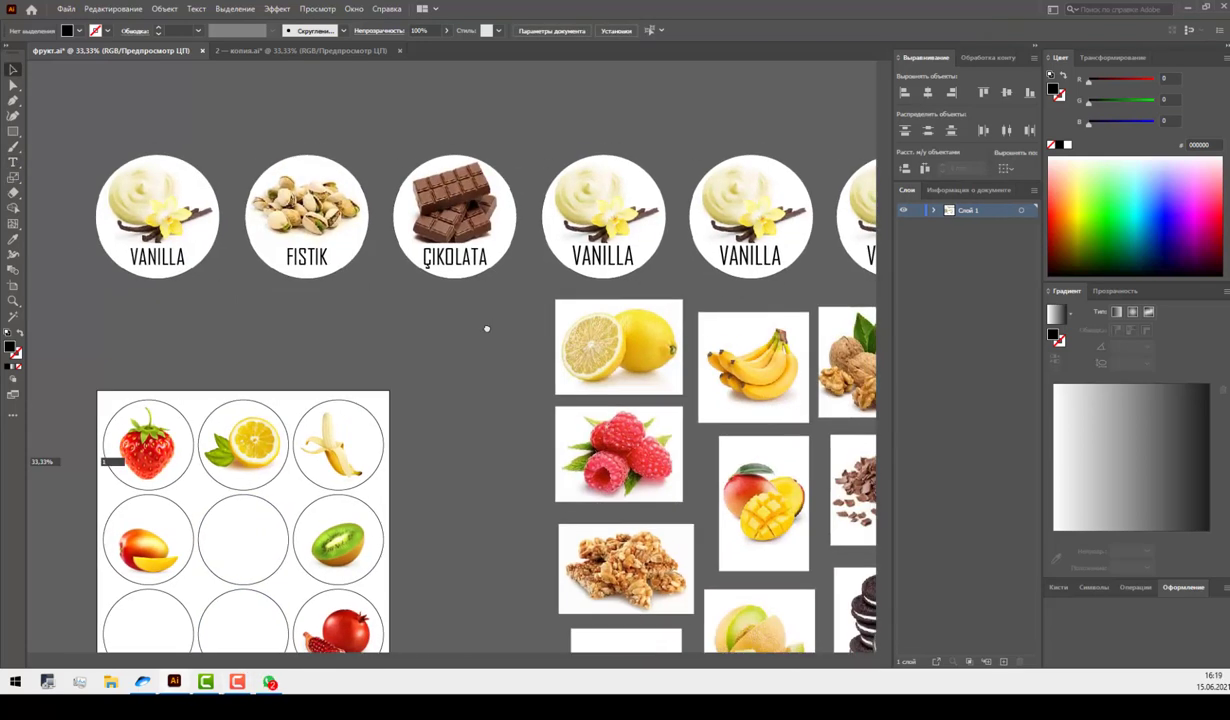
Remove the fill from the VANILLA label shape and give it a black outline.
key("a")
left_click(195, 258)
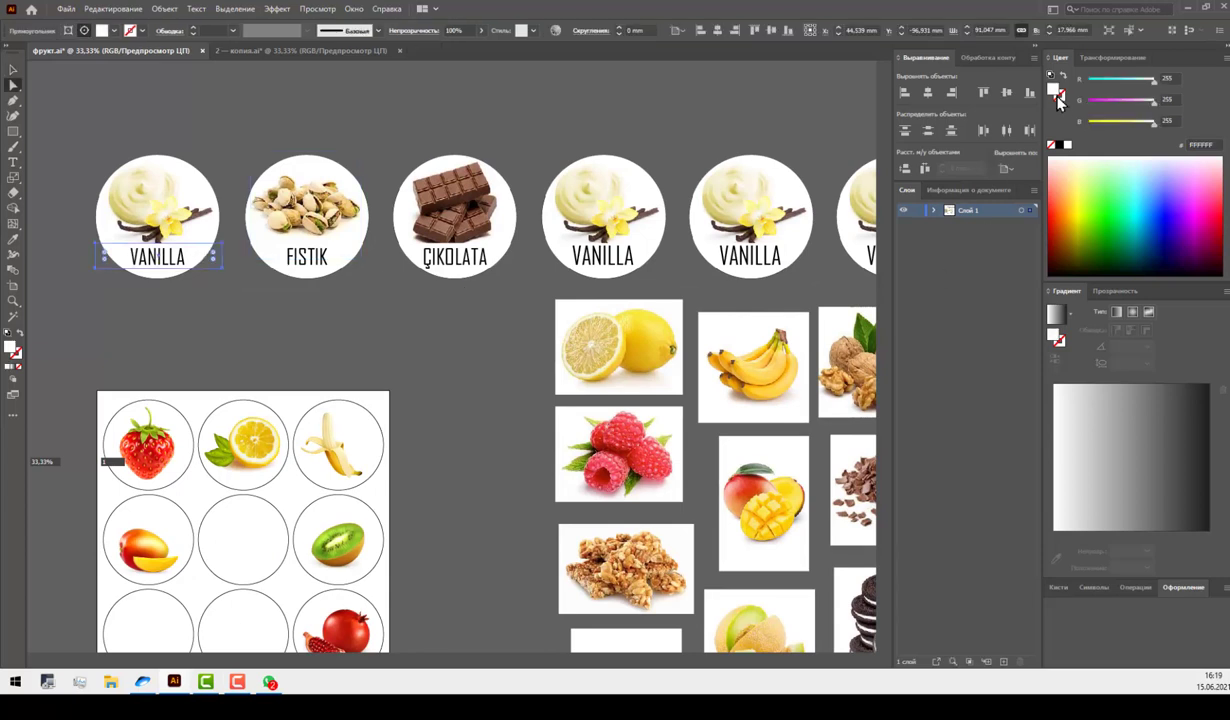
left_click(1053, 145)
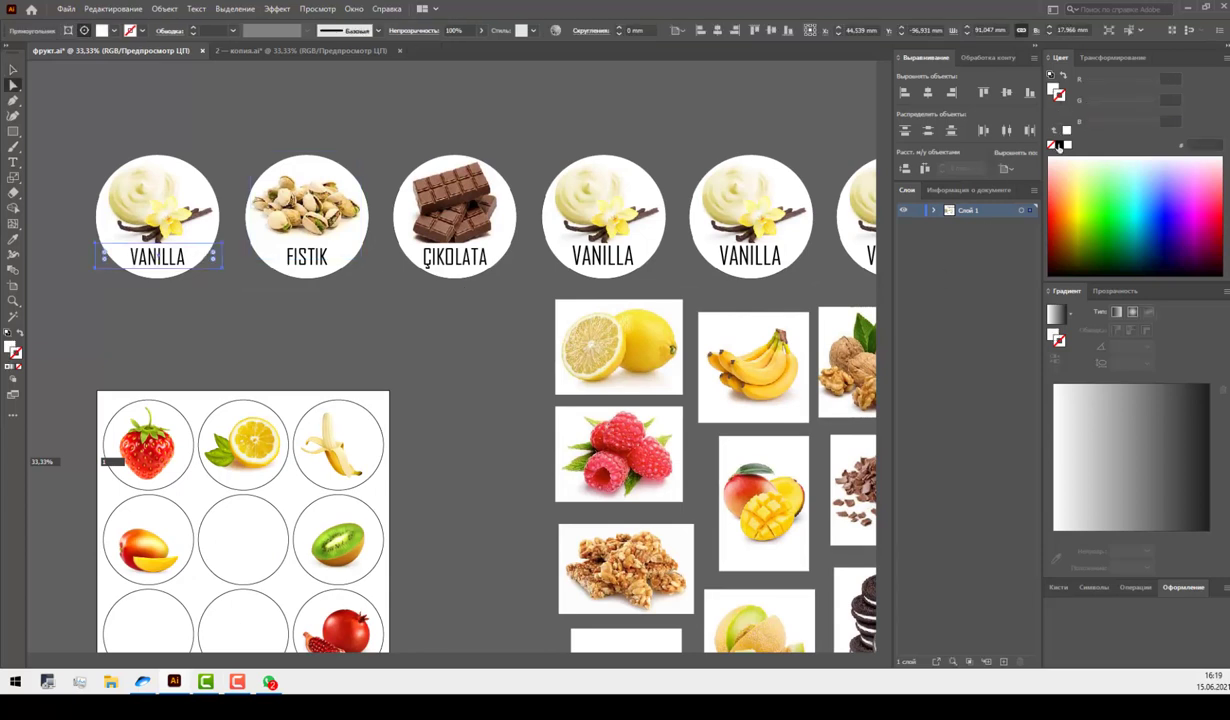
left_click(1146, 164)
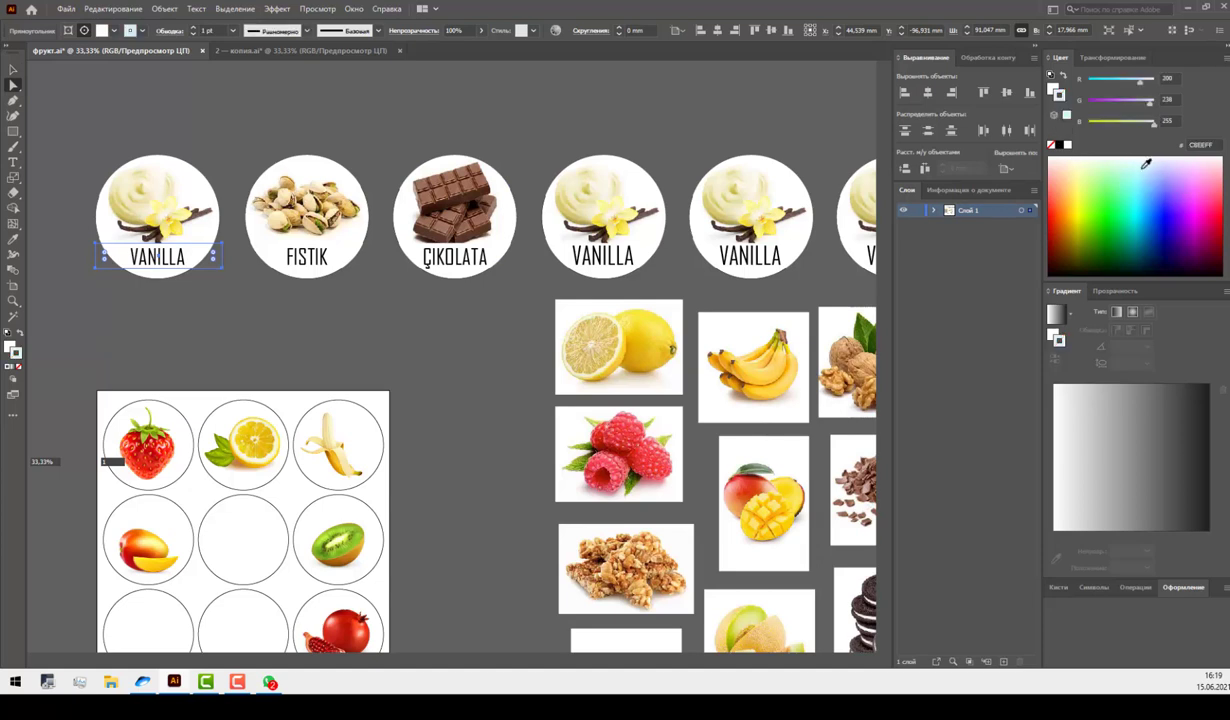
key("ctrl+shift+a")
left_click_drag(1146, 179, 1123, 238)
left_click(1060, 146)
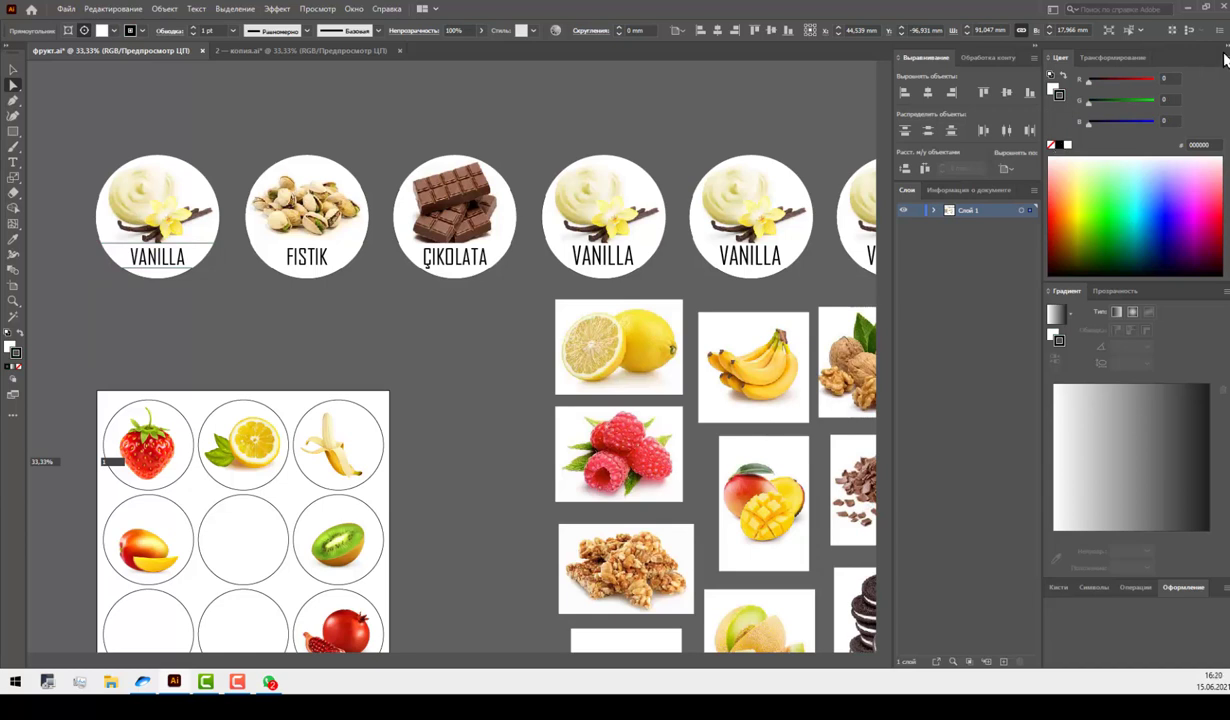
Switch the Color panel to grayscale and make the VANILLA label line mid grey.
left_click(19, 335)
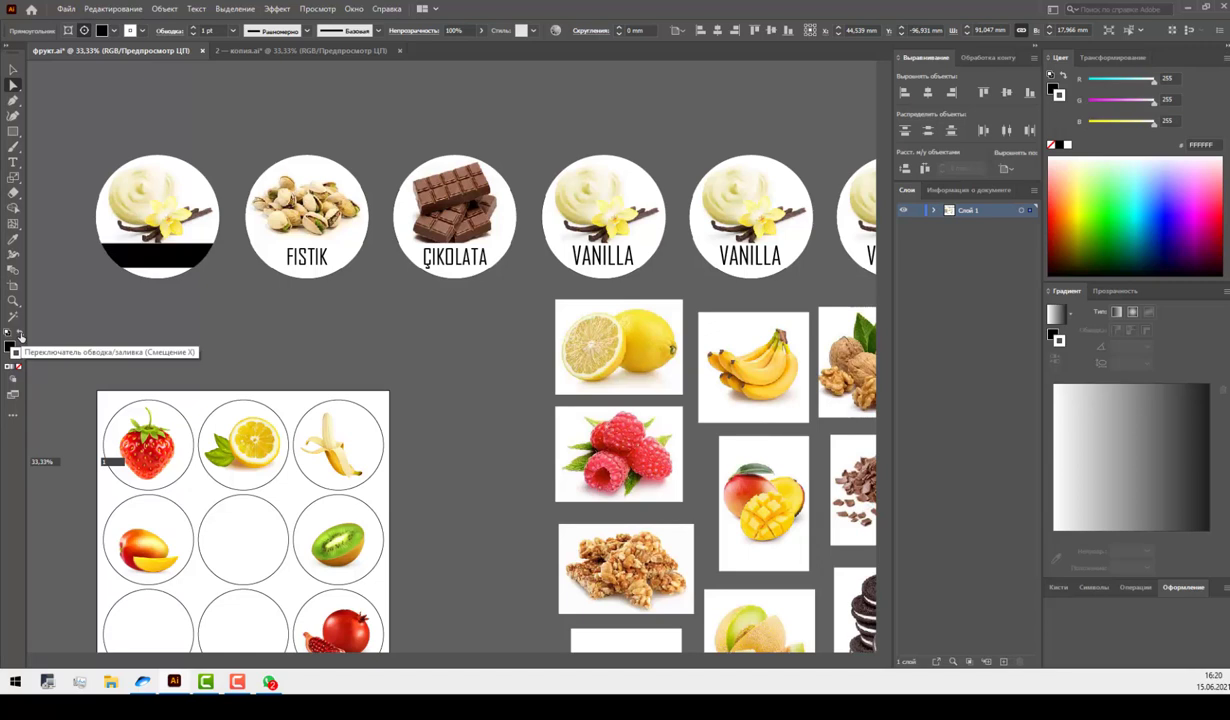
left_click(19, 335)
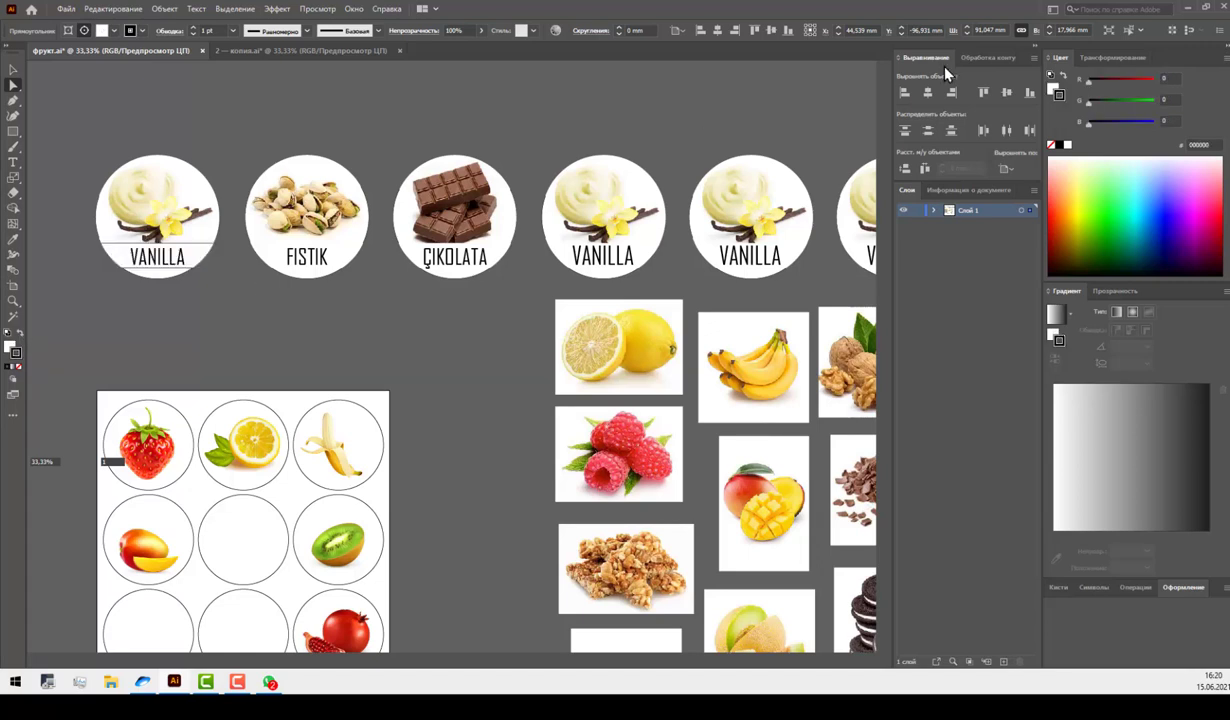
left_click(1224, 57)
left_click(1080, 80)
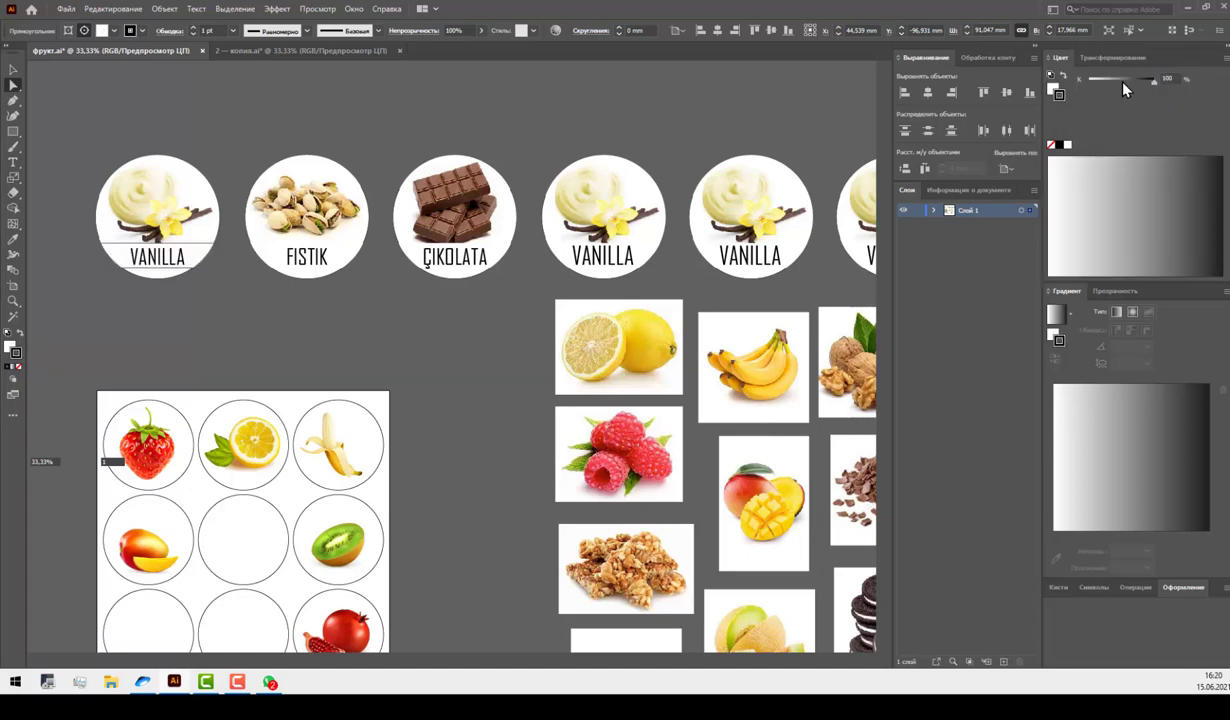
left_click(1123, 82)
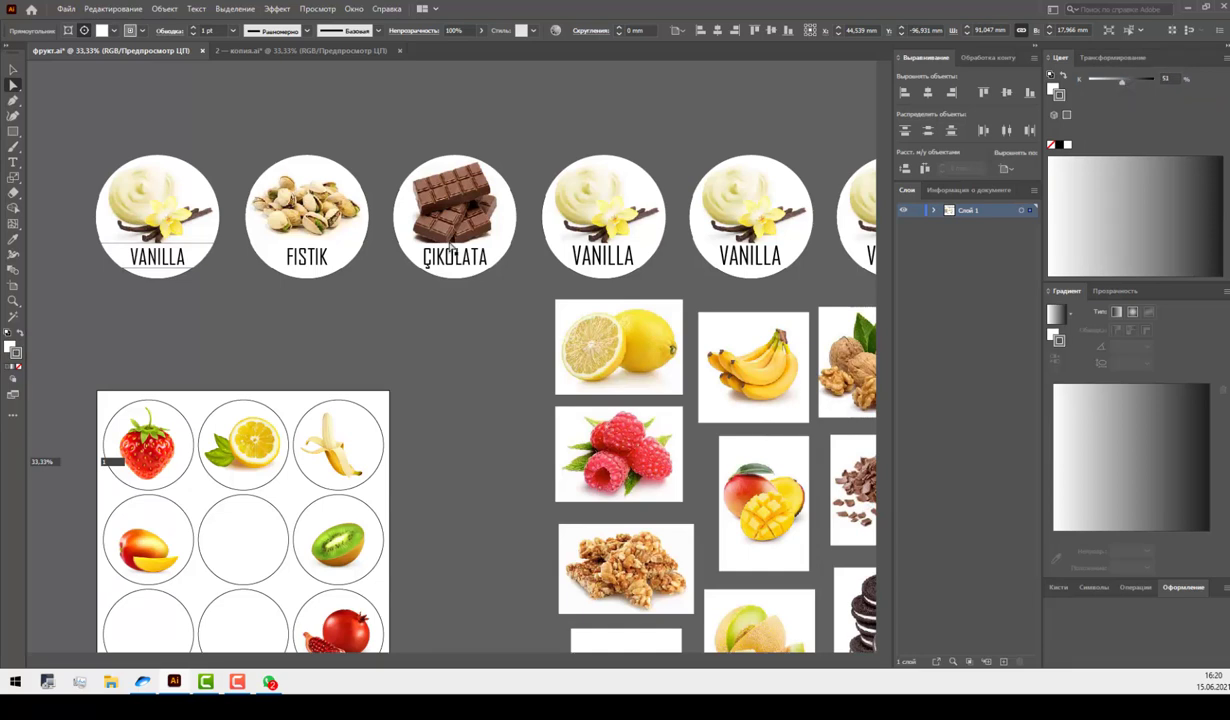
Inspect the shapes under the FISTIK and ÇIKOLATA labels, then deselect.
left_click(335, 263)
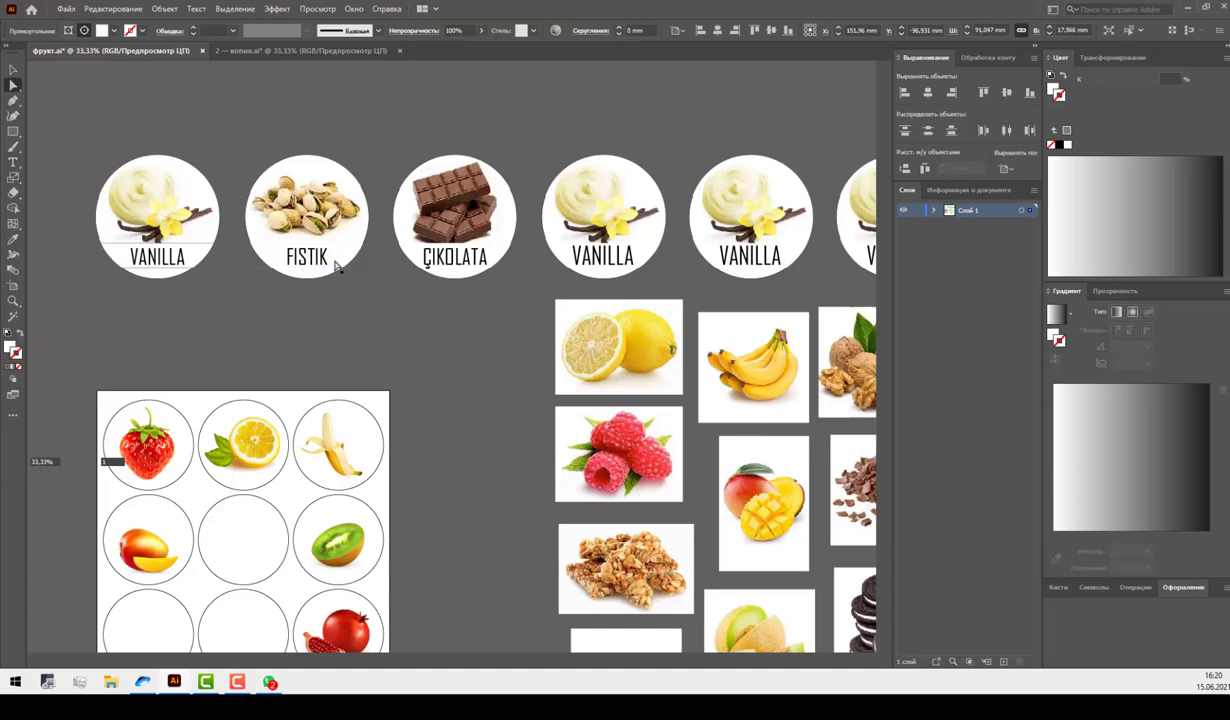
left_click(346, 261)
left_click(283, 256)
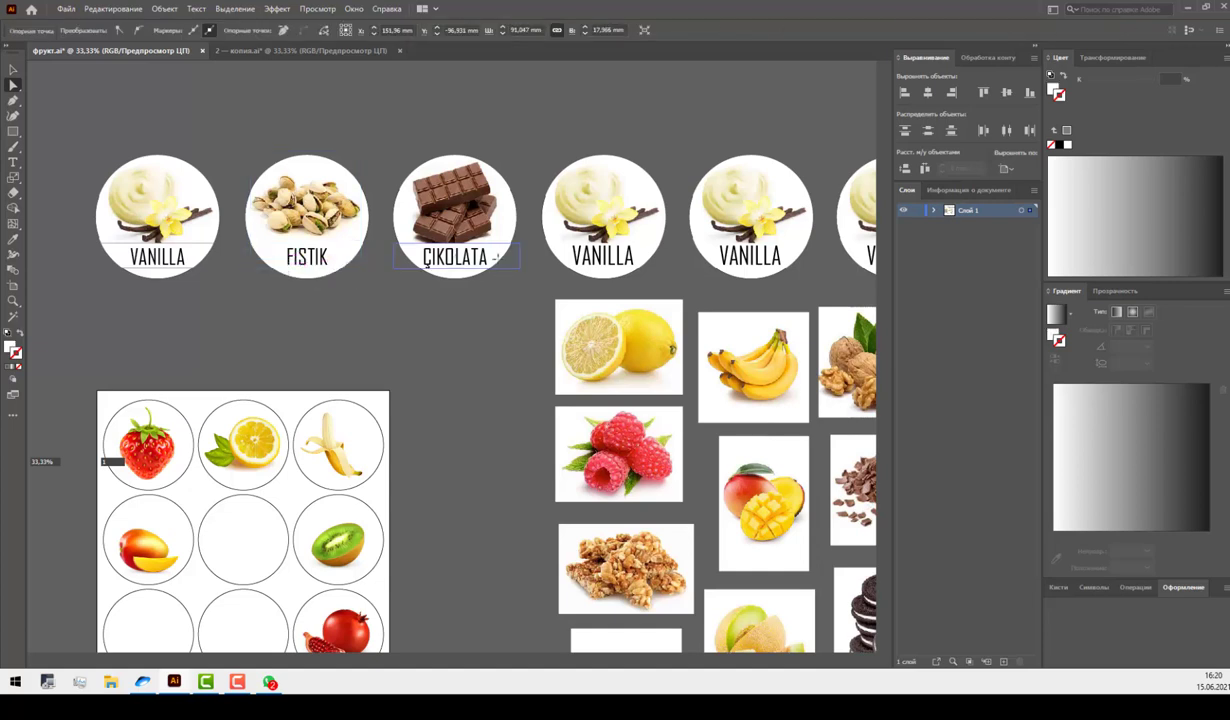
left_click(427, 260)
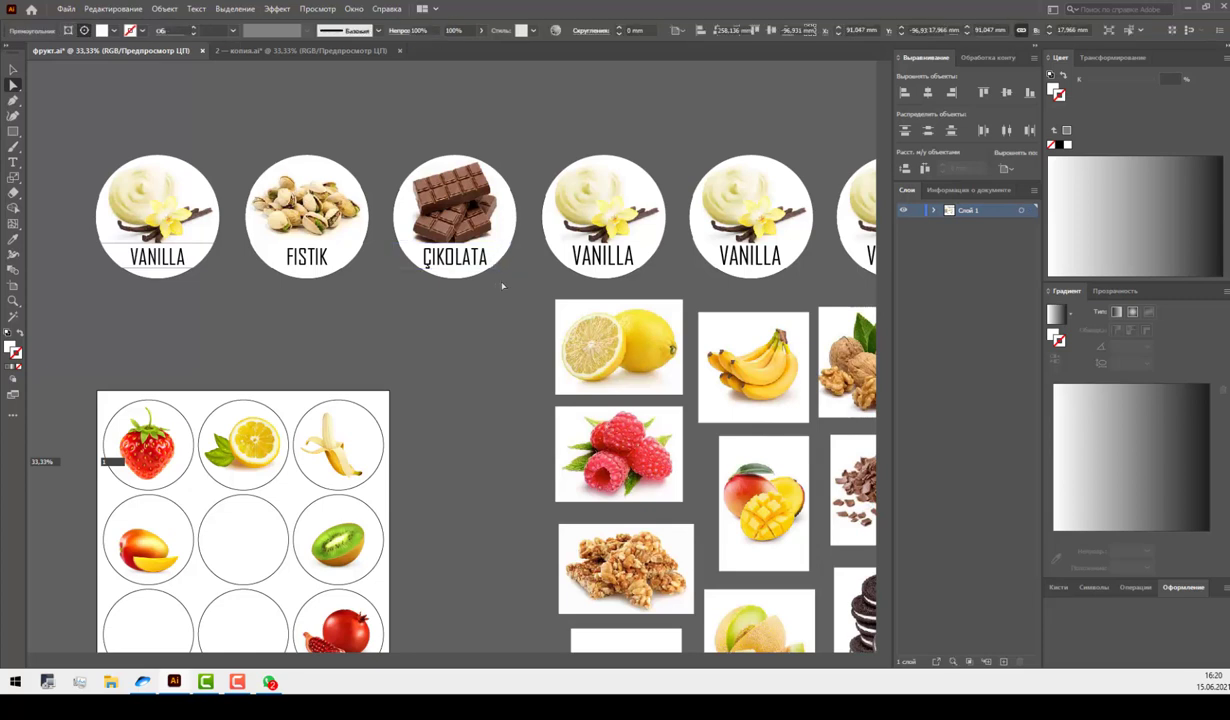
left_click(495, 288)
Return to the Selection tool (V) and scroll around the labelled circle row.
key("v")
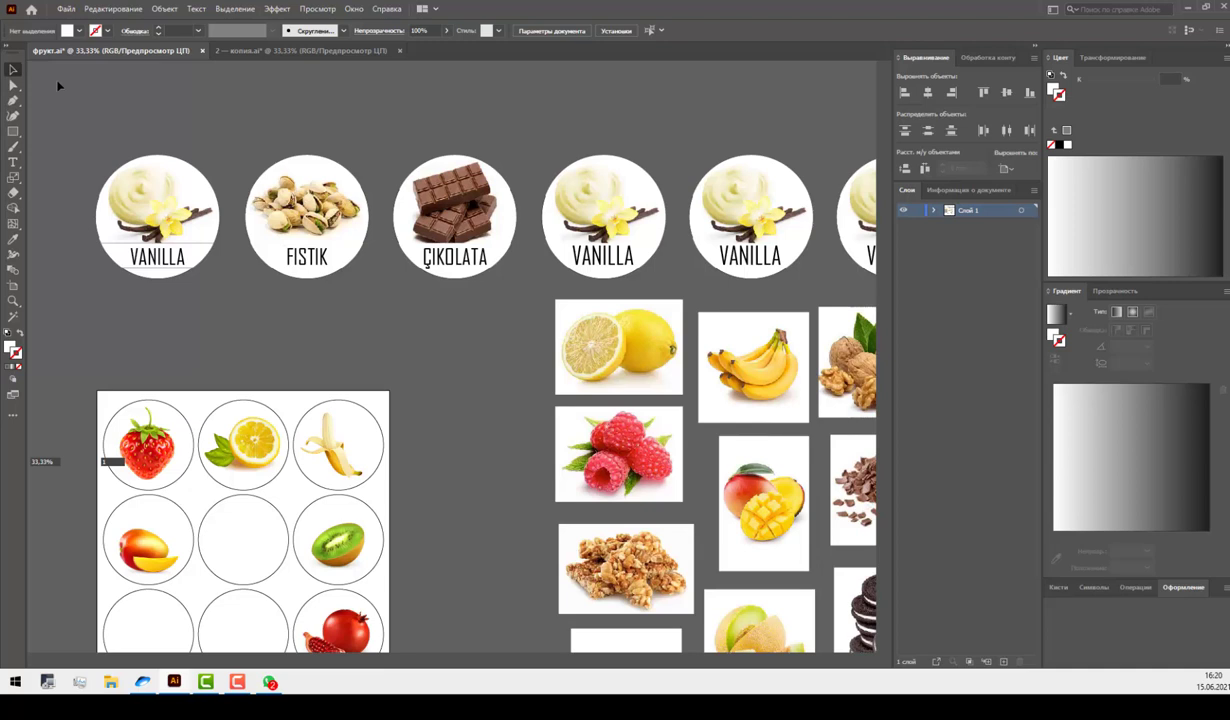
scroll(200, 255, "down", 1)
scroll(310, 338, "up", 1)
scroll(289, 330, "left", 1)
scroll(289, 330, "left", 1)
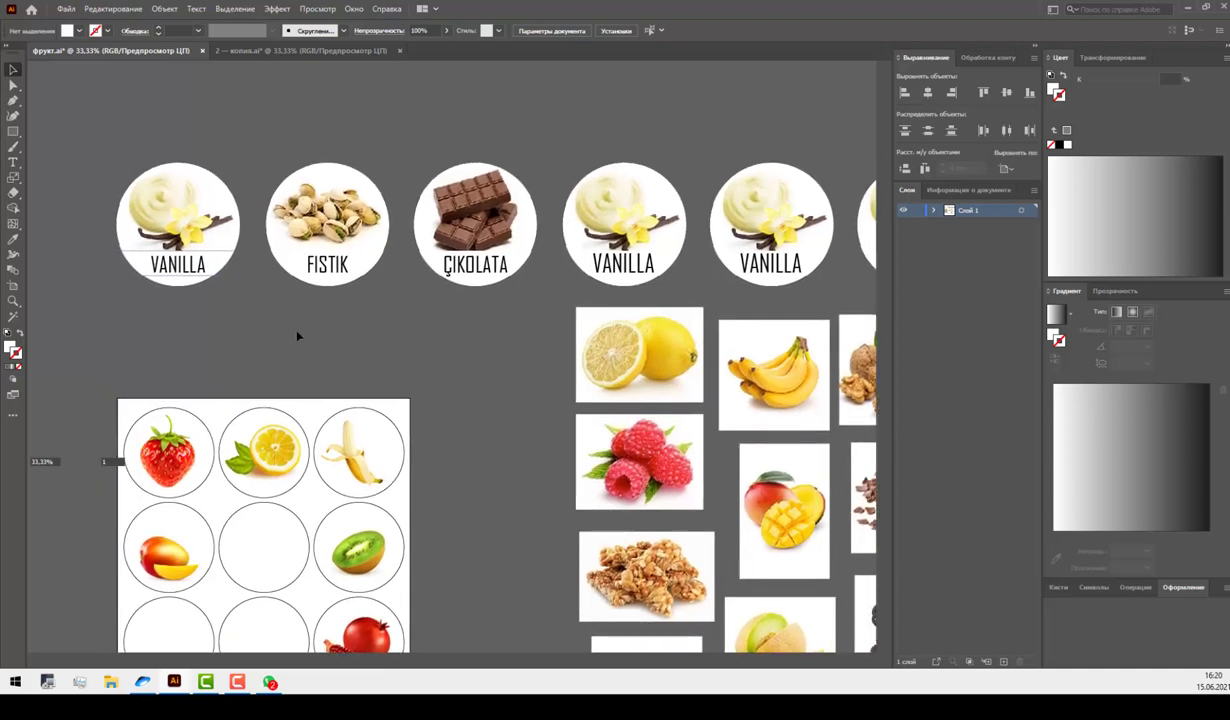
Close the Cafe Canyon menu document 2 — копия.ai, saving it.
left_click(234, 51)
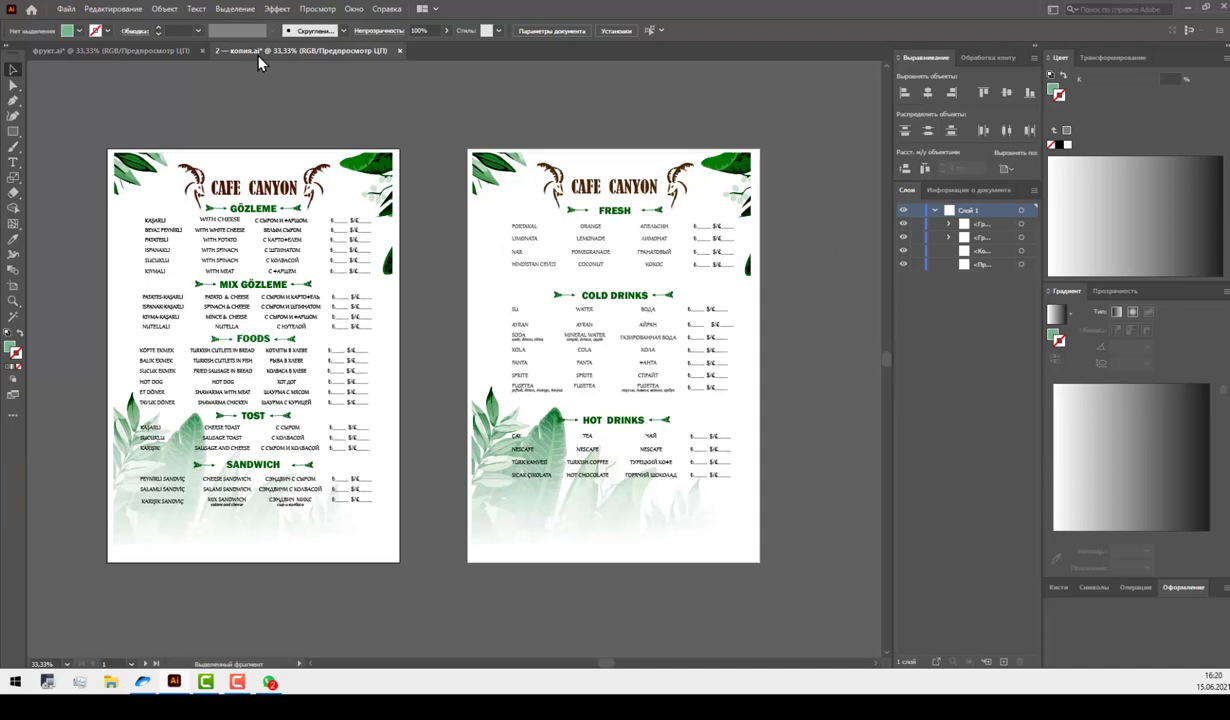
left_click(400, 51)
left_click(689, 364)
key("ctrl+s")
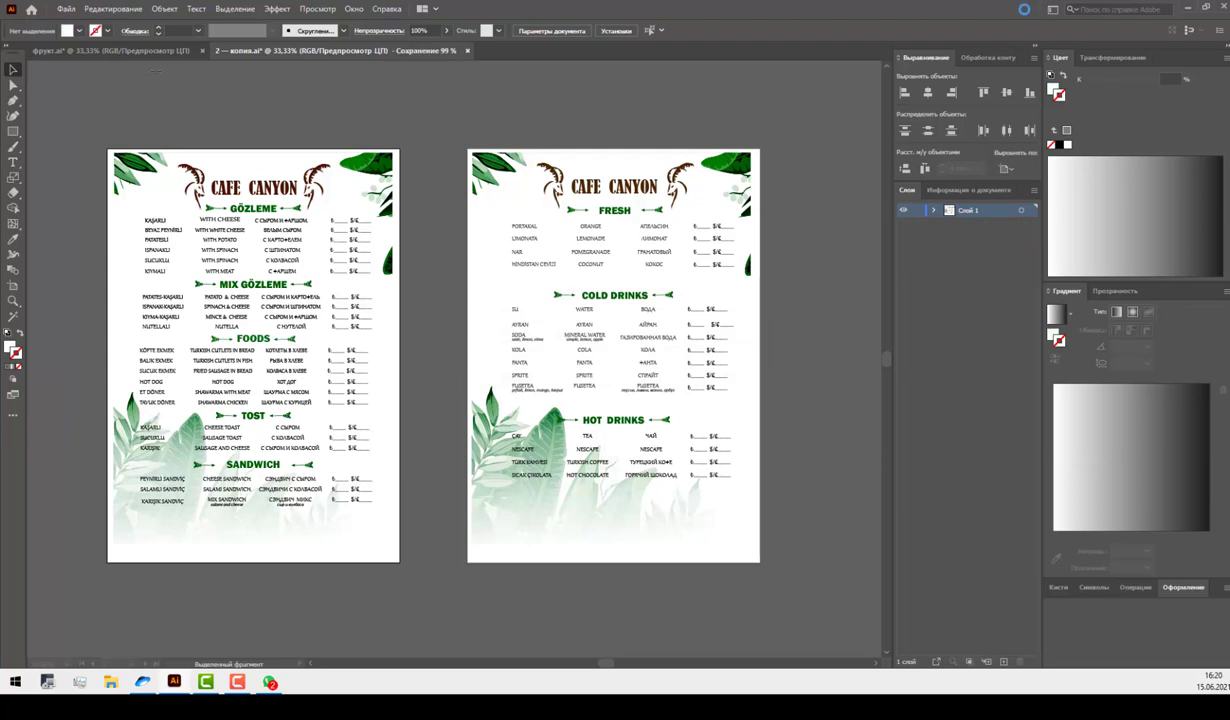
Marquee-select the fruit circle grid and drag it off the artboard to the left.
scroll(85, 345, "down", 1)
scroll(85, 354, "down", 1)
scroll(90, 300, "down", 1)
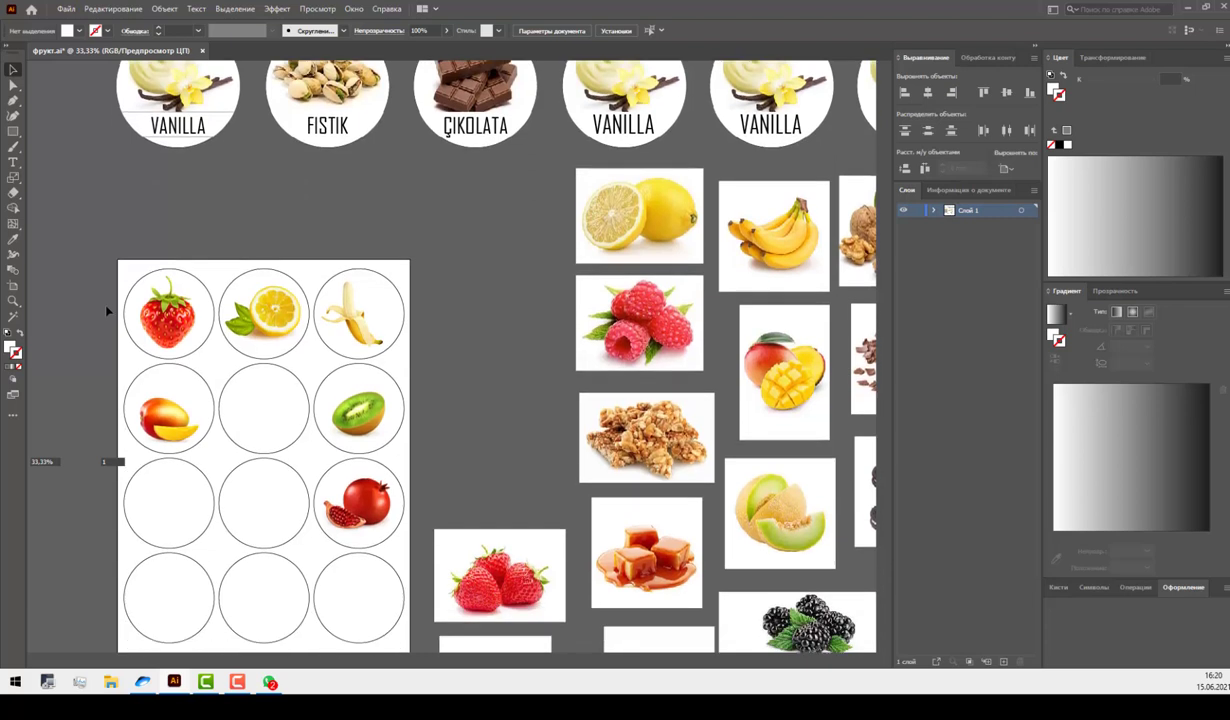
left_click_drag(101, 231, 372, 620)
mouse_move(355, 475)
left_mouse_down()
mouse_move(69, 478)
mouse_move(188, 231)
left_mouse_up()
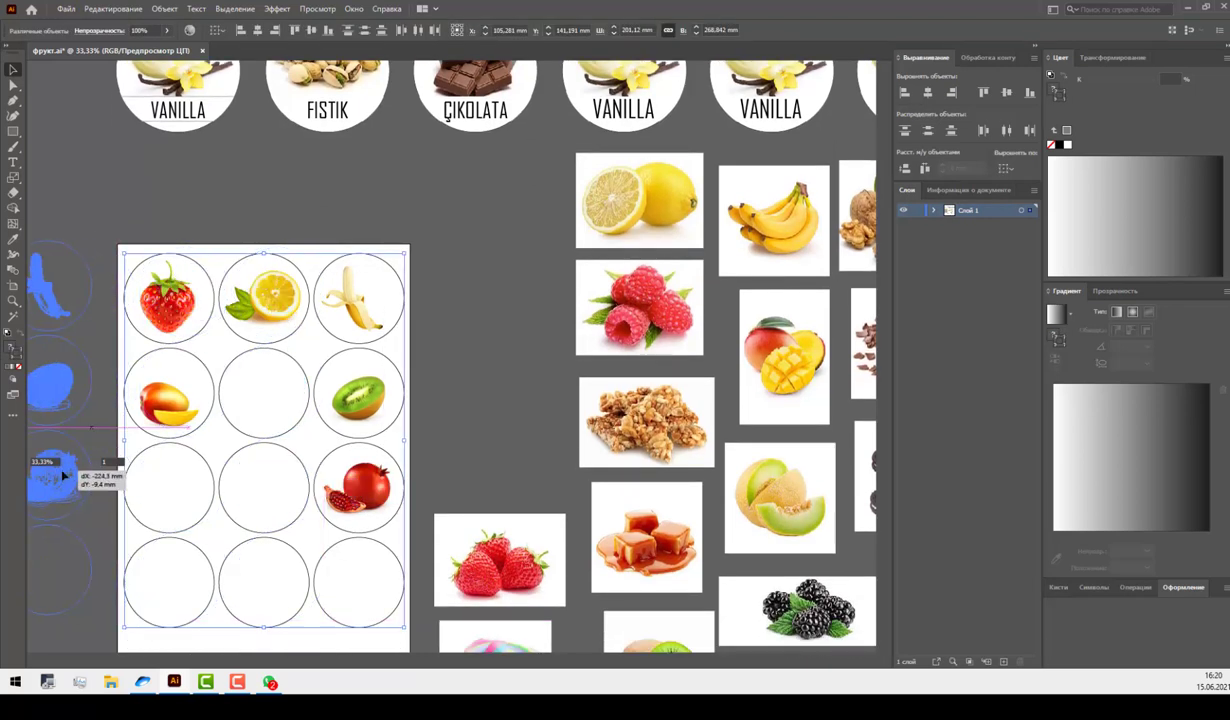
Pan to bring the walnut, chocolate and Oreo photos into view.
scroll(190, 238, "up", 1)
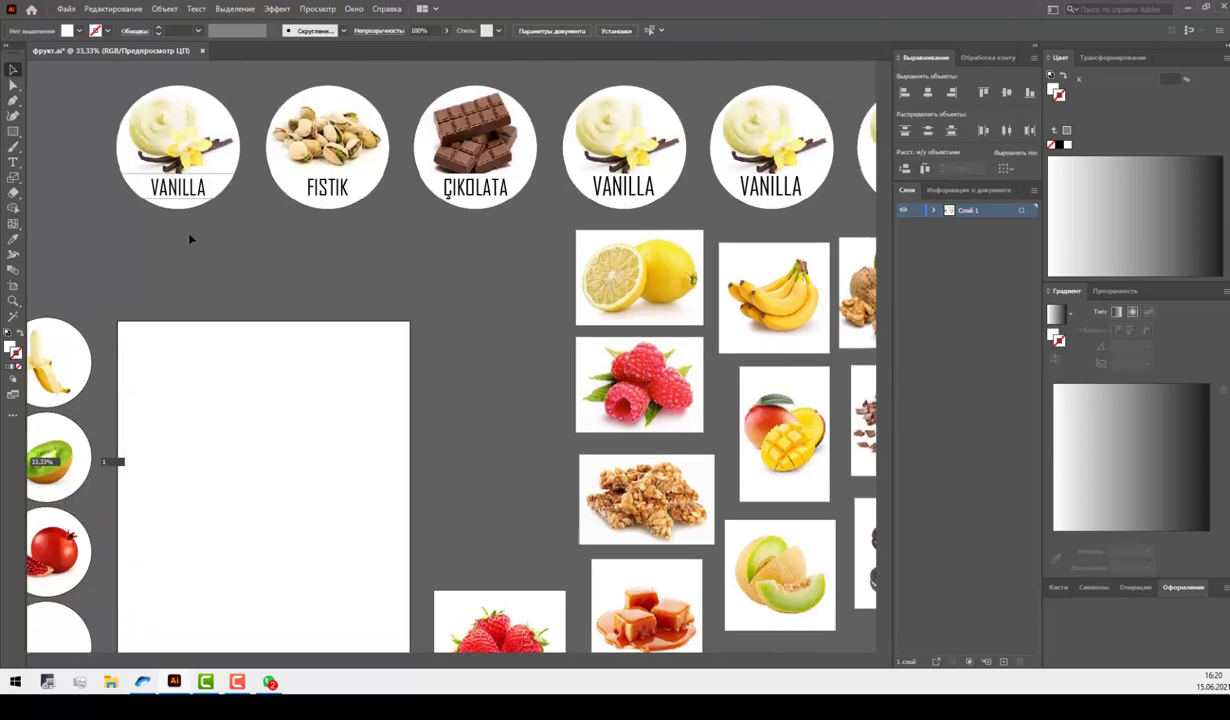
left_click_drag(97, 98, 463, 202)
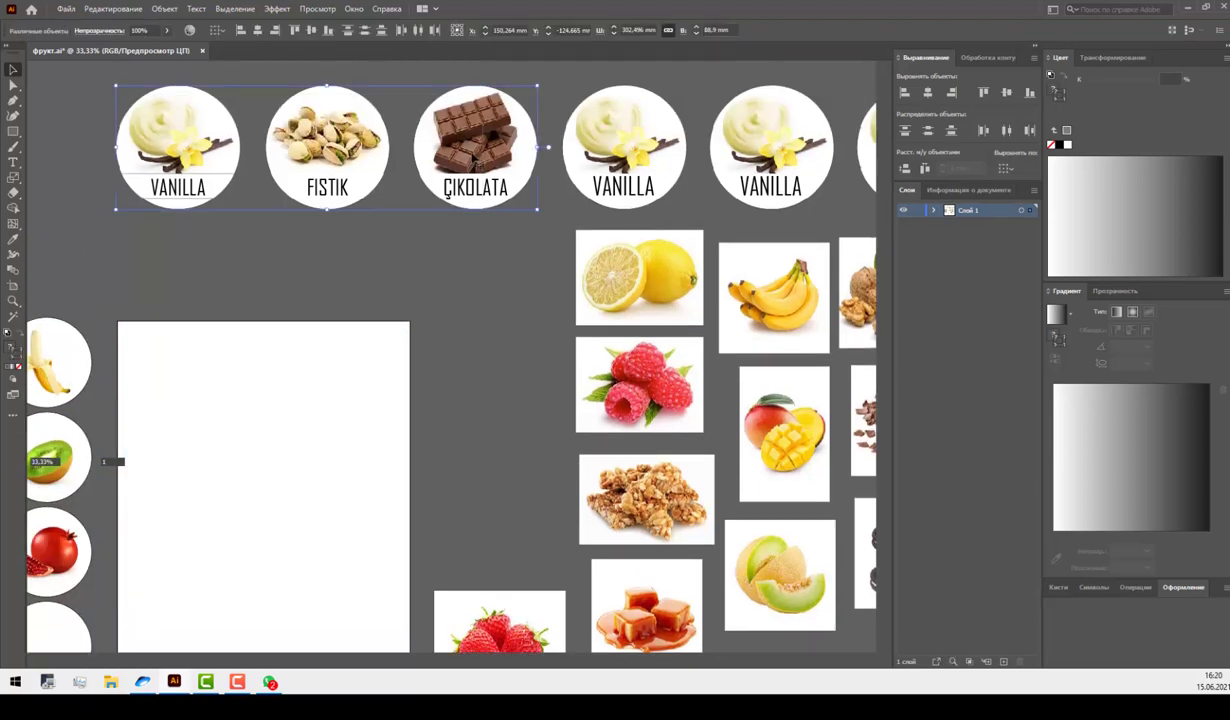
left_click(481, 234)
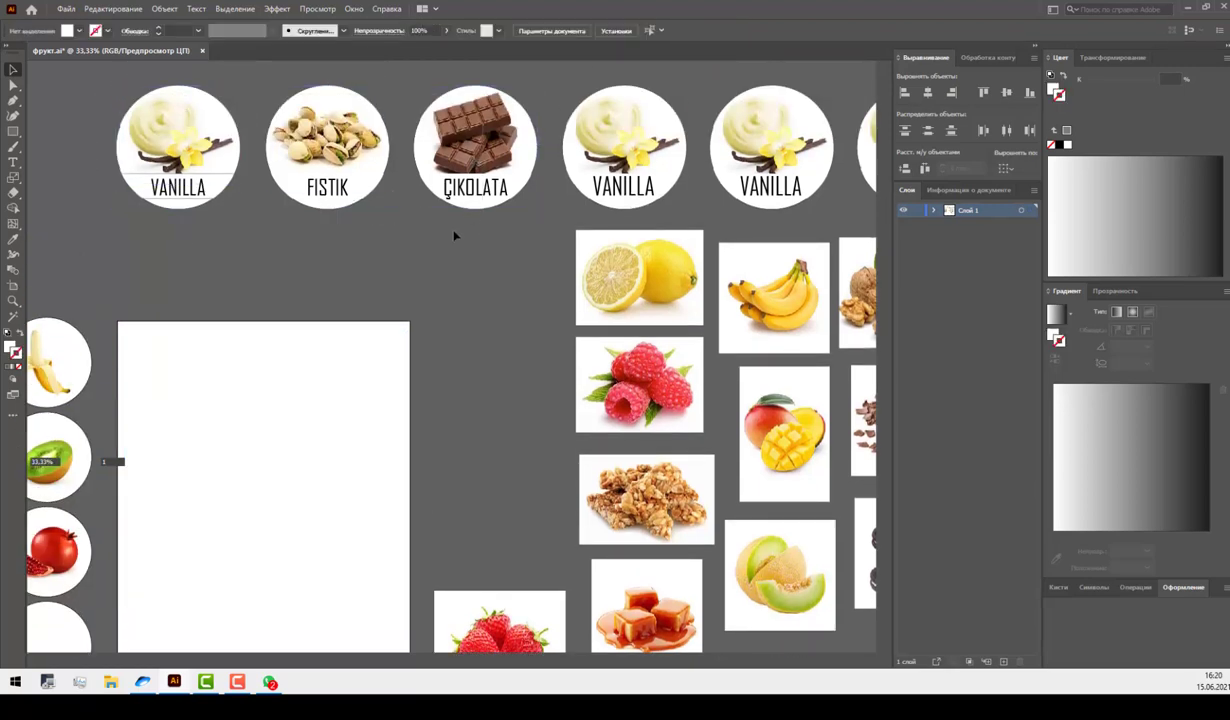
left_click_drag(532, 304, 211, 332)
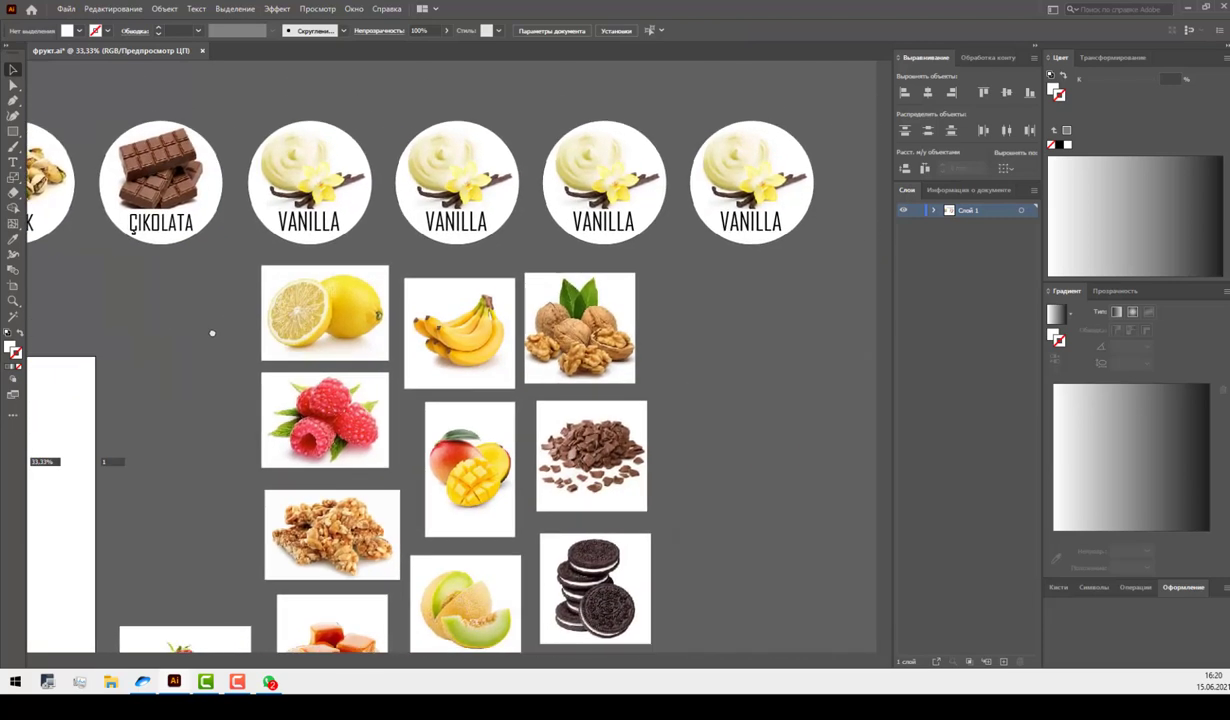
Swap the vanilla photo in the circle after ÇIKOLATA for the lemon photo.
left_click(324, 312)
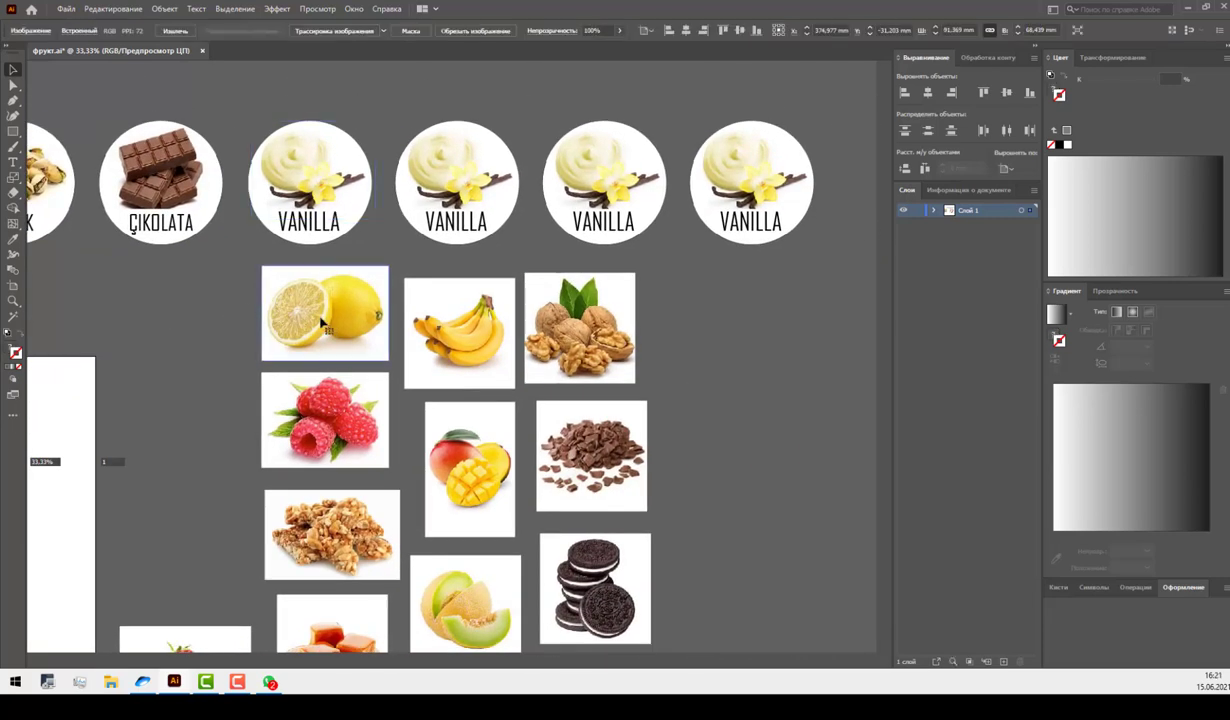
key("ctrl+x")
right_click(302, 182)
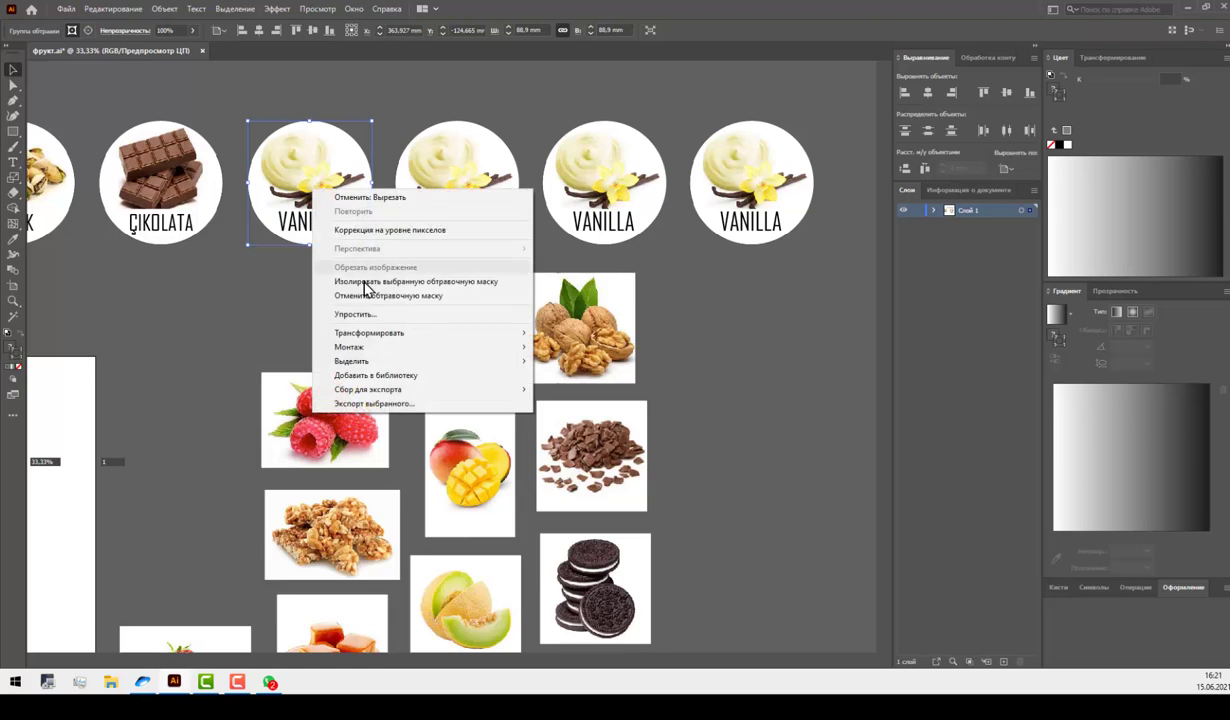
left_click(365, 280)
left_click(317, 188)
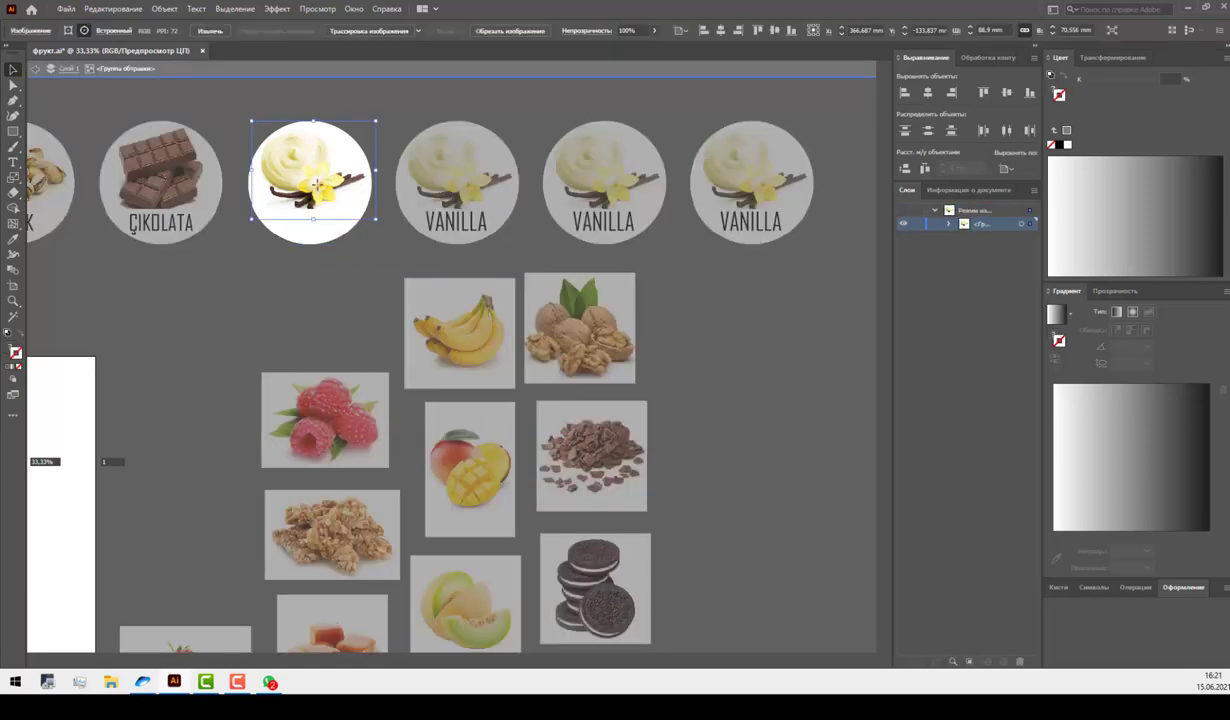
left_click_drag(317, 188, 454, 376)
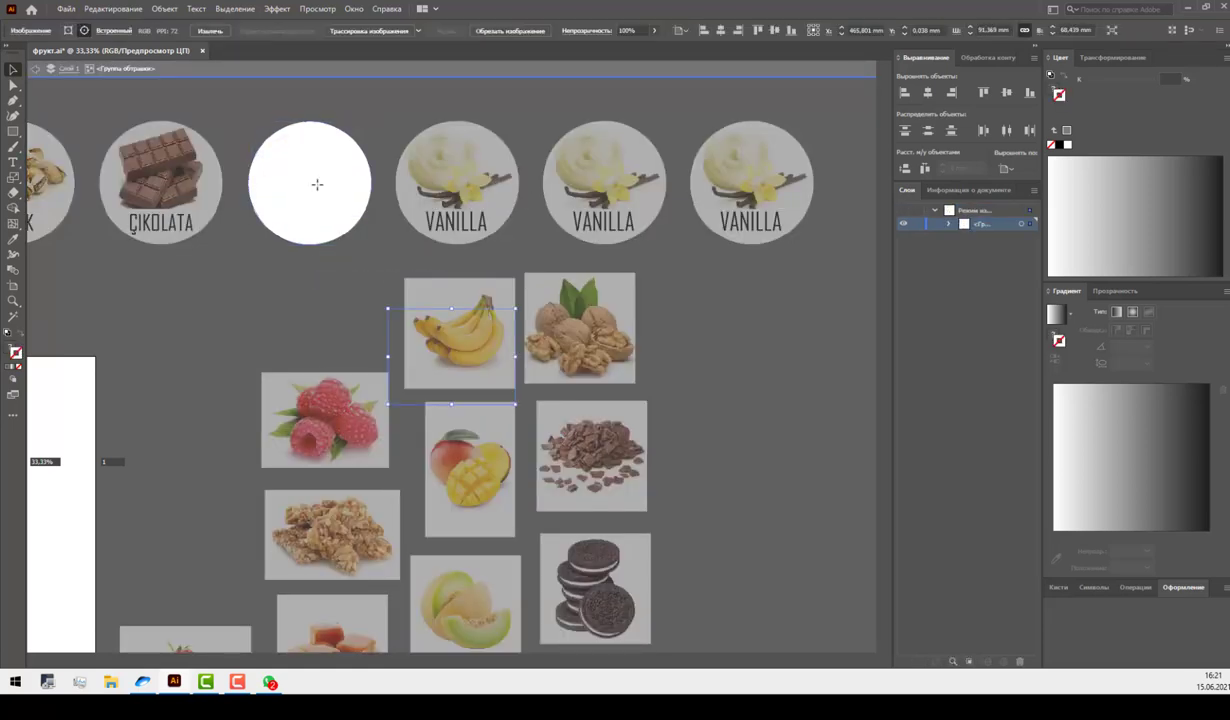
mouse_move(402, 310)
left_mouse_down()
mouse_move(272, 150)
mouse_move(277, 129)
mouse_move(283, 140)
left_mouse_up()
double_click(298, 285)
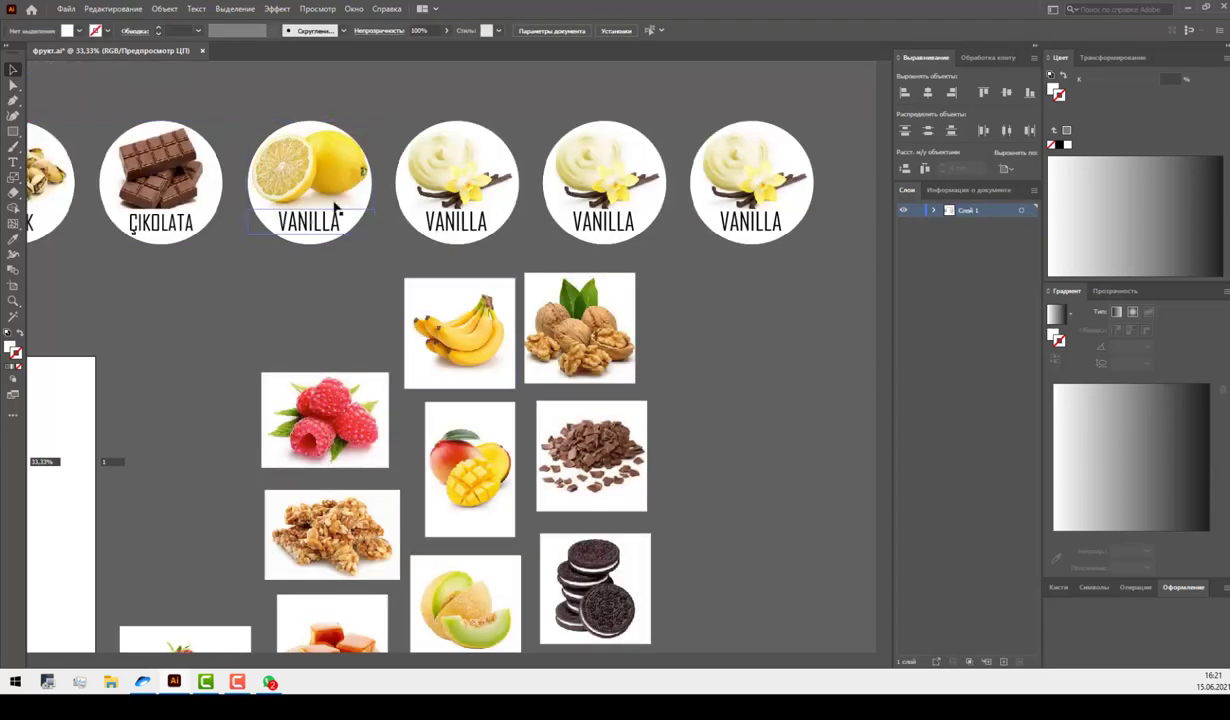
Nudge the lemon photo slightly down inside its clipped circle, keeping it in front.
right_click(320, 170)
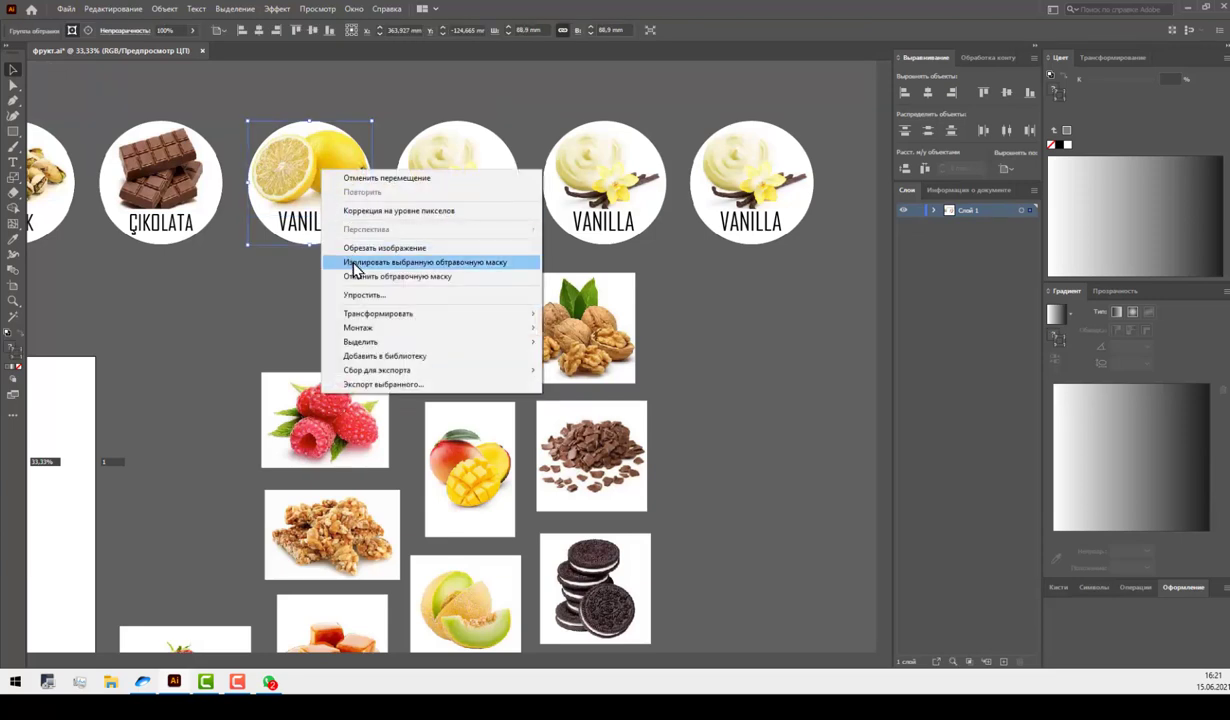
left_click(345, 269)
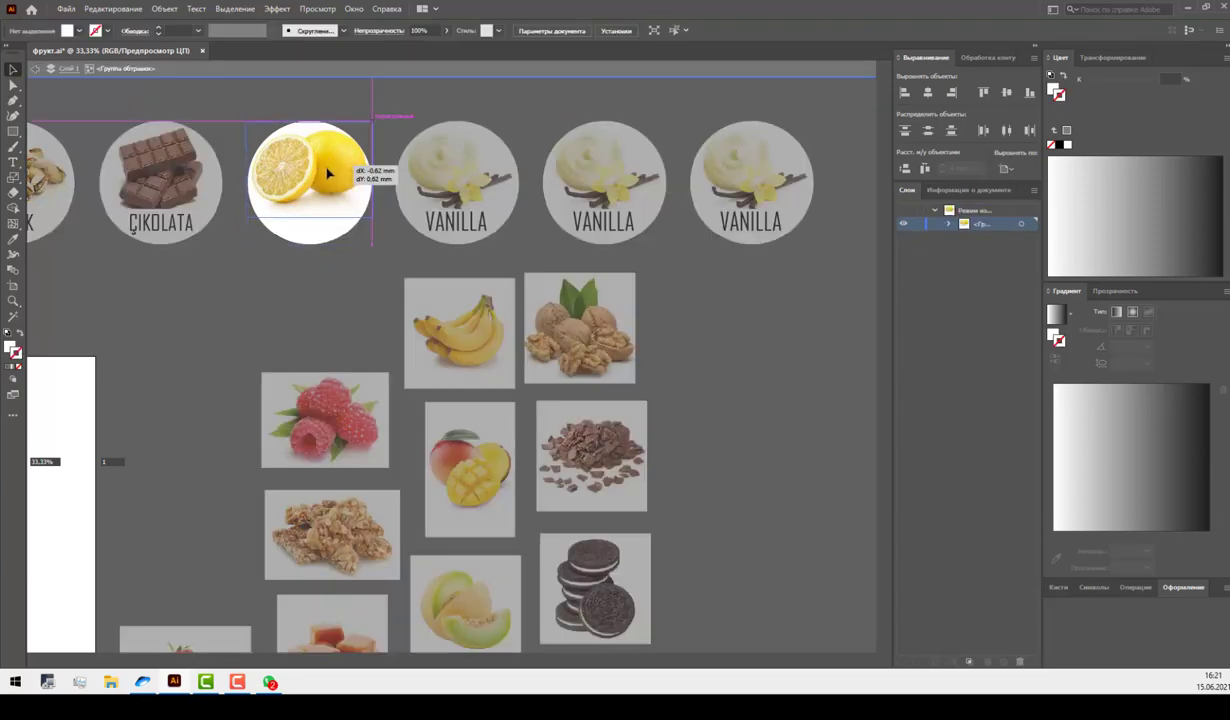
left_click(328, 172)
left_click_drag(328, 172, 327, 176)
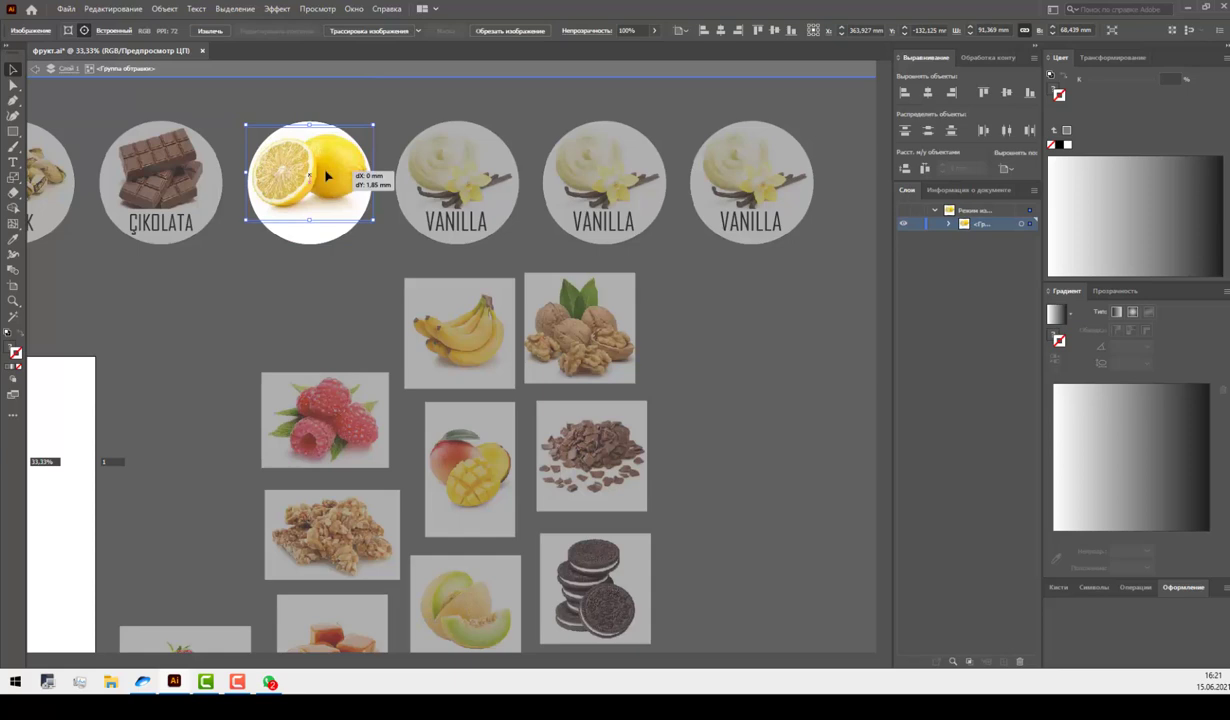
key("ctrl+shift+bracketleft")
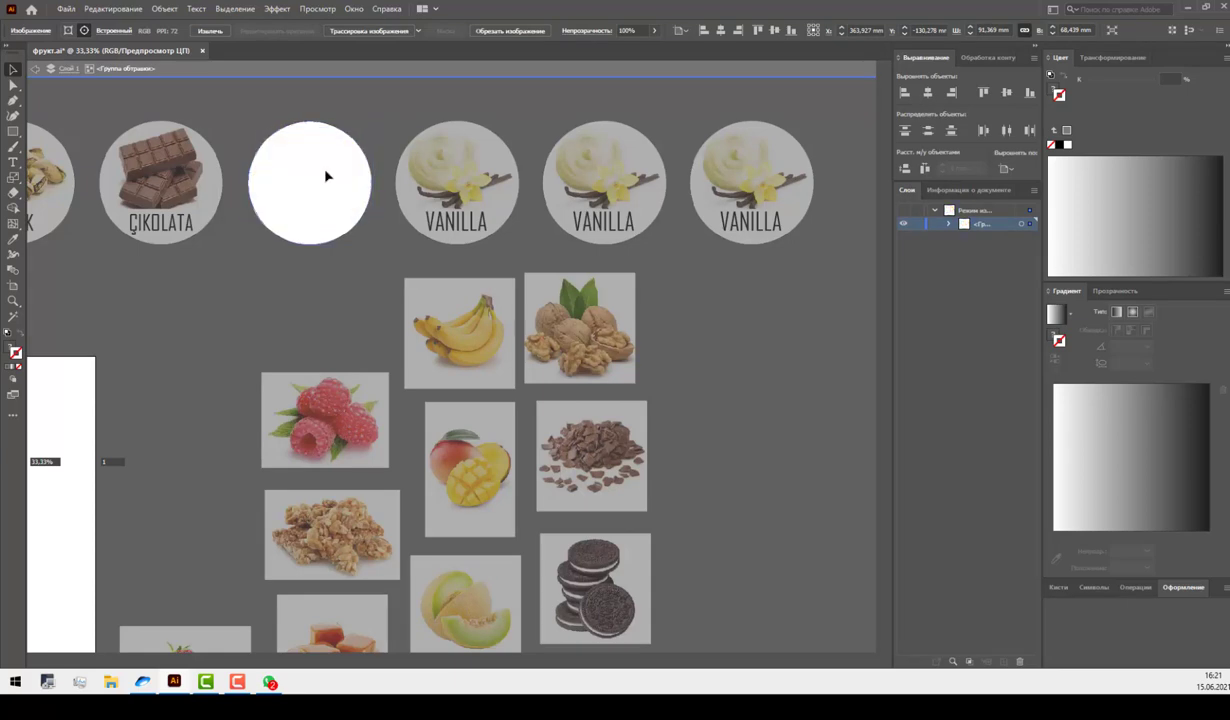
key("ctrl+z")
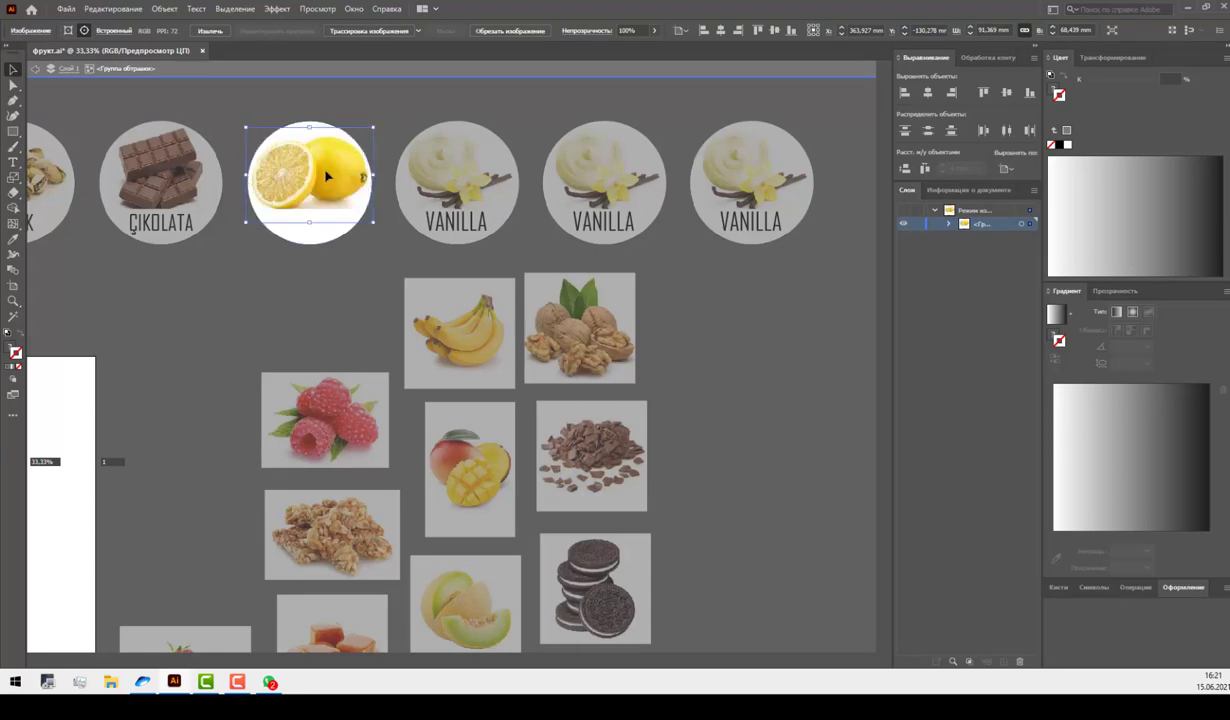
double_click(329, 270)
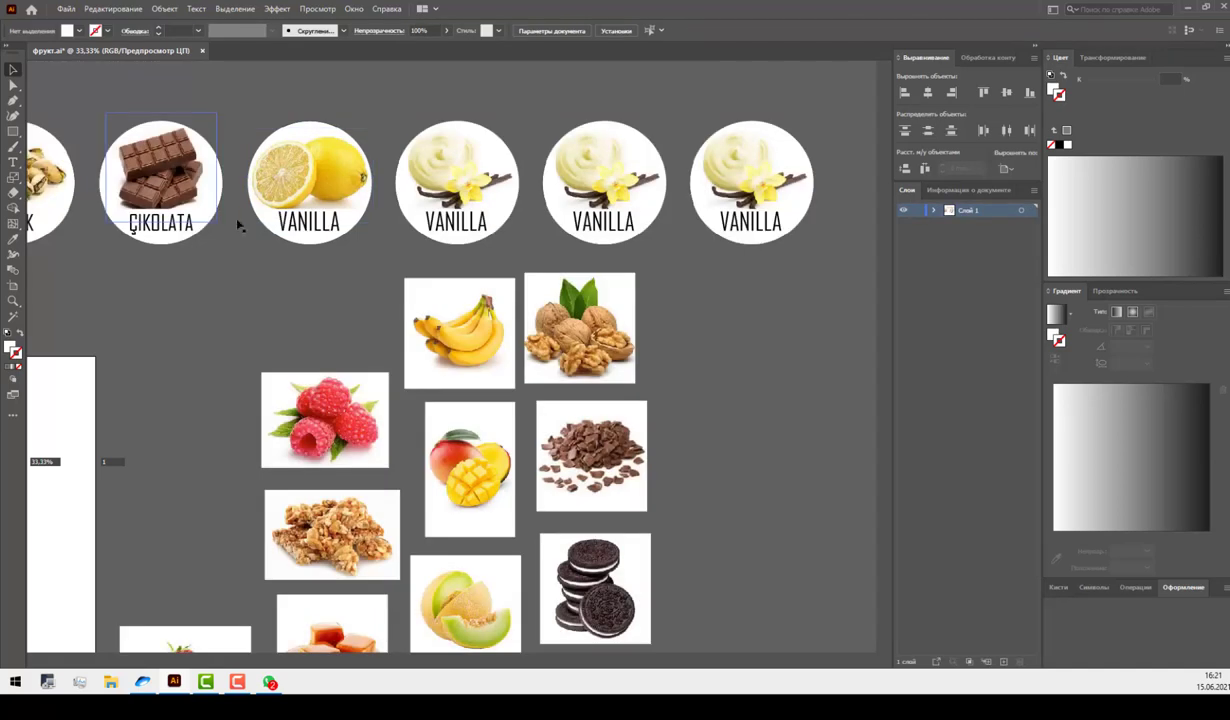
Replace the vanilla photo in the next VANILLA circle with the banana photo.
left_click(465, 328)
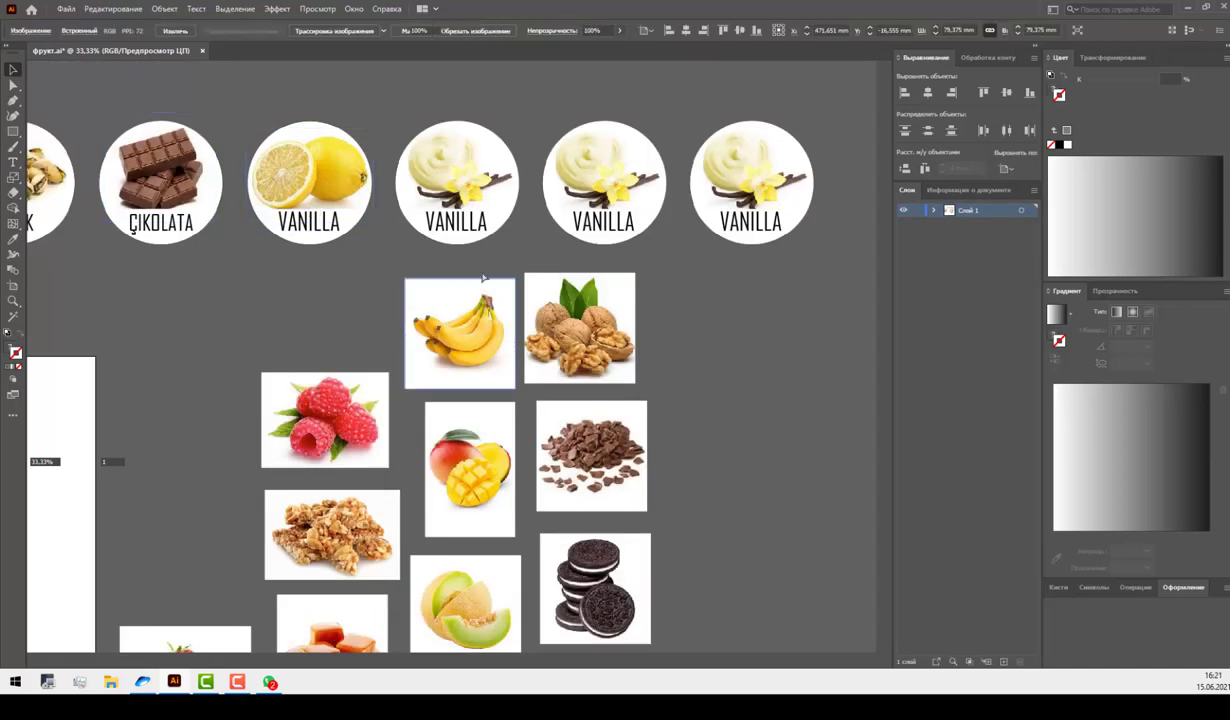
key("Delete")
right_click(450, 175)
left_click(492, 276)
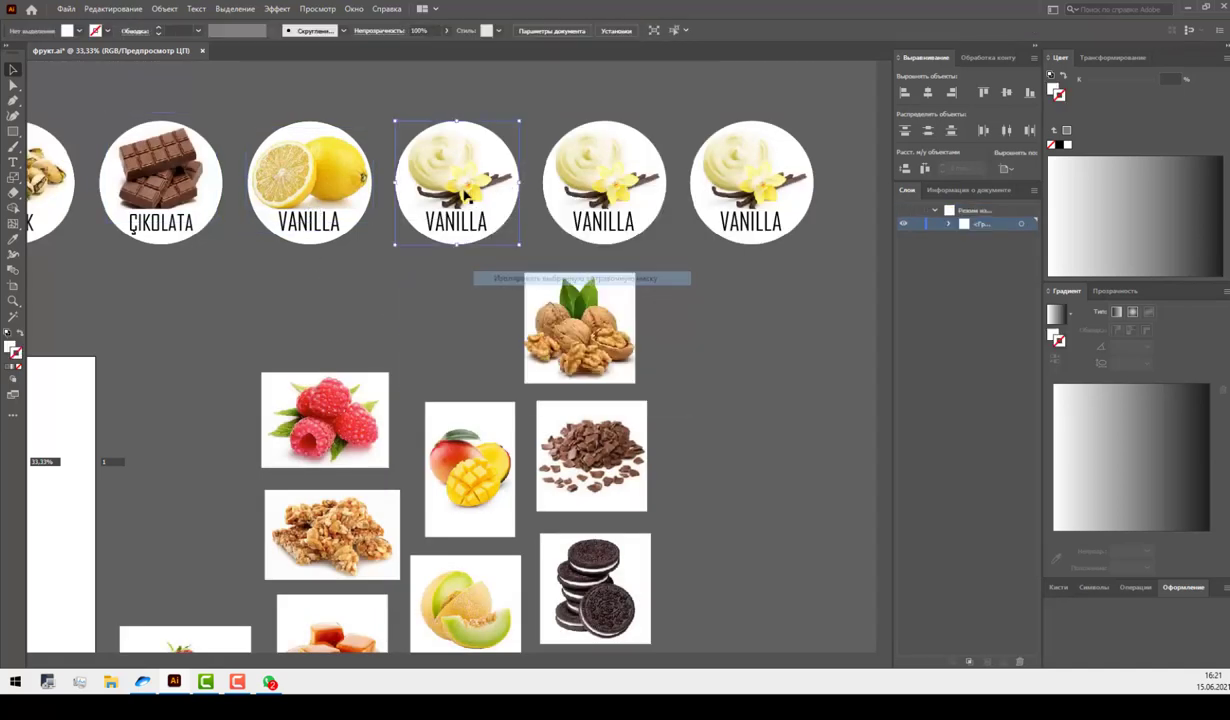
key("Delete")
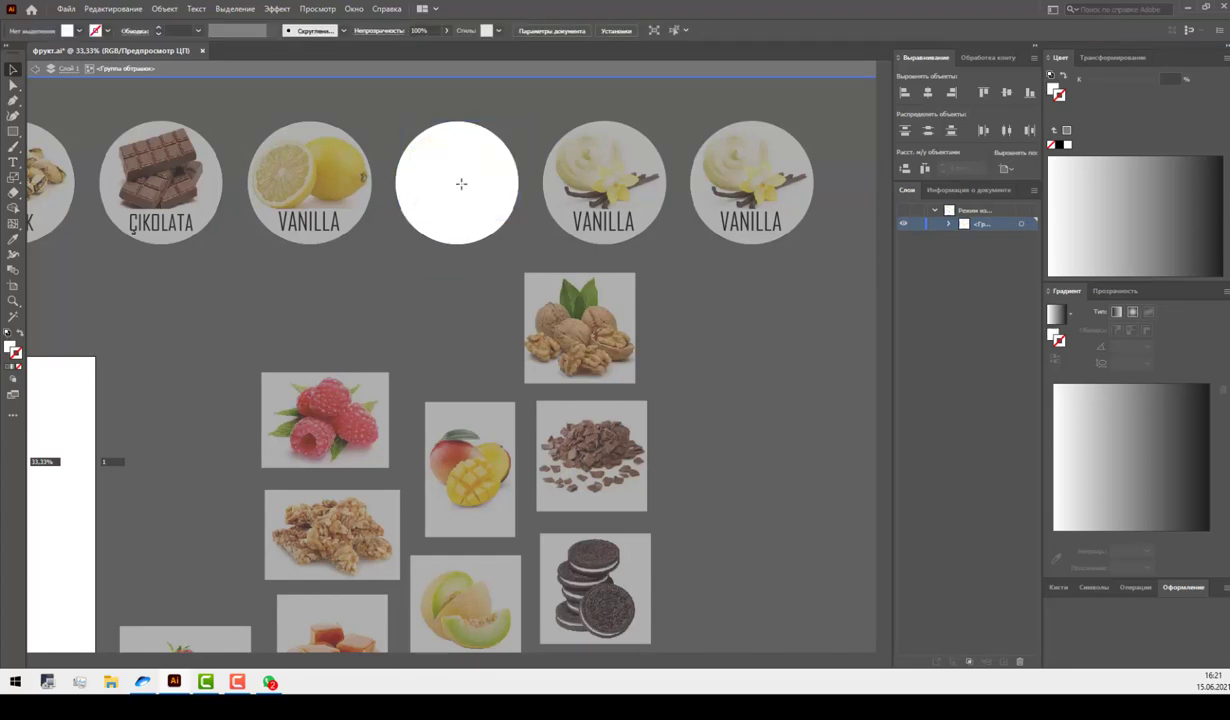
left_click(469, 327)
left_click_drag(469, 327, 471, 163)
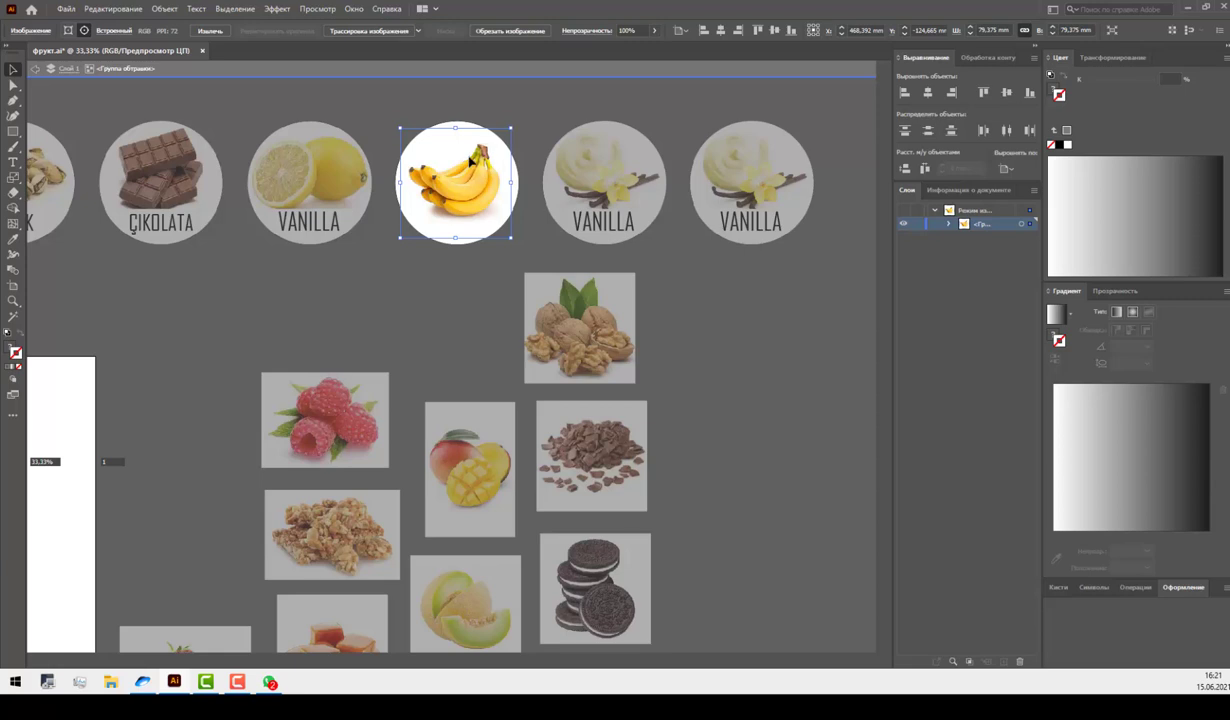
double_click(442, 295)
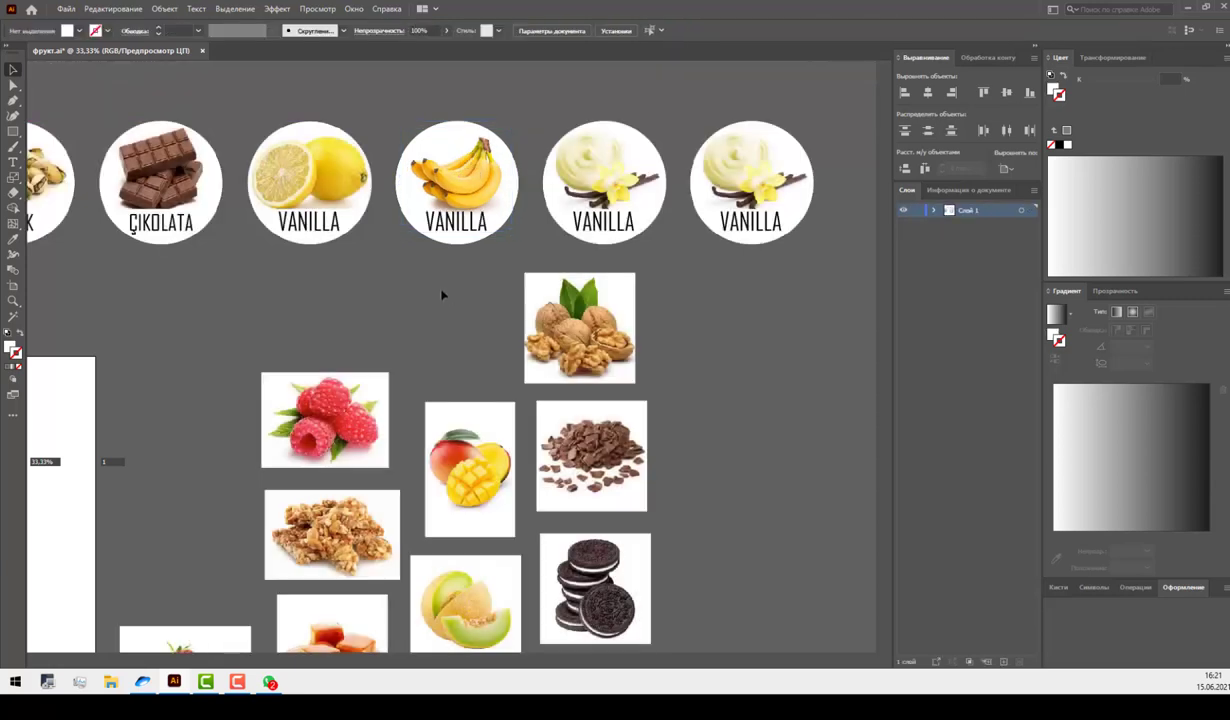
Put the walnut photo into the following VANILLA circle, shrinking it so the label shows.
left_click(563, 325)
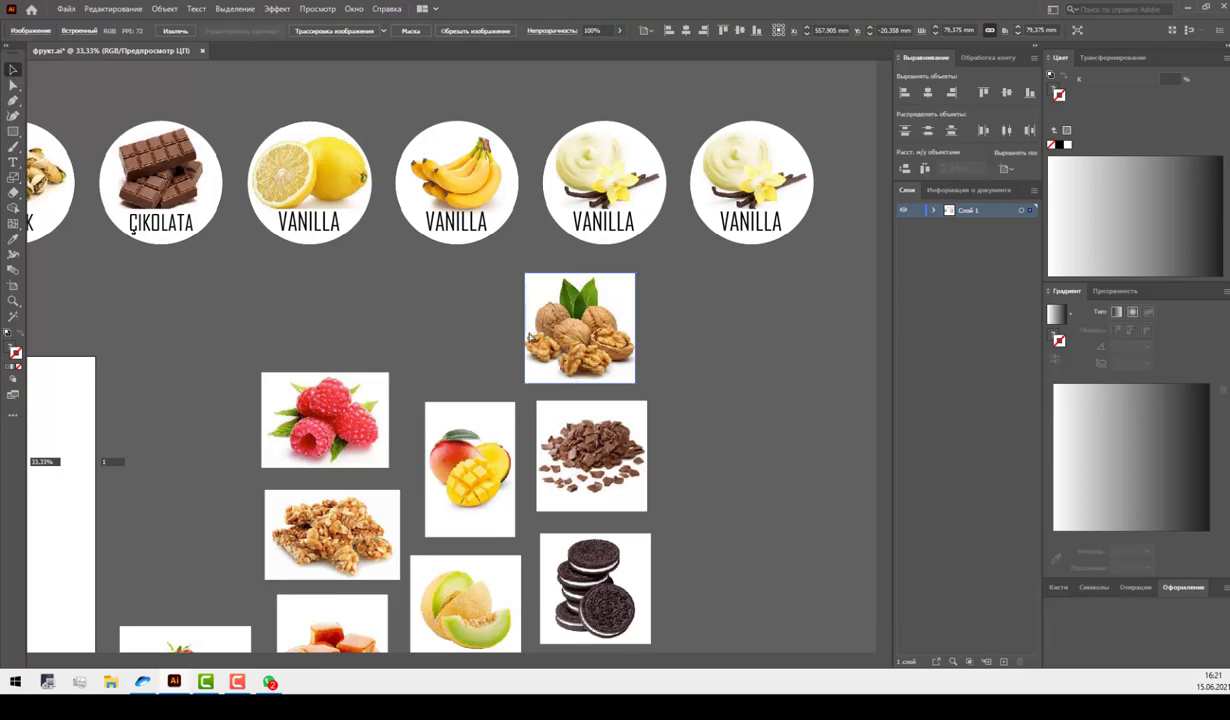
key("Delete")
left_click(604, 200)
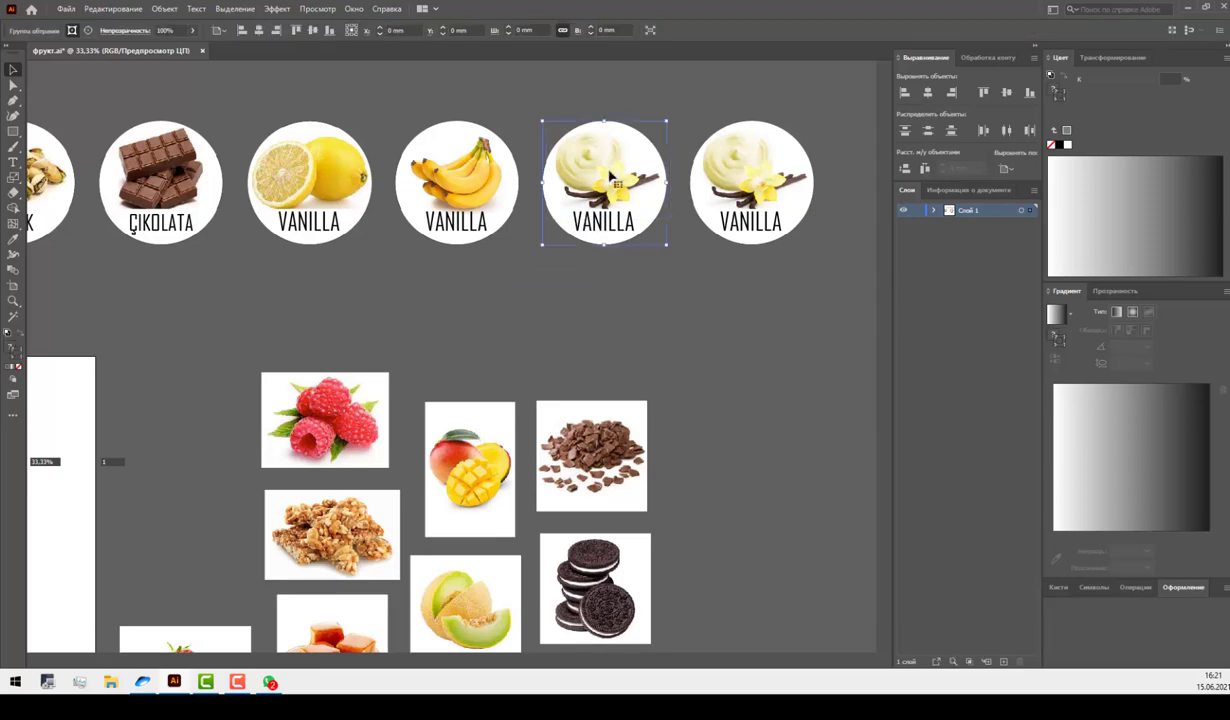
right_click(611, 172)
left_click(646, 265)
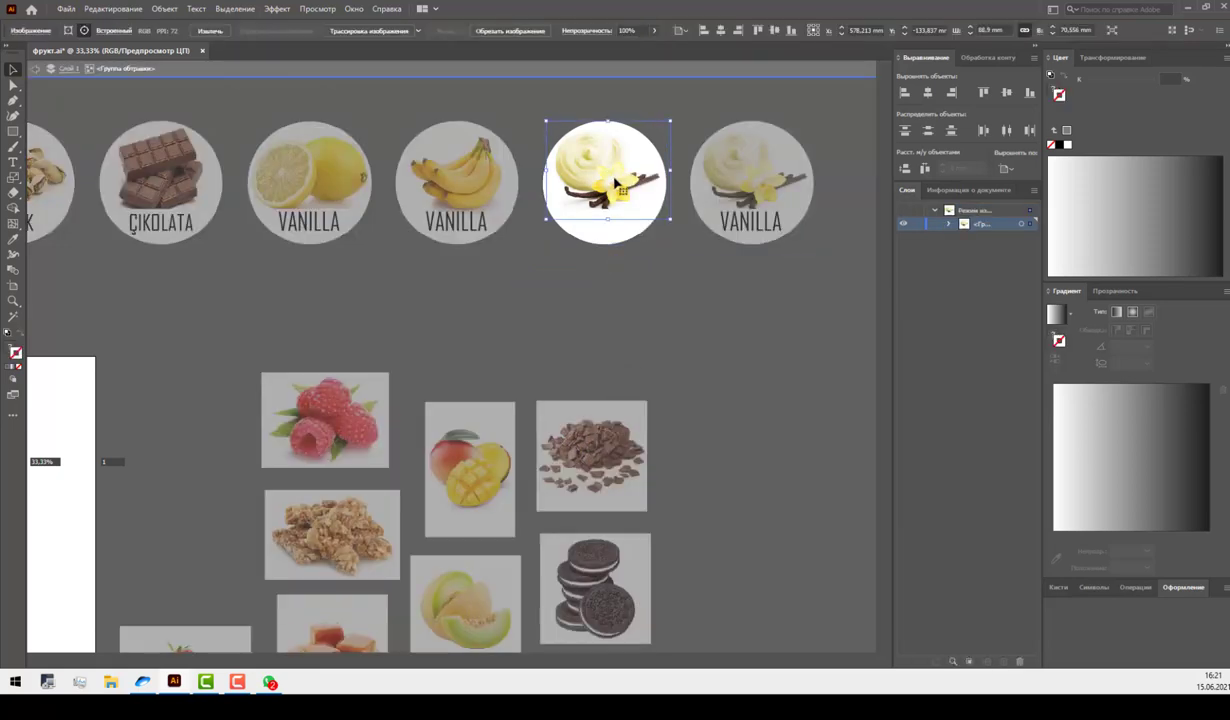
key("Delete")
key("ctrl+v")
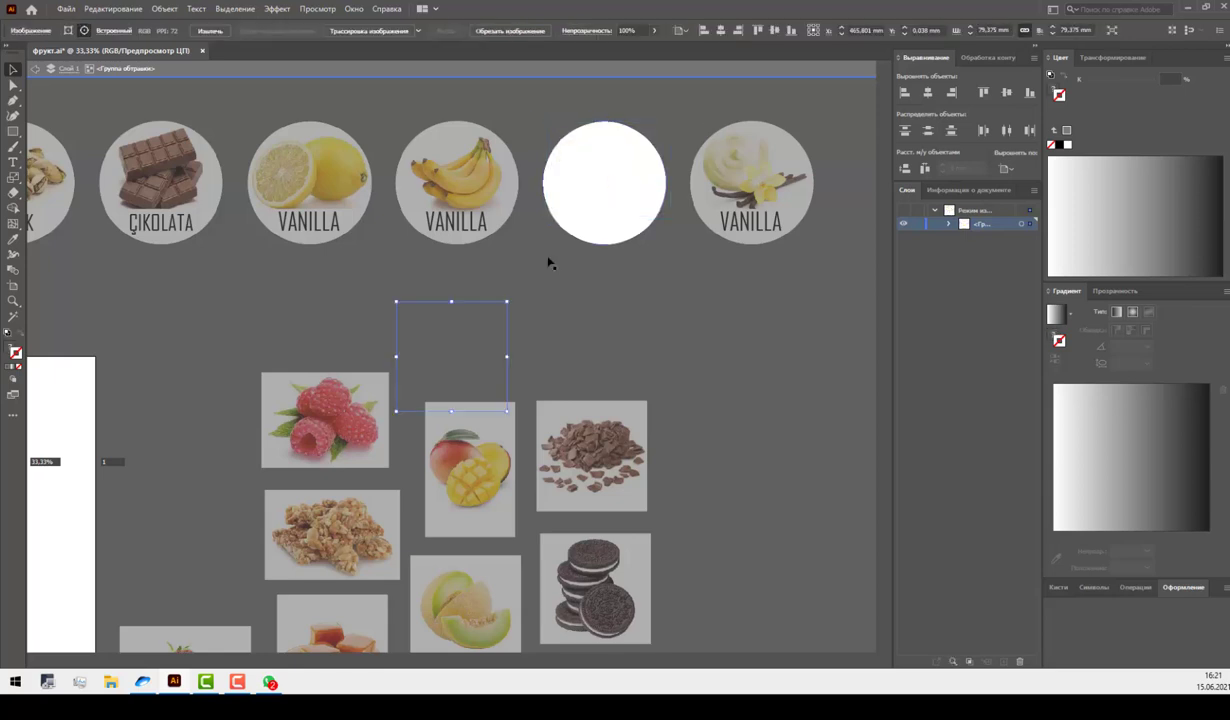
mouse_move(475, 343)
left_mouse_down()
mouse_move(635, 170)
mouse_move(630, 160)
left_mouse_up()
left_click_drag(605, 233, 605, 205)
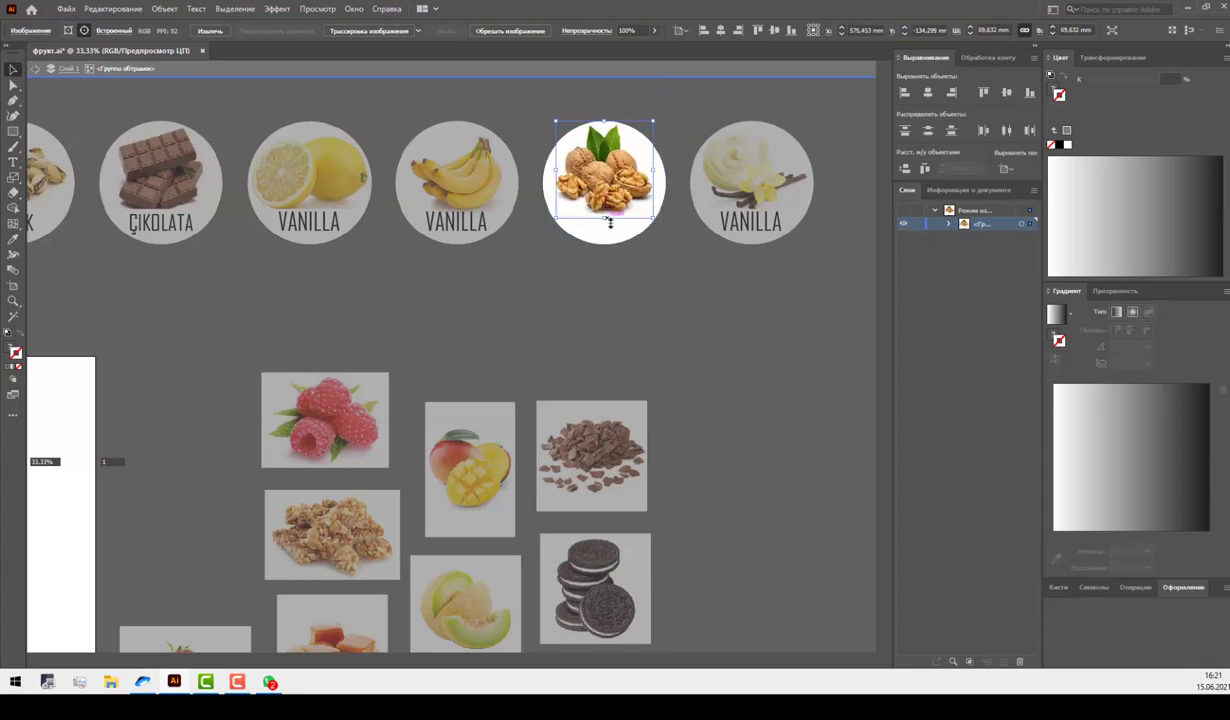
double_click(648, 302)
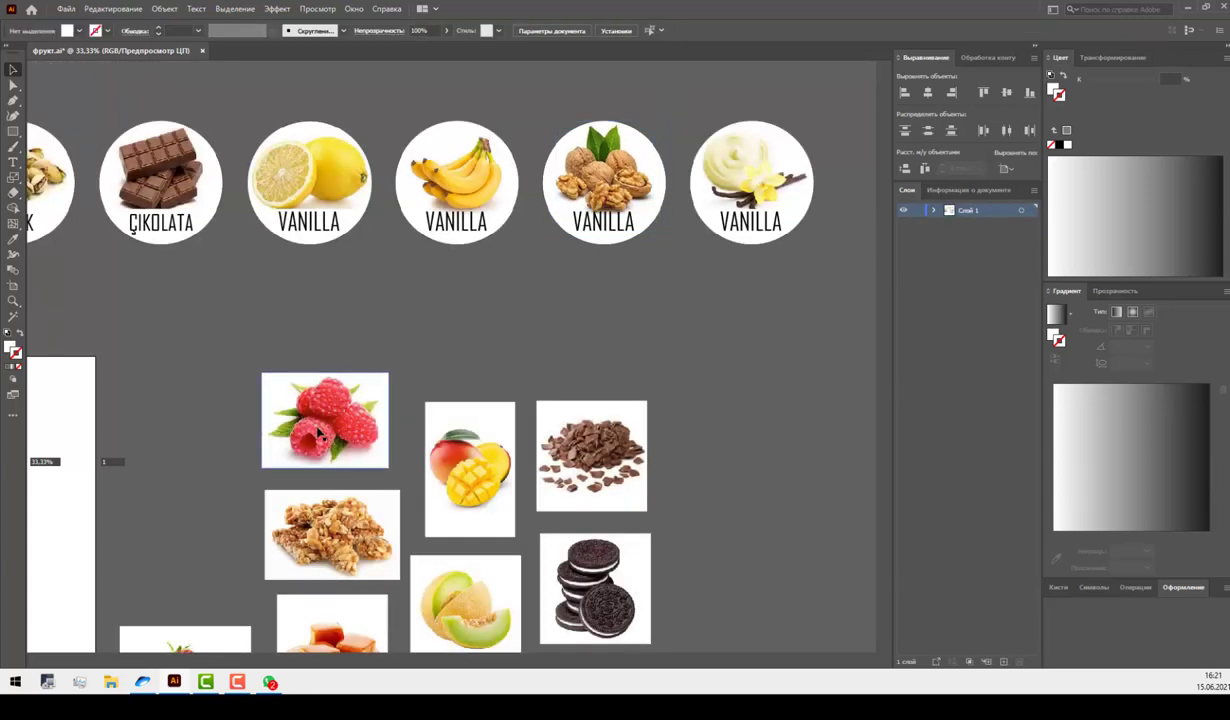
Swap the vanilla image in the last VANILLA circle for the raspberry photo.
left_click(318, 430)
key("ctrl+x")
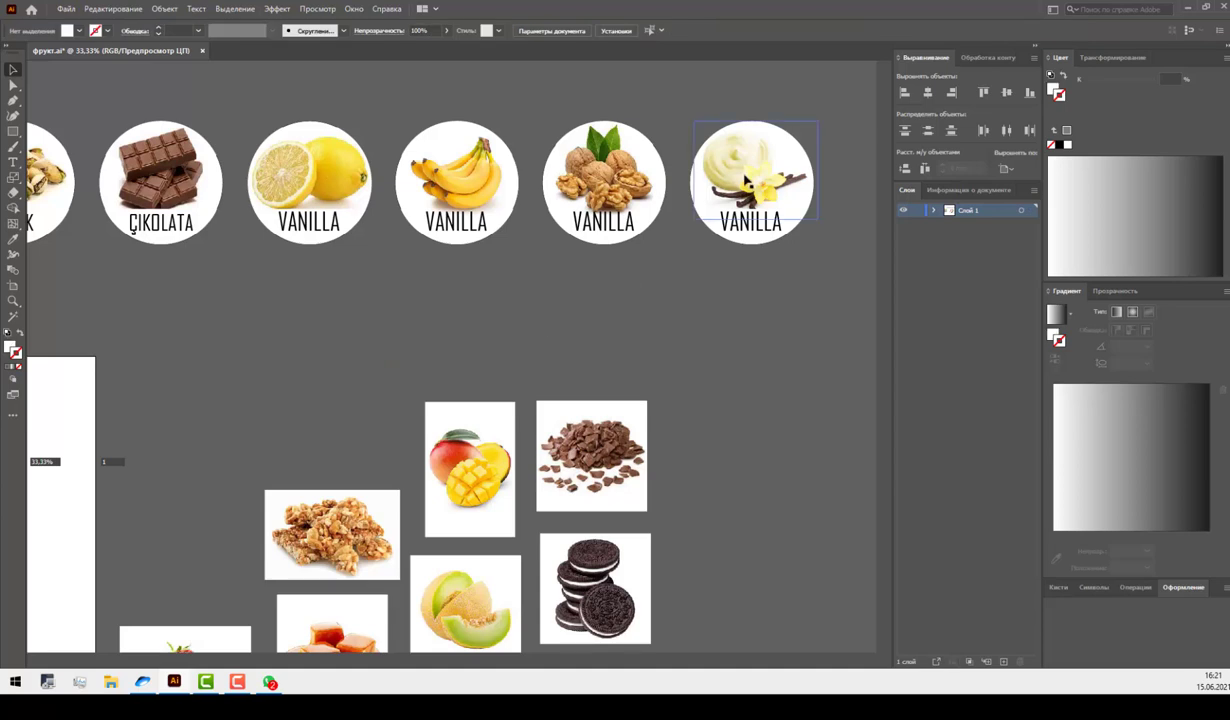
left_click(755, 185)
right_click(745, 177)
left_click(790, 268)
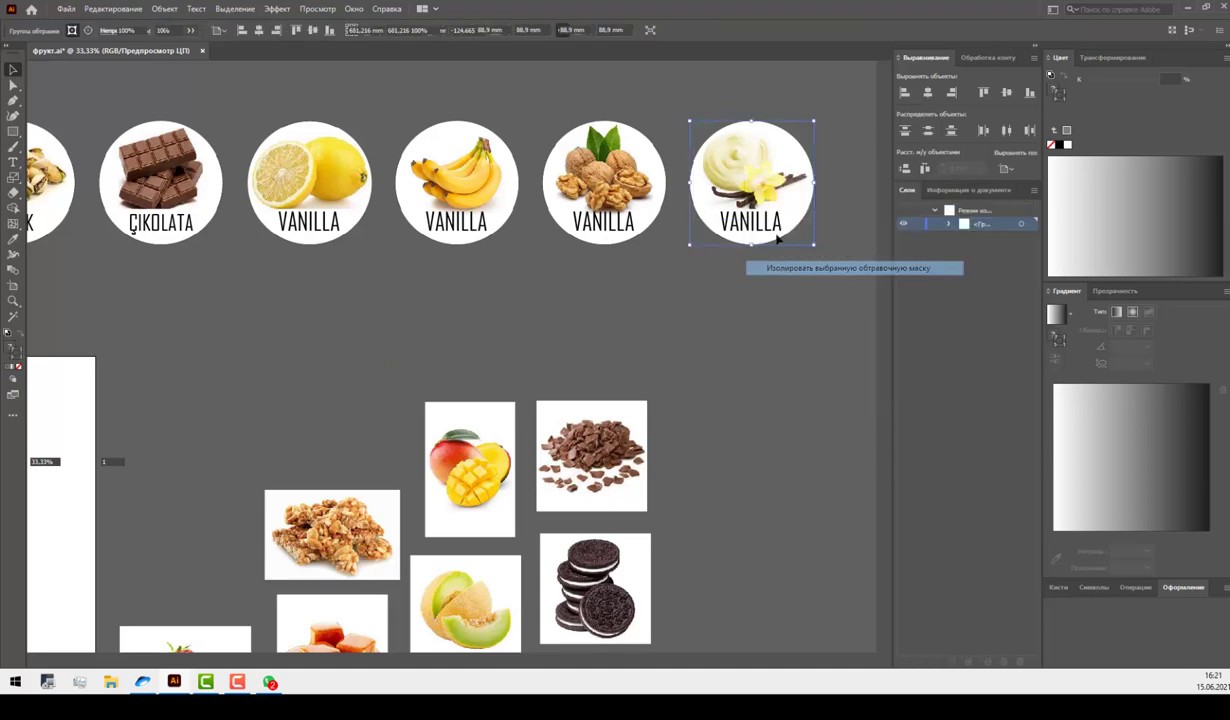
key("Delete")
key("ctrl+v")
mouse_move(497, 343)
left_mouse_down()
mouse_move(782, 228)
mouse_move(786, 176)
left_mouse_up()
double_click(821, 324)
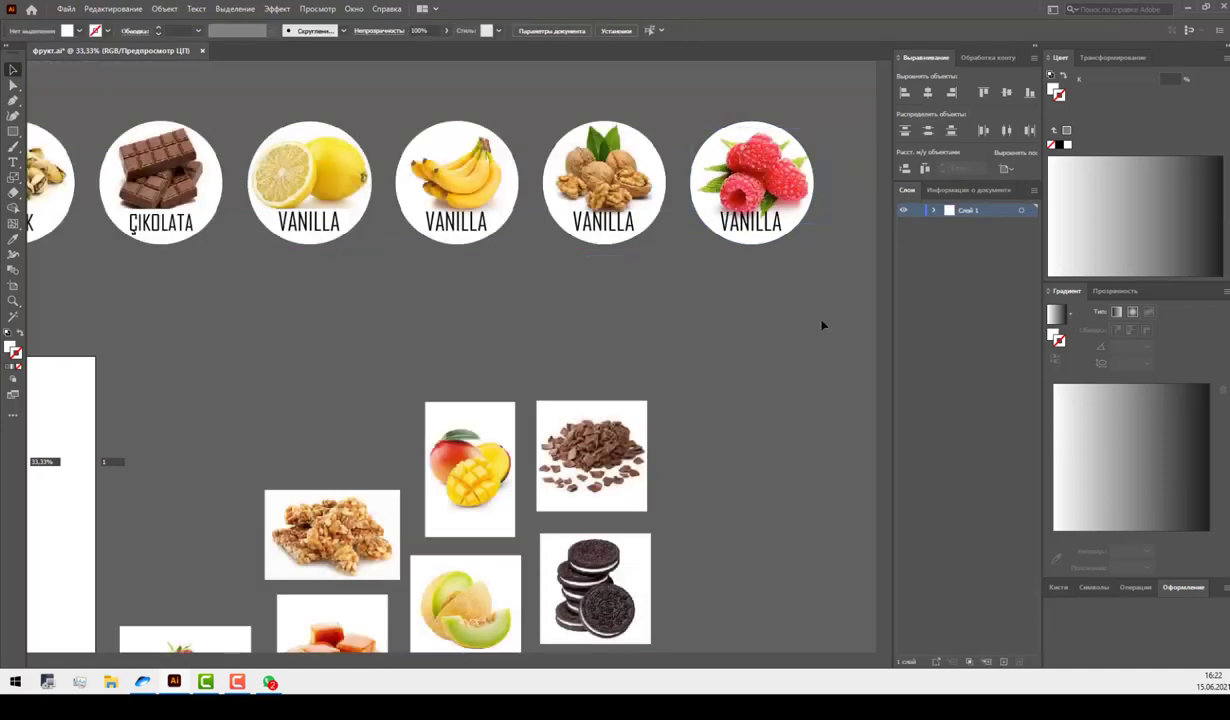
Shrink the raspberry photo slightly to fit inside its circle.
right_click(752, 186)
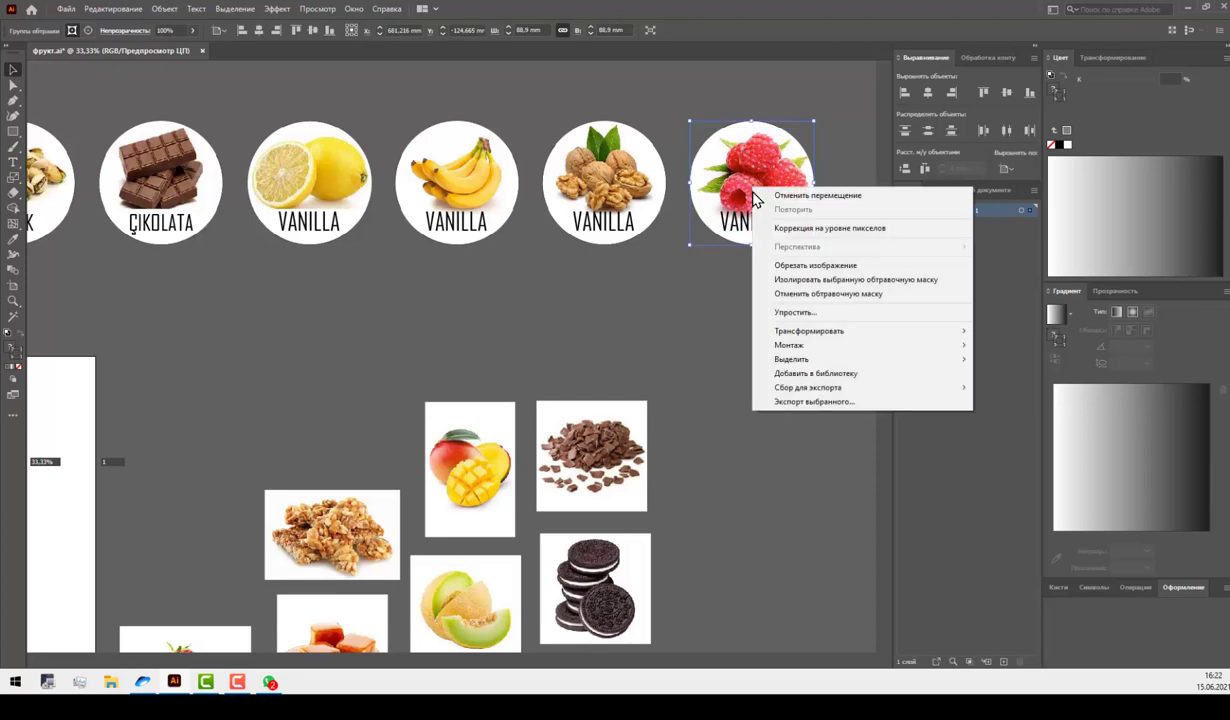
left_click(780, 280)
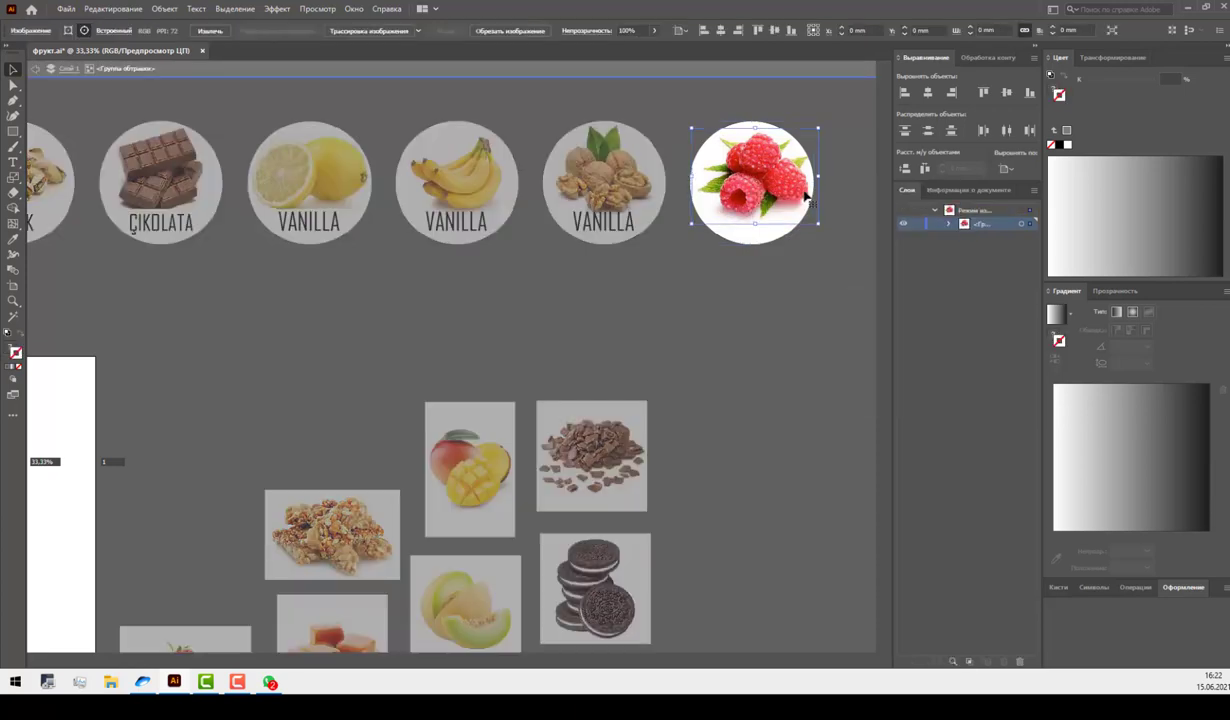
left_click_drag(818, 224, 813, 220)
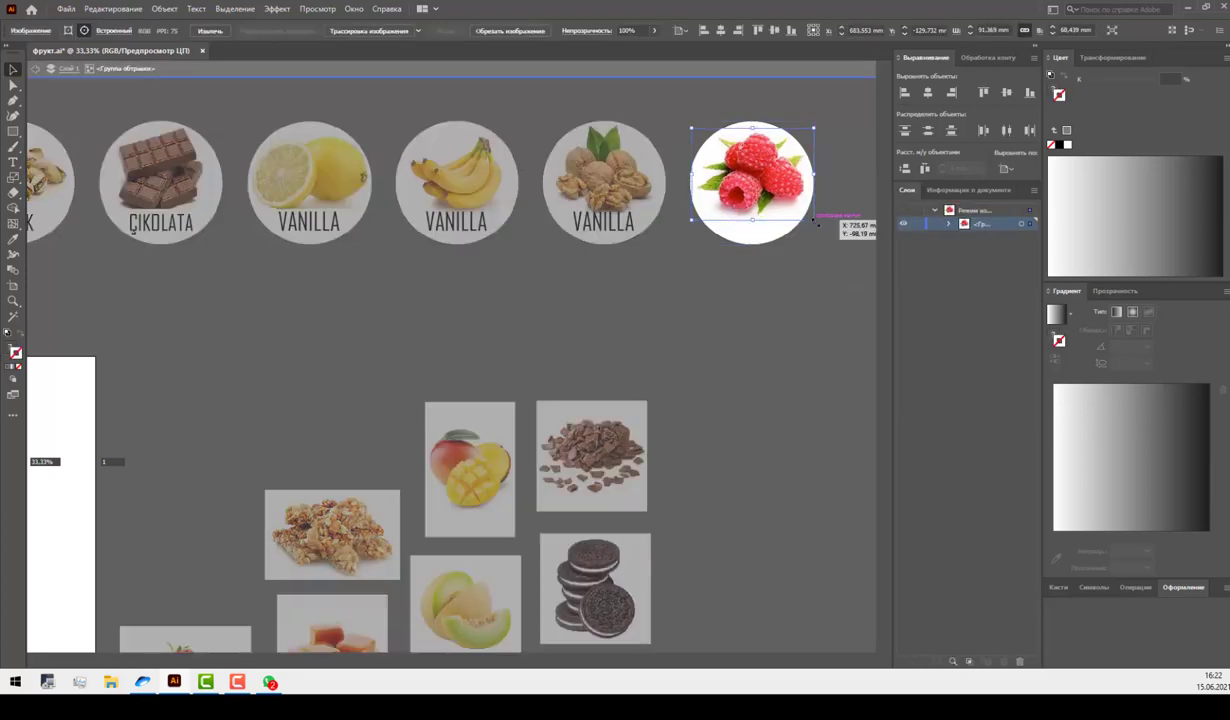
double_click(791, 313)
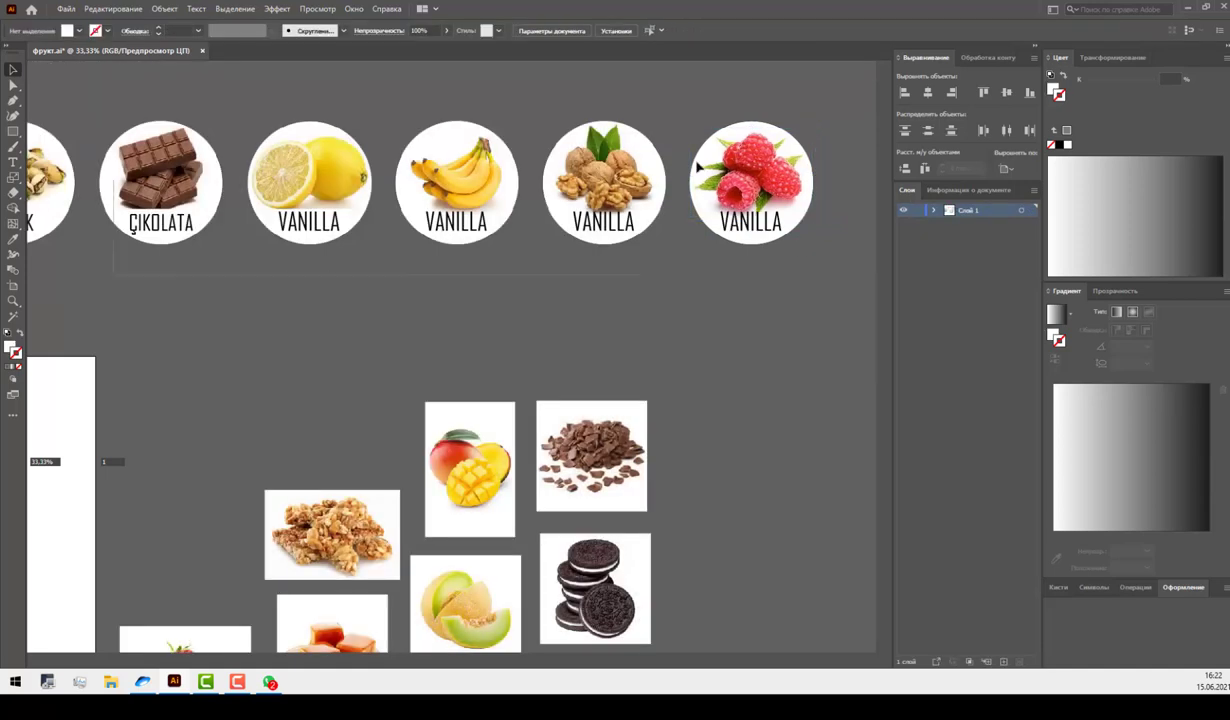
Alt-drag the circle row down to duplicate it as a second row.
left_click_drag(749, 180, 749, 307)
left_click(686, 516)
left_click_drag(686, 516, 714, 423)
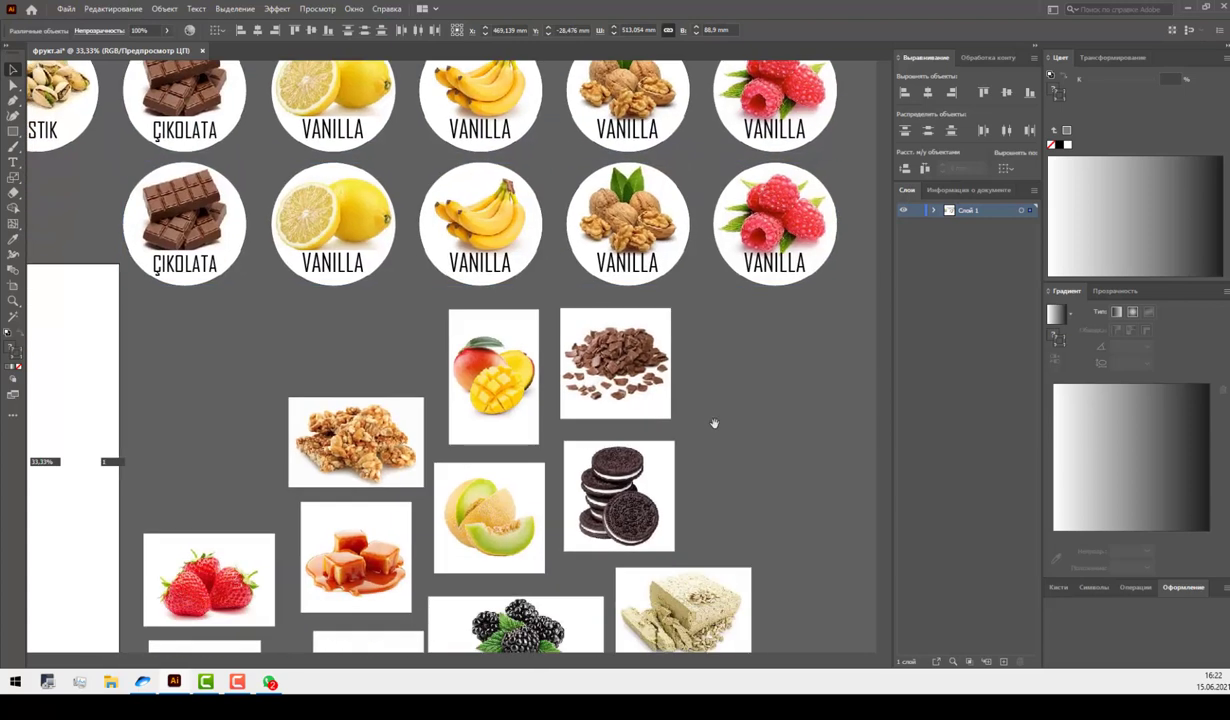
Replace the chocolate photo in the lower row's first circle with the walnut-bar photo.
left_click(400, 440)
left_click_drag(389, 448, 298, 393)
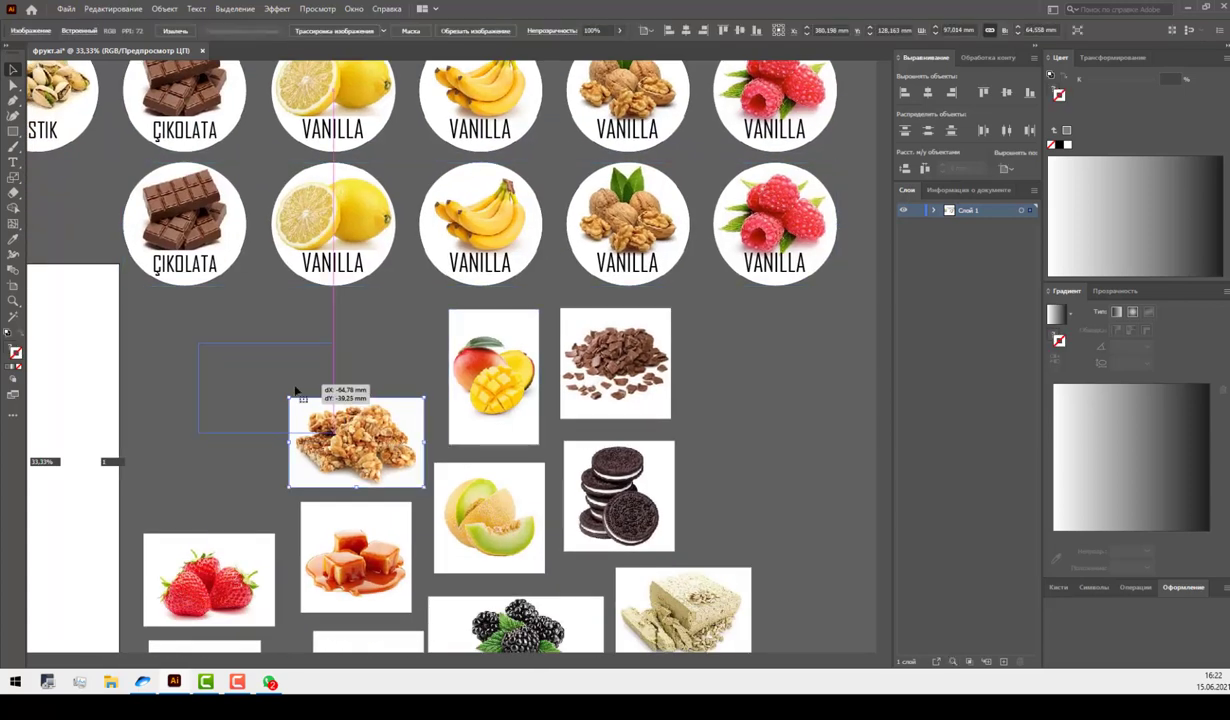
key("ctrl+x")
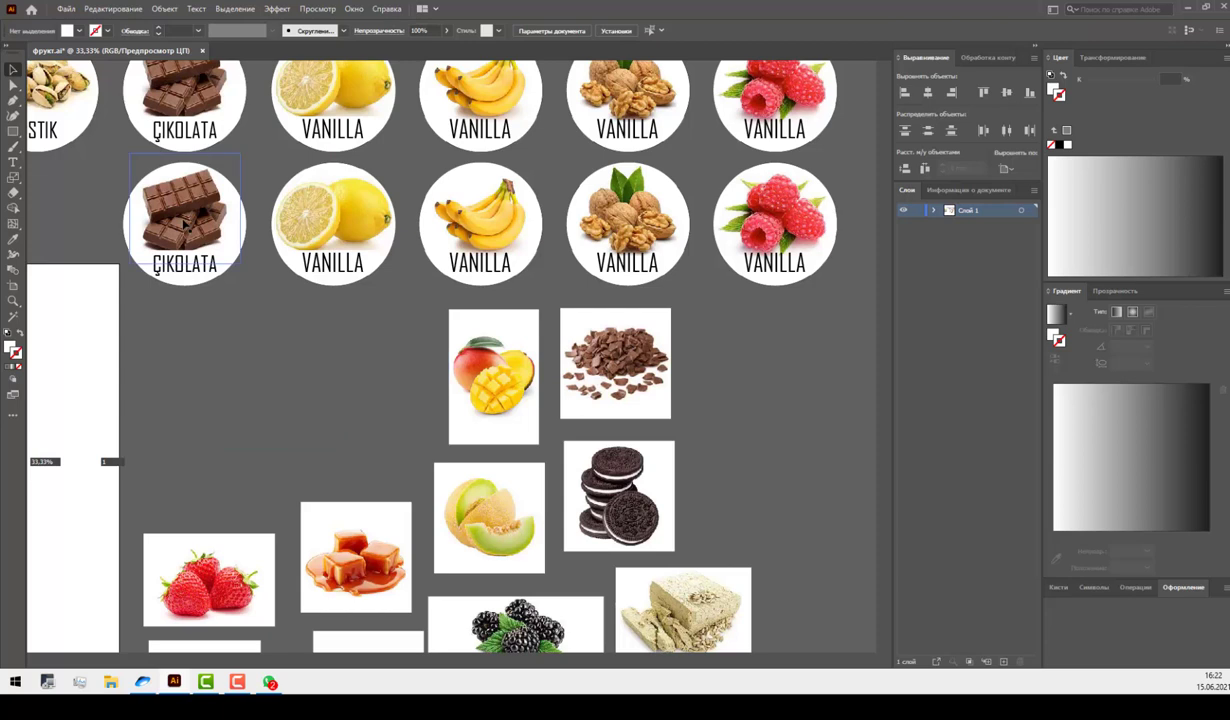
left_click(183, 220)
right_click(183, 220)
left_click(240, 312)
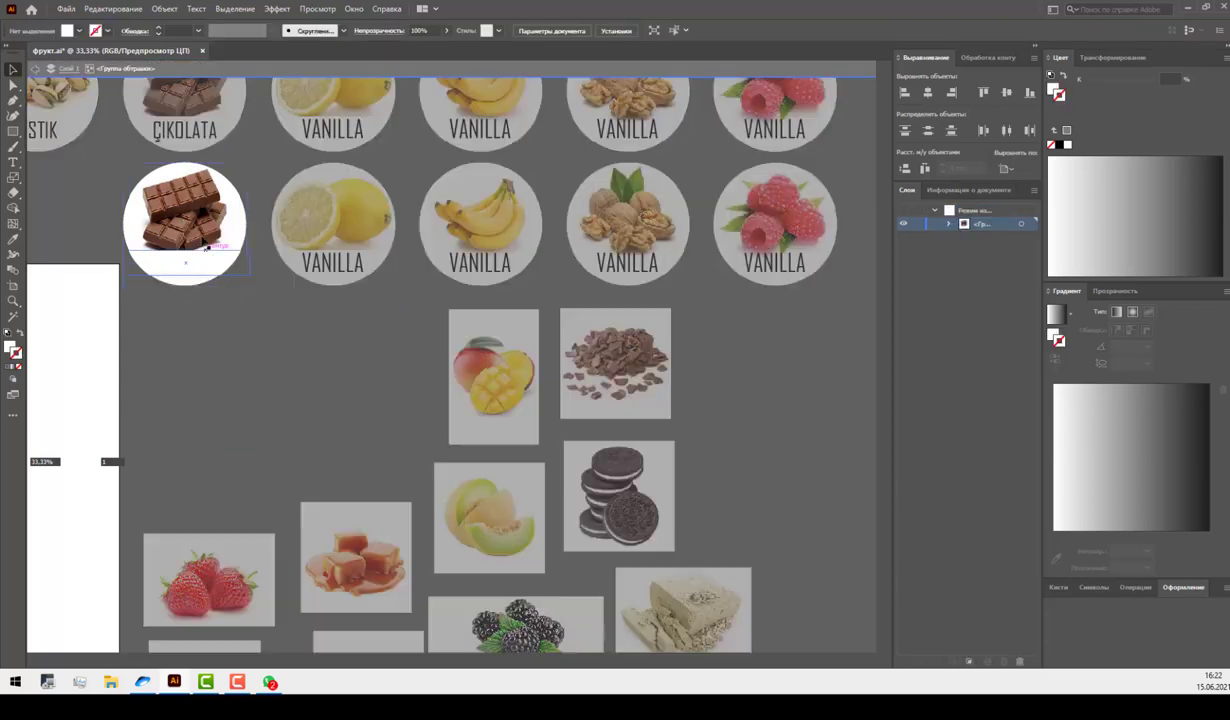
key("Delete")
key("ctrl+v")
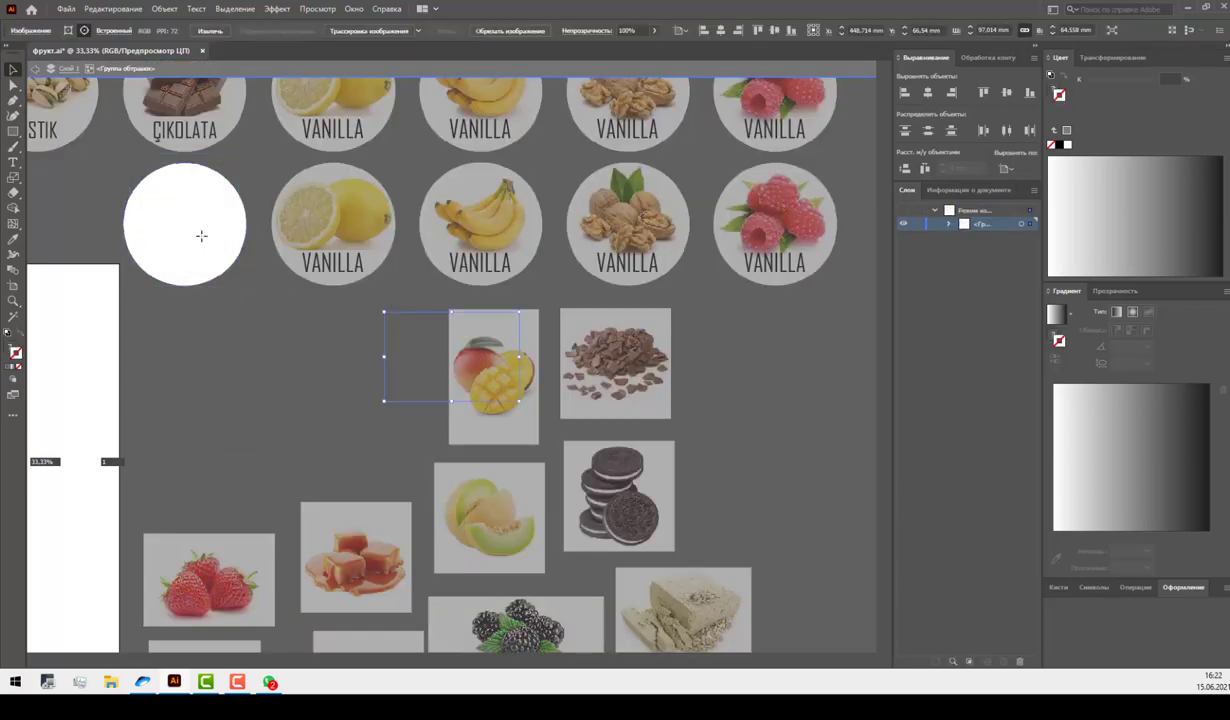
left_click_drag(450, 356, 184, 213)
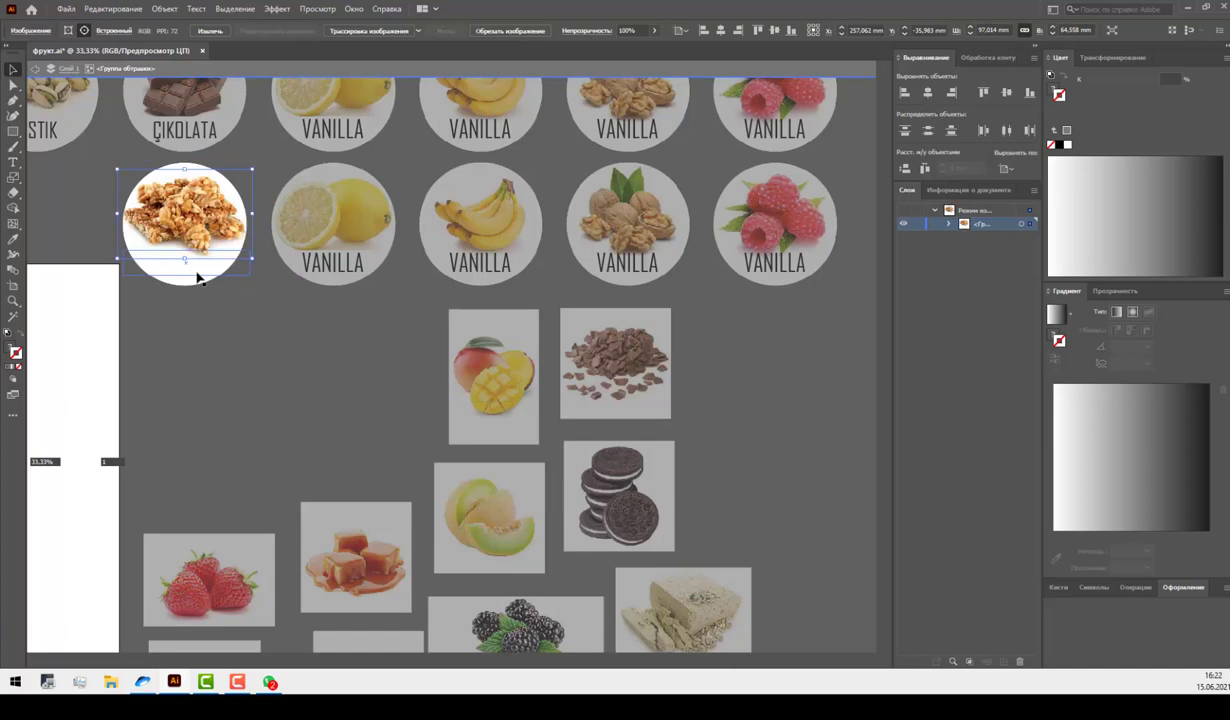
double_click(258, 318)
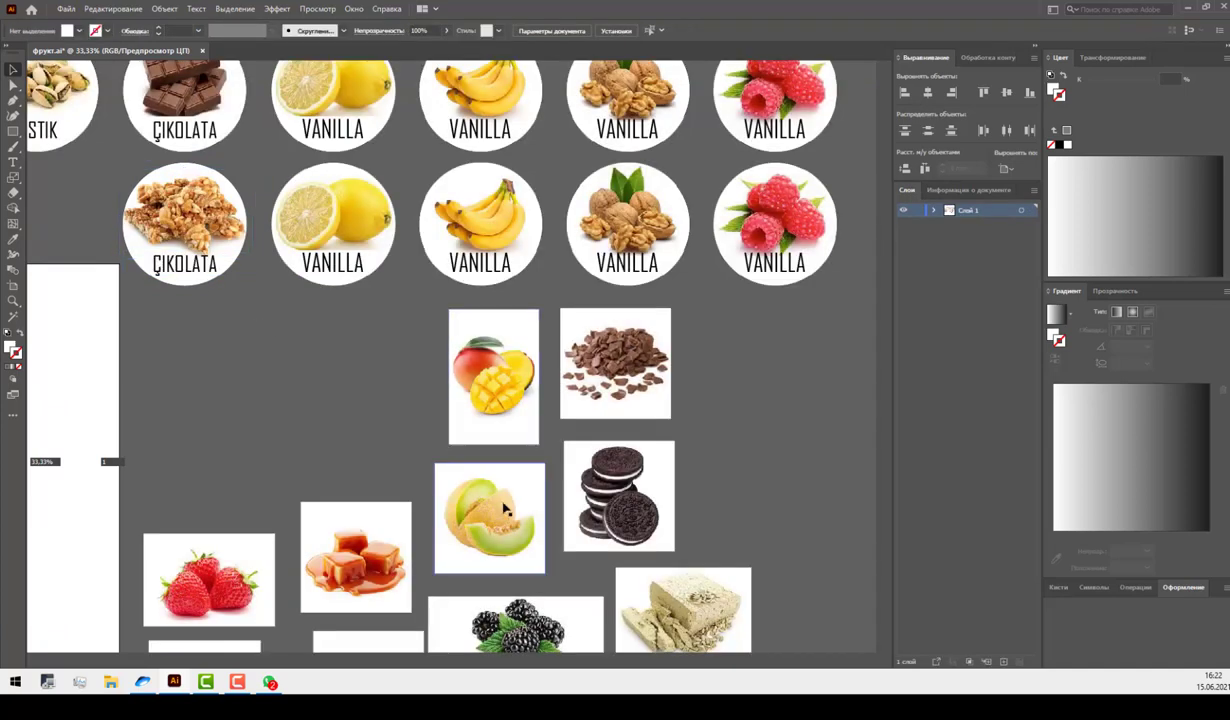
Replace the lower row's lemon photo with the chocolate-pieces photo.
left_click(615, 363)
key("ctrl+x")
left_click(340, 207)
right_click(337, 203)
left_click(405, 302)
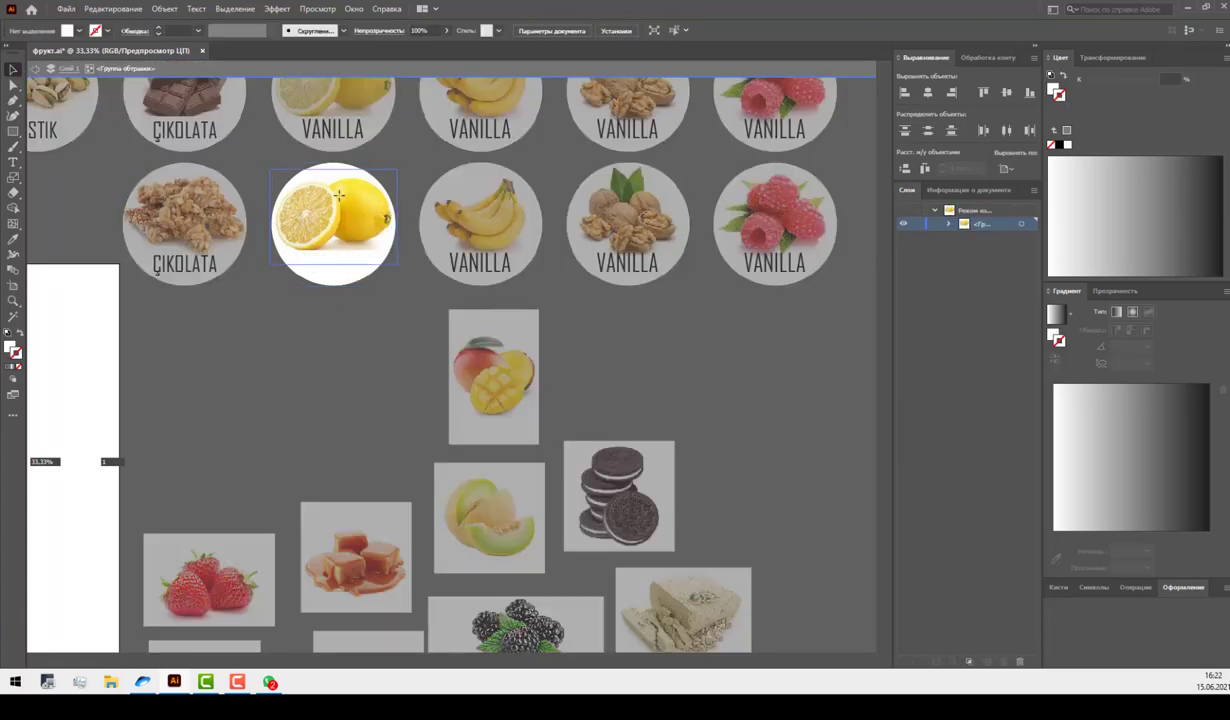
key("Delete")
key("ctrl+v")
left_click_drag(484, 370, 373, 238)
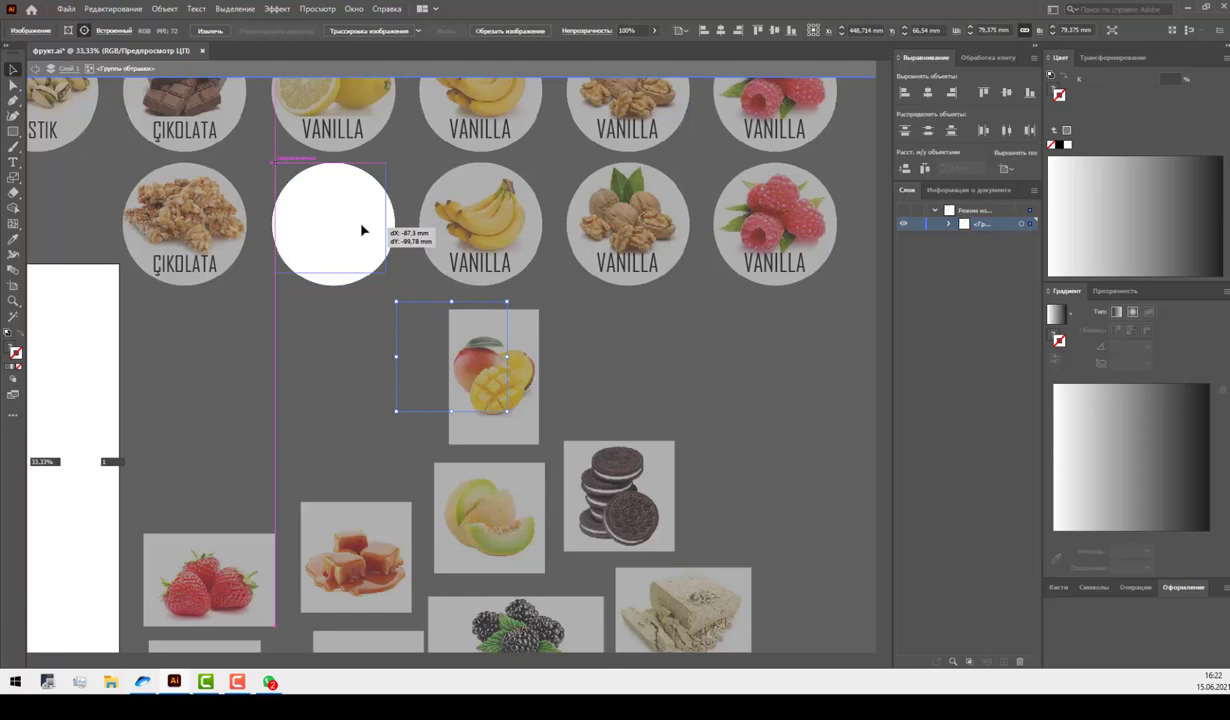
key("Left")
key("Left")
key("Left")
key("Left")
key("Left")
key("Left")
key("Left")
key("Left")
key("Left")
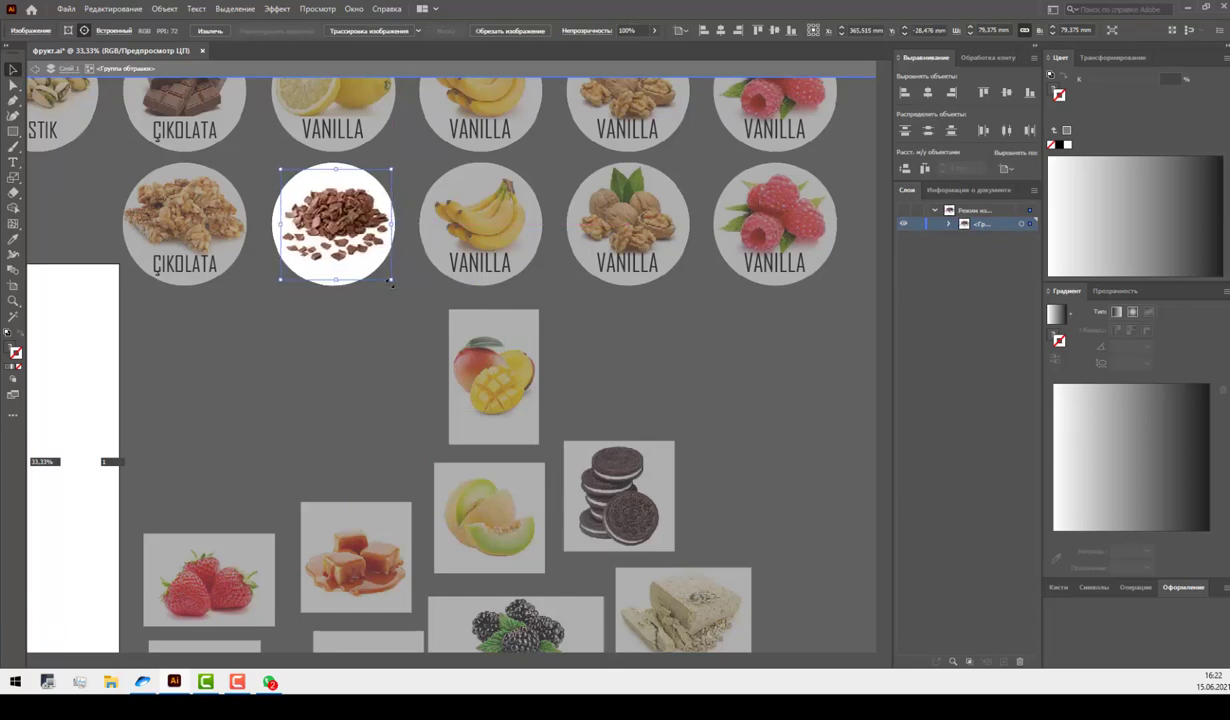
left_click(394, 315)
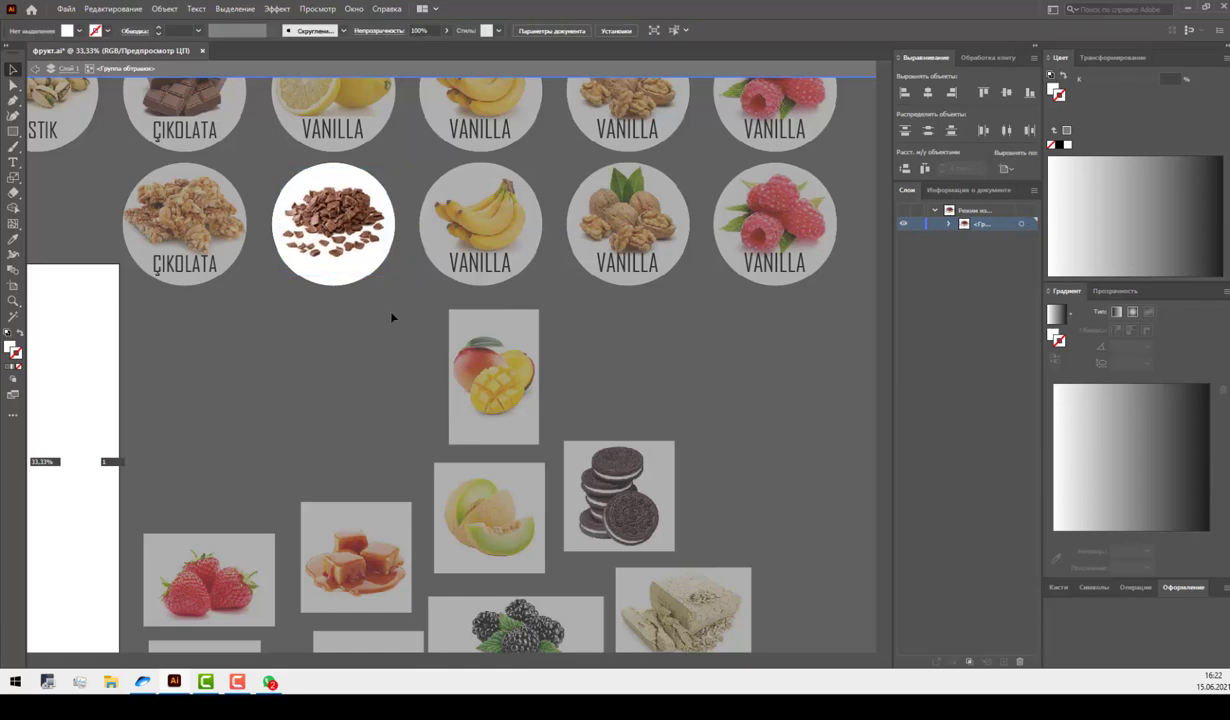
double_click(392, 318)
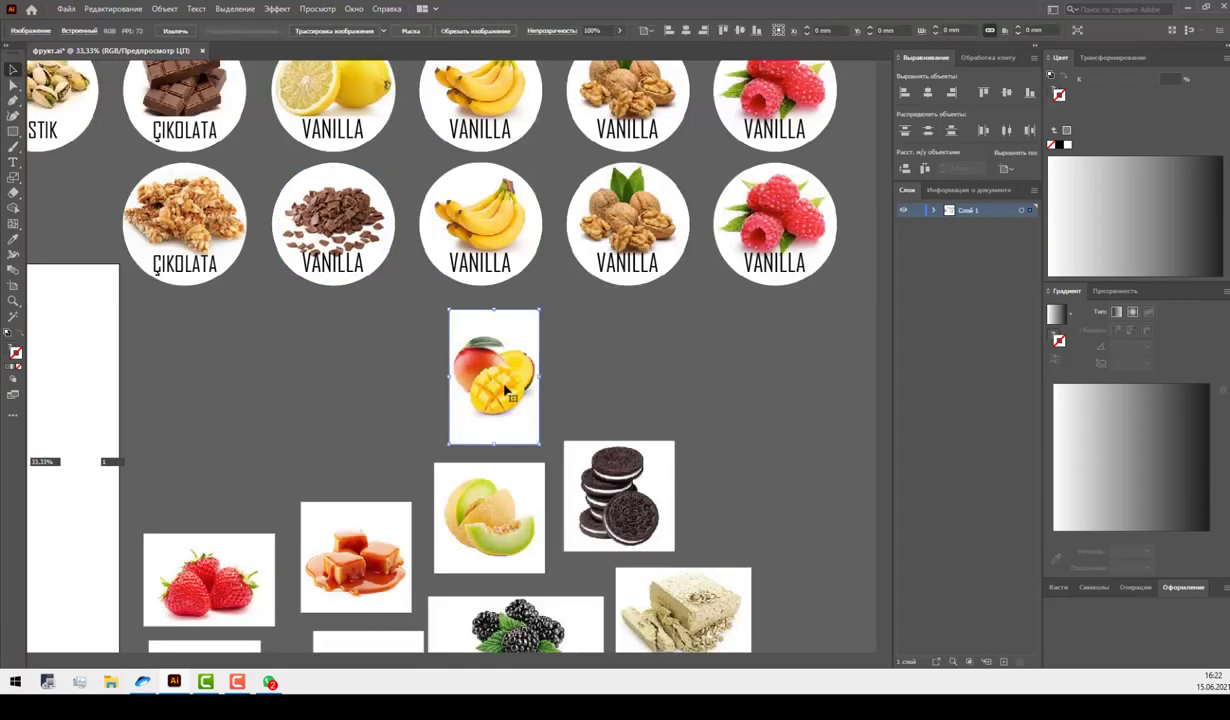
Put the mango photo into the lower row's banana circle in place of the banana.
left_click_drag(485, 375, 489, 238)
right_click(489, 238)
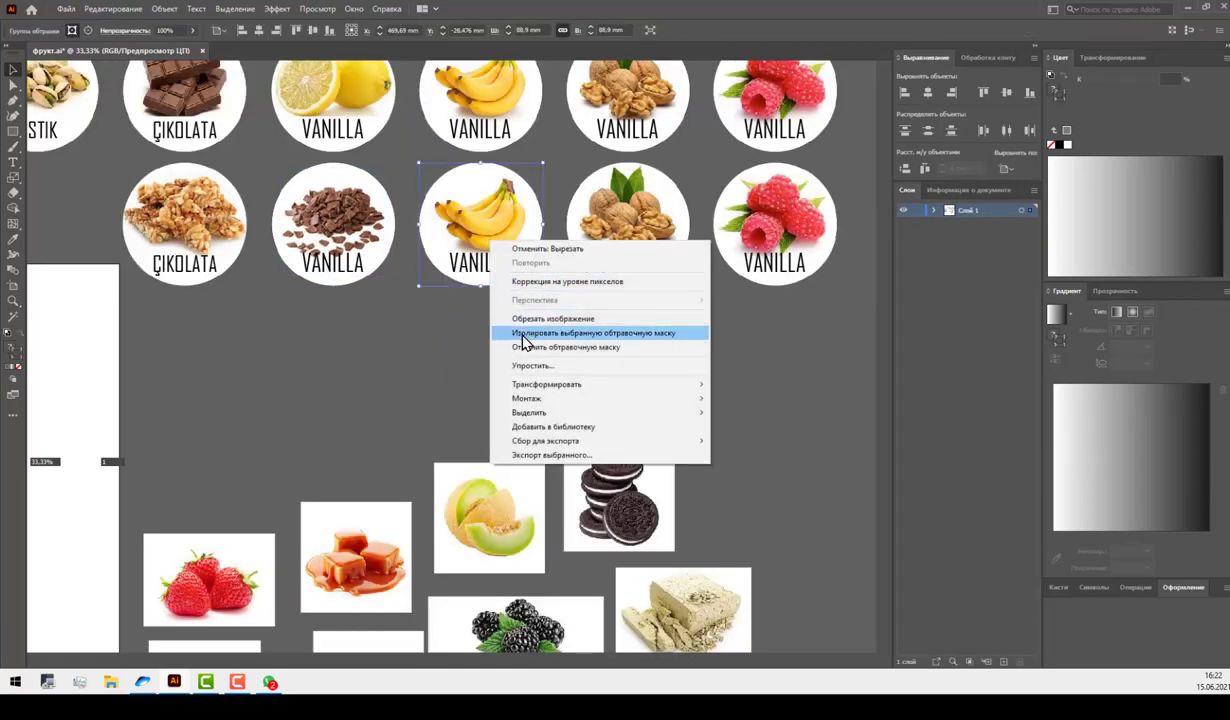
left_click(525, 325)
key("Delete")
key("ctrl+v")
mouse_move(467, 335)
left_mouse_down()
mouse_move(489, 202)
mouse_move(492, 228)
left_mouse_up()
double_click(568, 381)
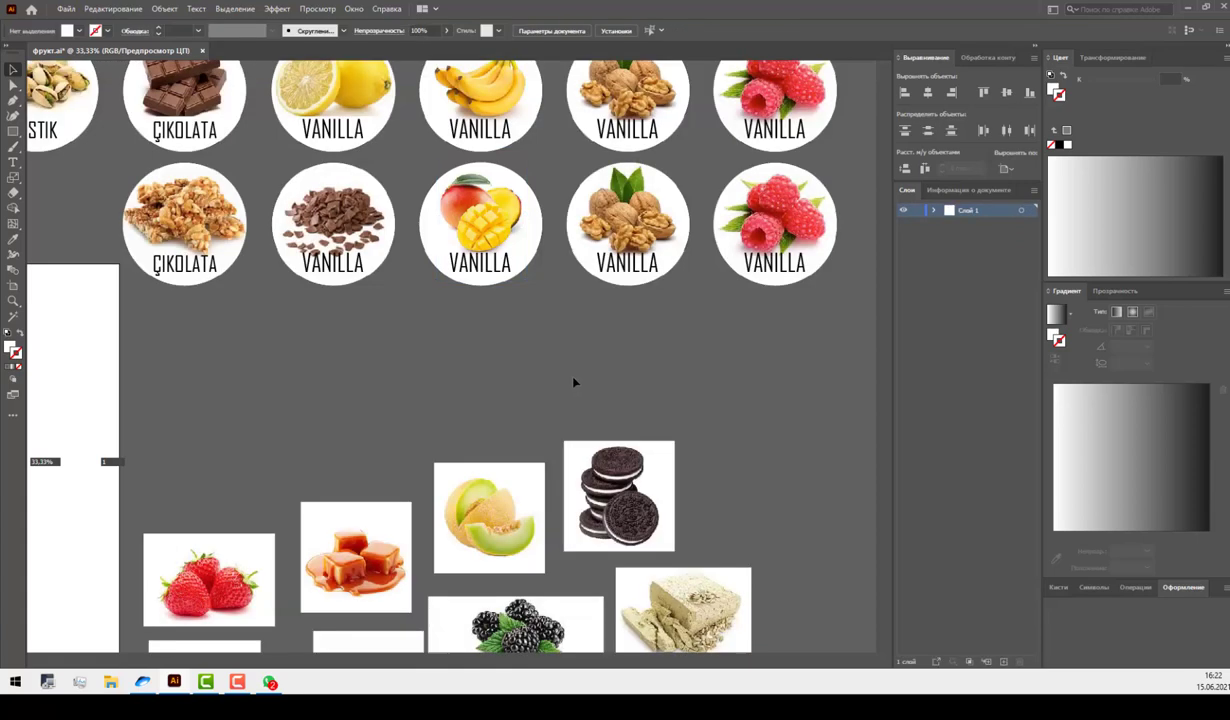
Replace the walnut photo in the lower row's fourth circle with the strawberries.
left_click_drag(224, 567, 371, 409)
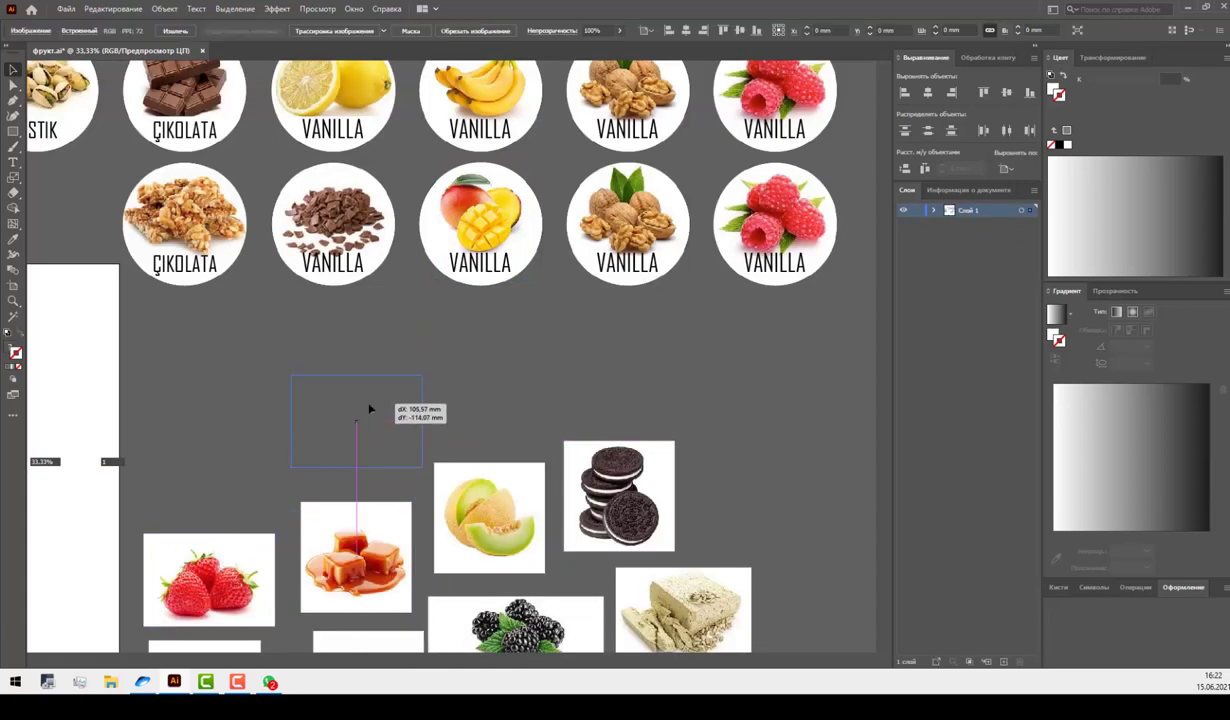
key("ctrl+x")
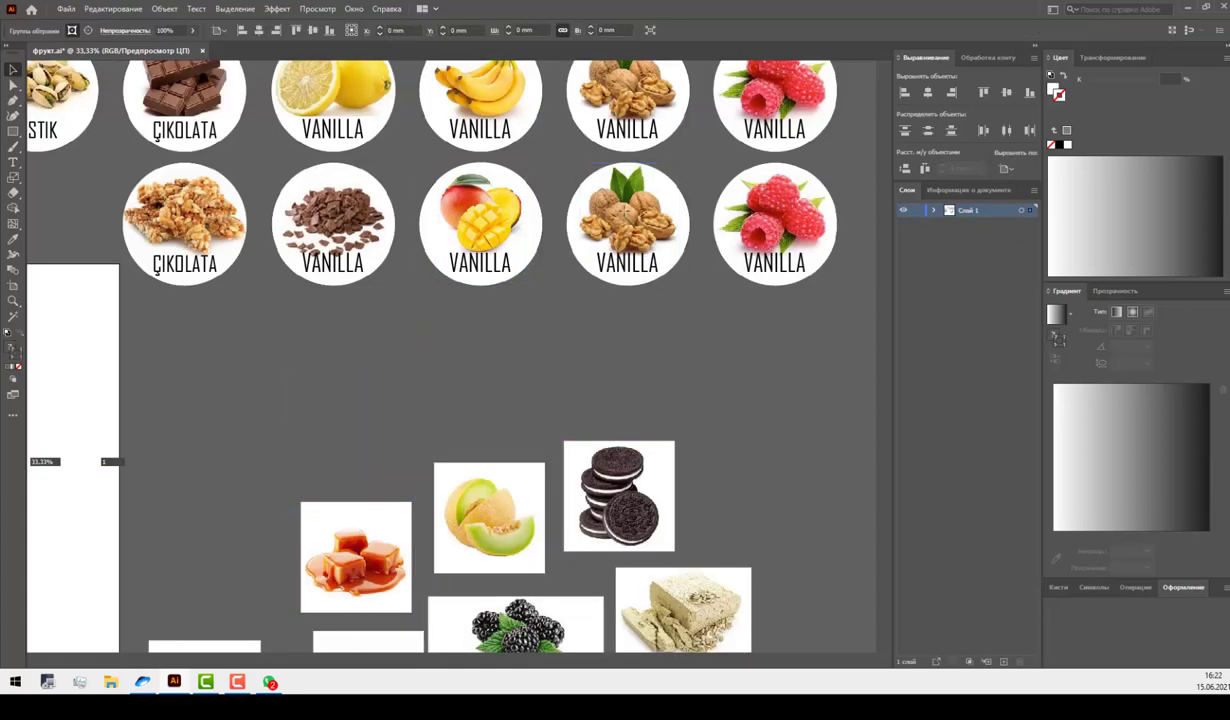
right_click(624, 212)
left_click(700, 304)
left_click(624, 220)
key("Delete")
key("ctrl+v")
mouse_move(491, 370)
left_mouse_down()
mouse_move(672, 229)
mouse_move(668, 213)
left_mouse_up()
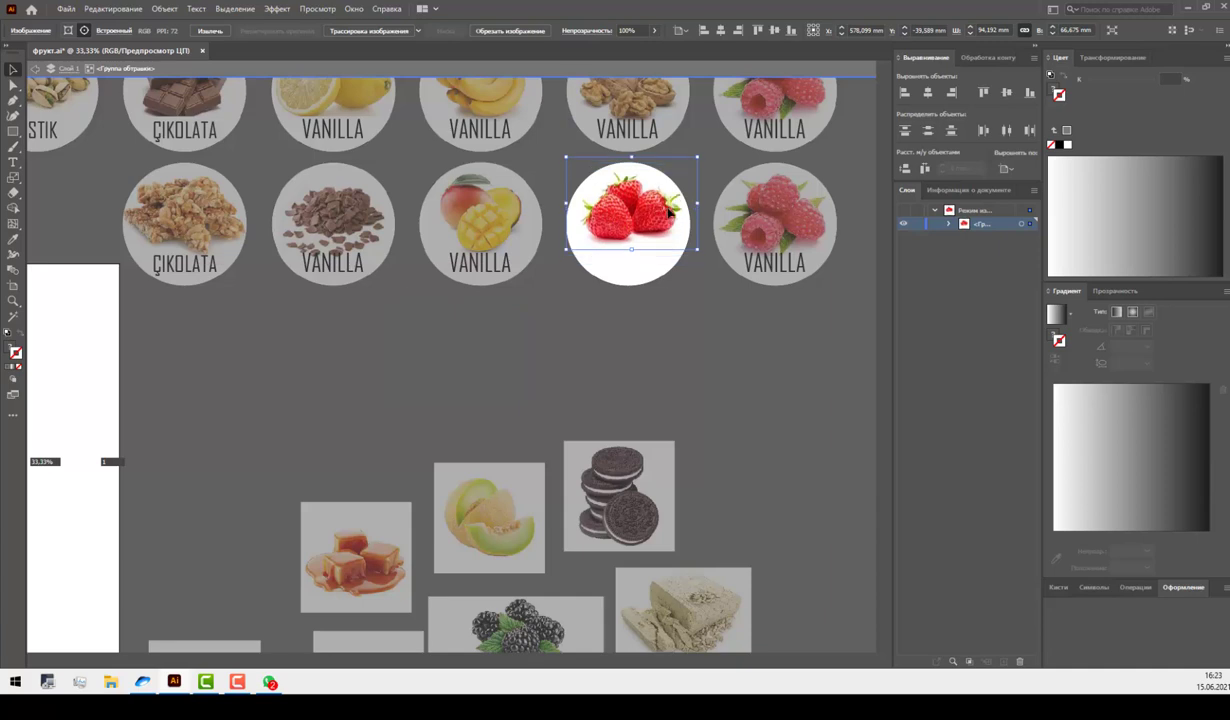
double_click(675, 322)
Cut the Oreo photo and open the lower row's raspberry circle clipping mask.
left_click_drag(651, 438, 702, 337)
key("ctrl+x")
left_click(775, 224)
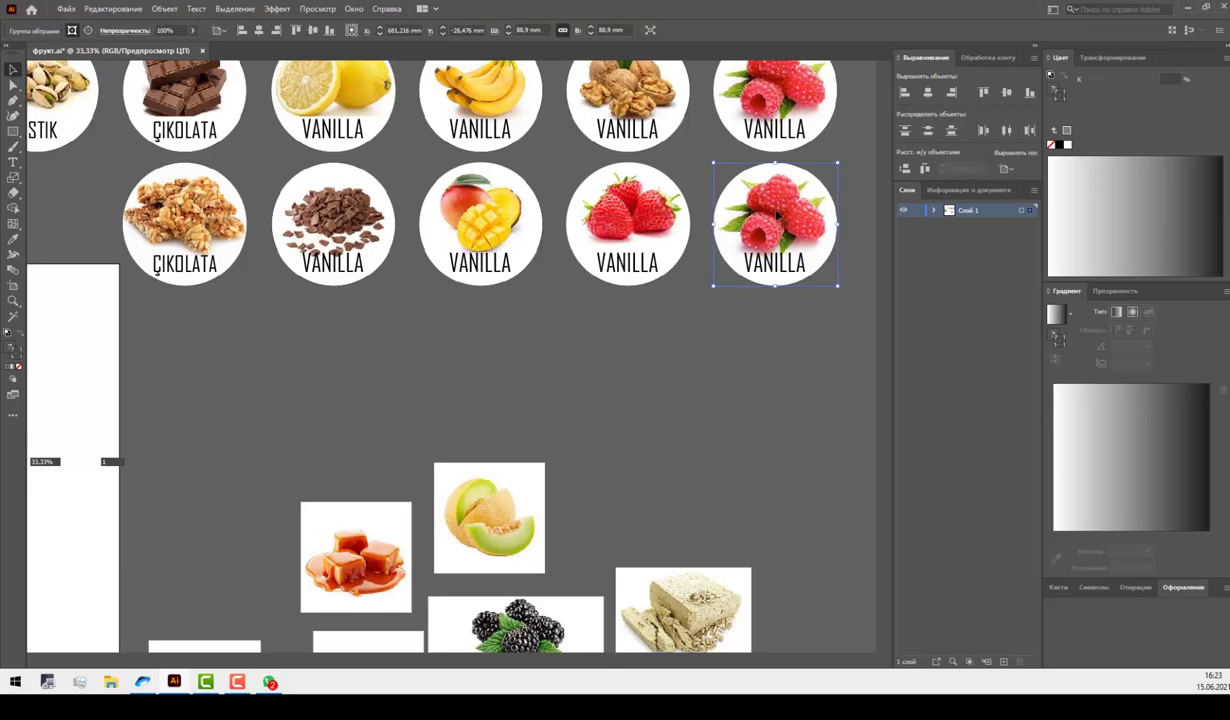
right_click(745, 201)
left_click(805, 297)
Replace the raspberry with the Oreo photo, sized to fit the last lower-row circle.
left_click(775, 215)
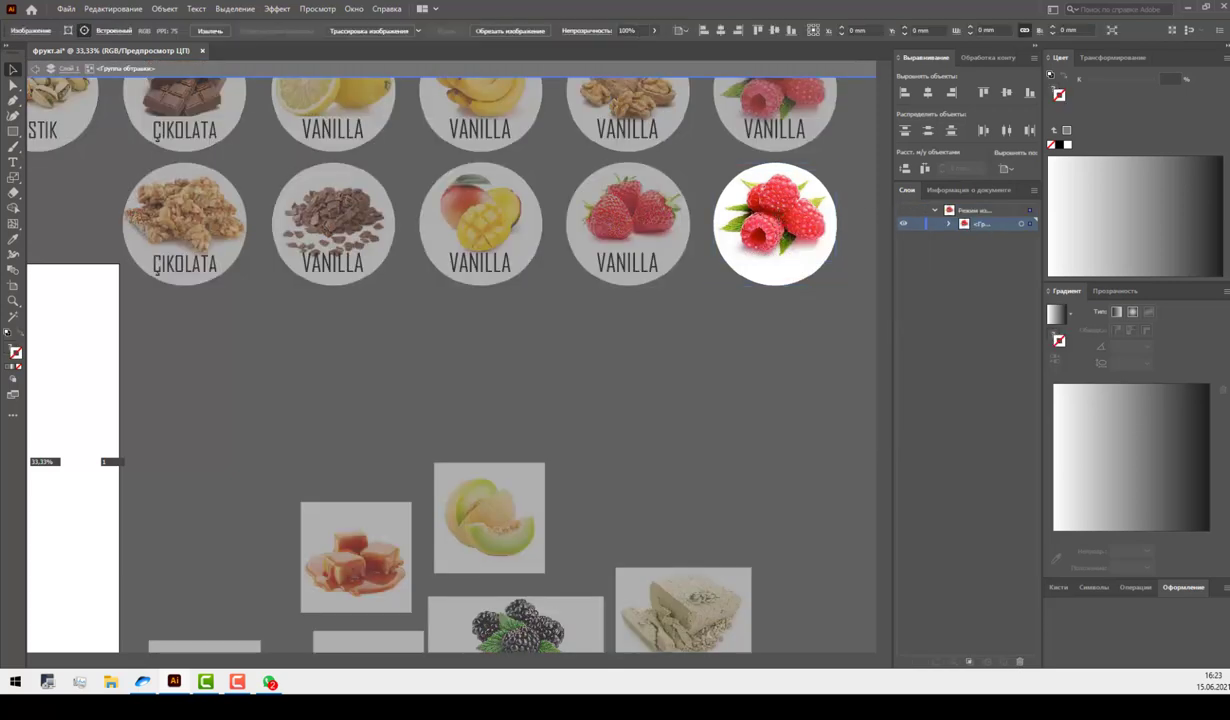
key("Delete")
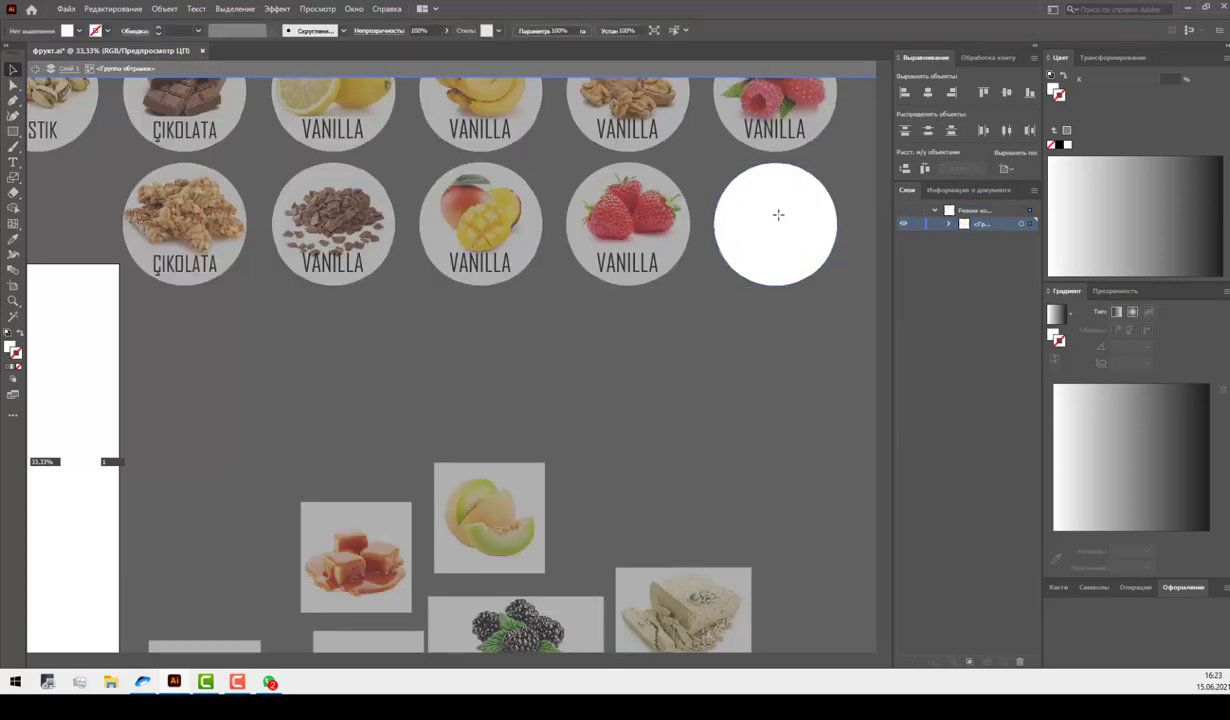
key("ctrl+v")
left_click_drag(460, 395, 788, 258)
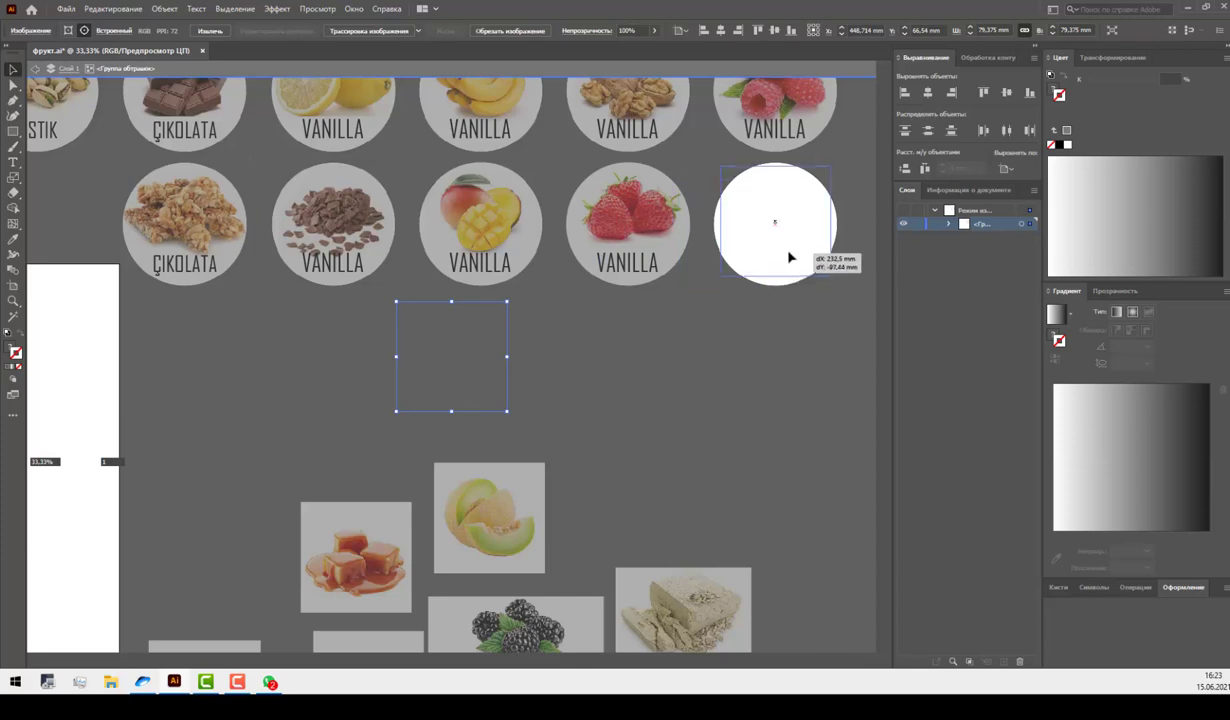
left_click_drag(788, 258, 780, 266)
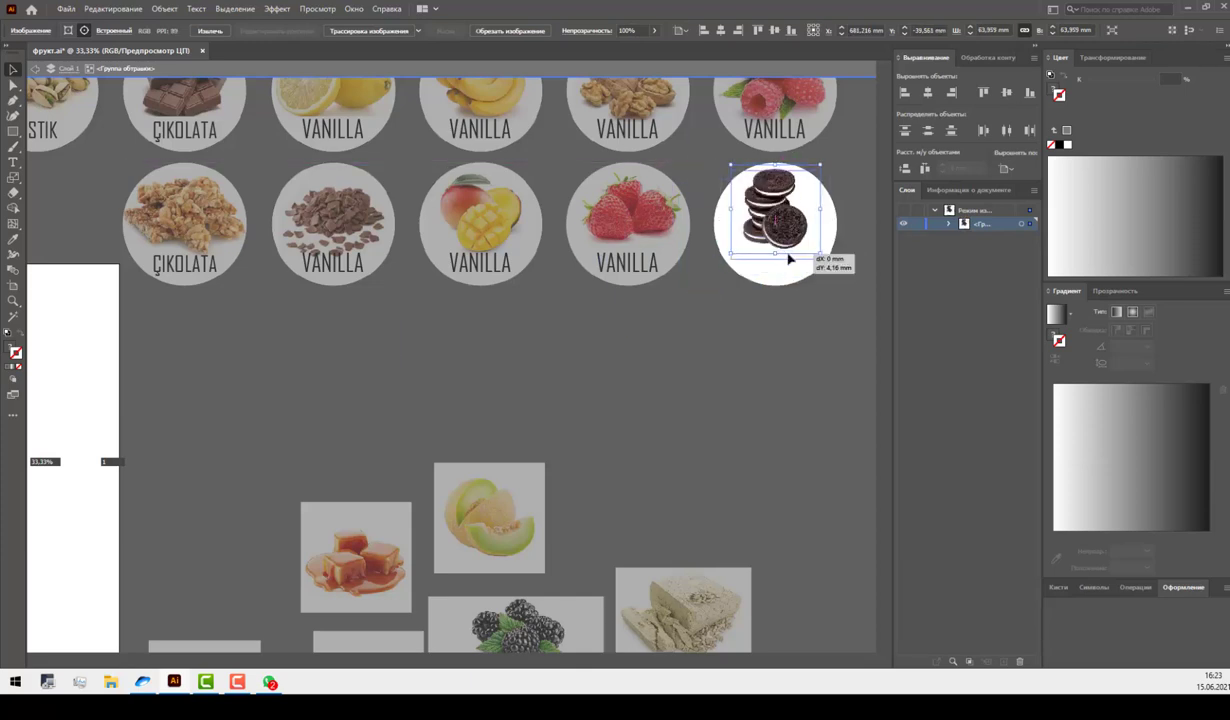
left_click_drag(780, 266, 778, 276)
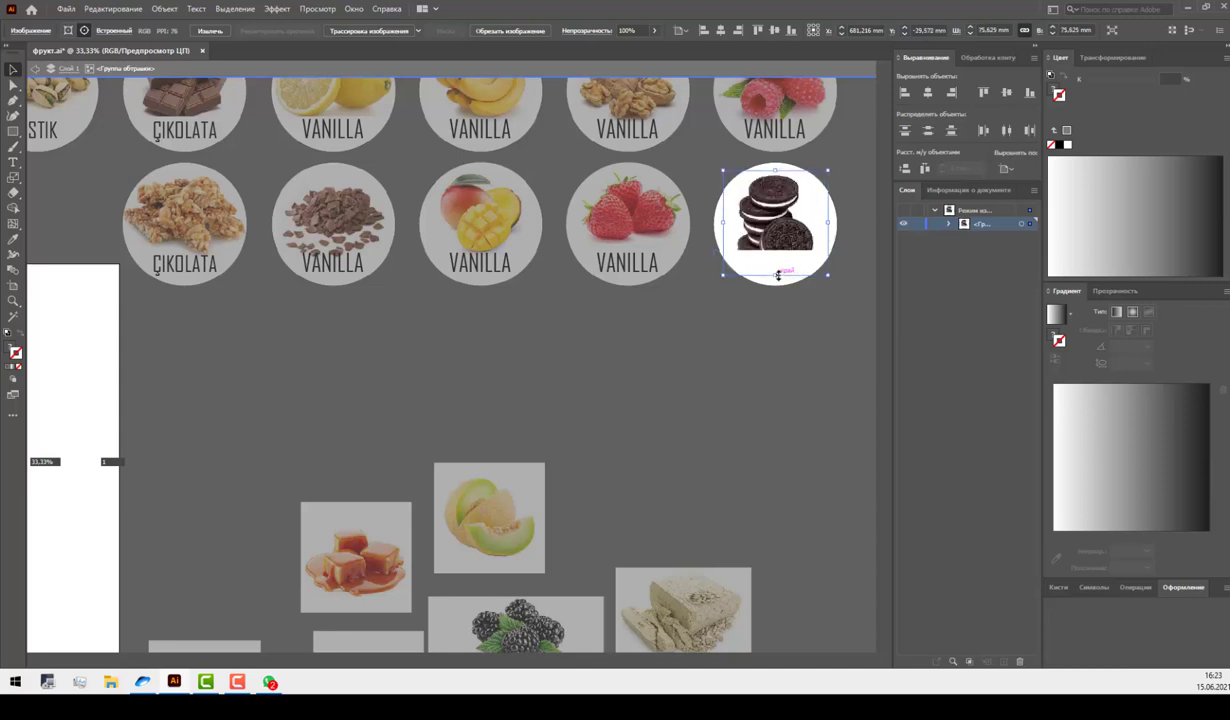
left_click_drag(779, 277, 776, 256)
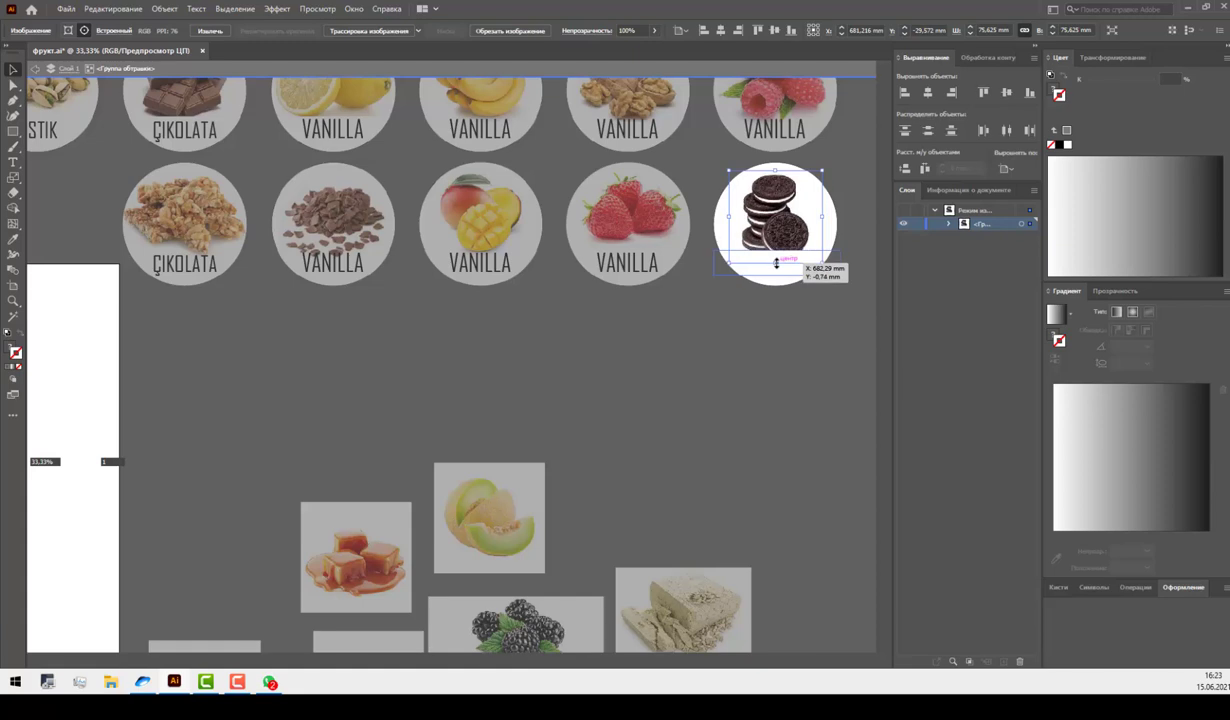
double_click(792, 387)
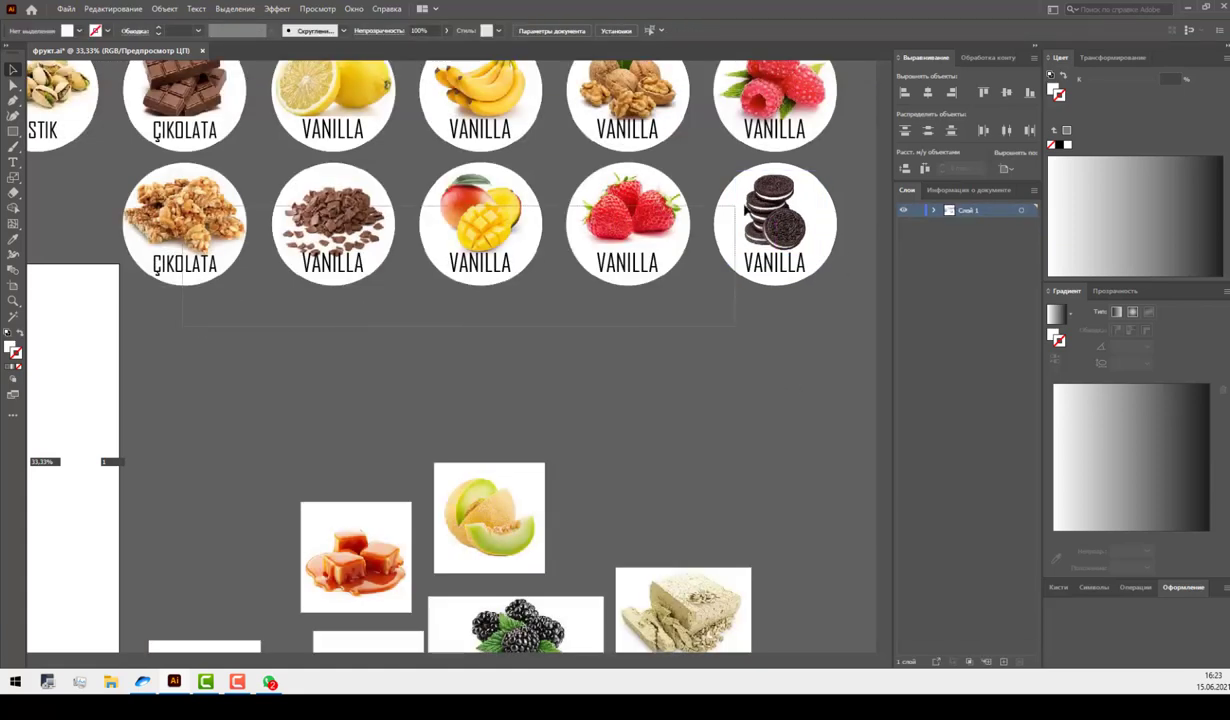
Shrink the walnut-bar photo slightly inside its second-row circle.
left_click(177, 226)
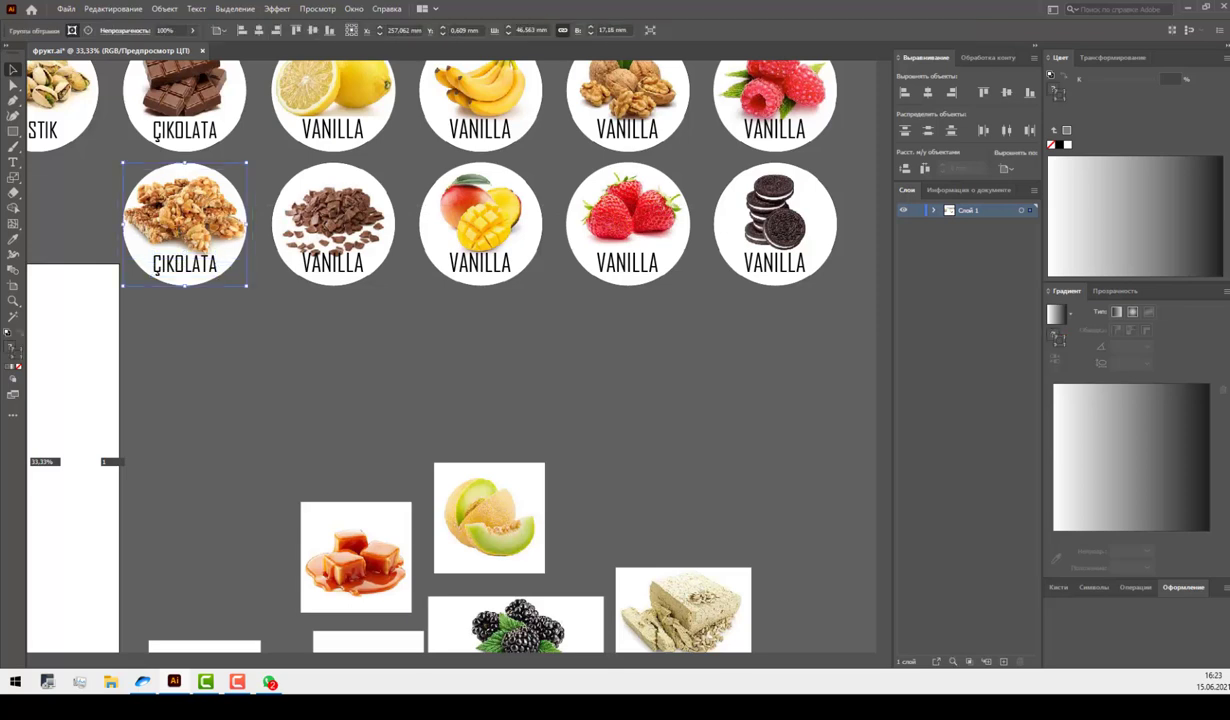
right_click(179, 227)
left_click(213, 320)
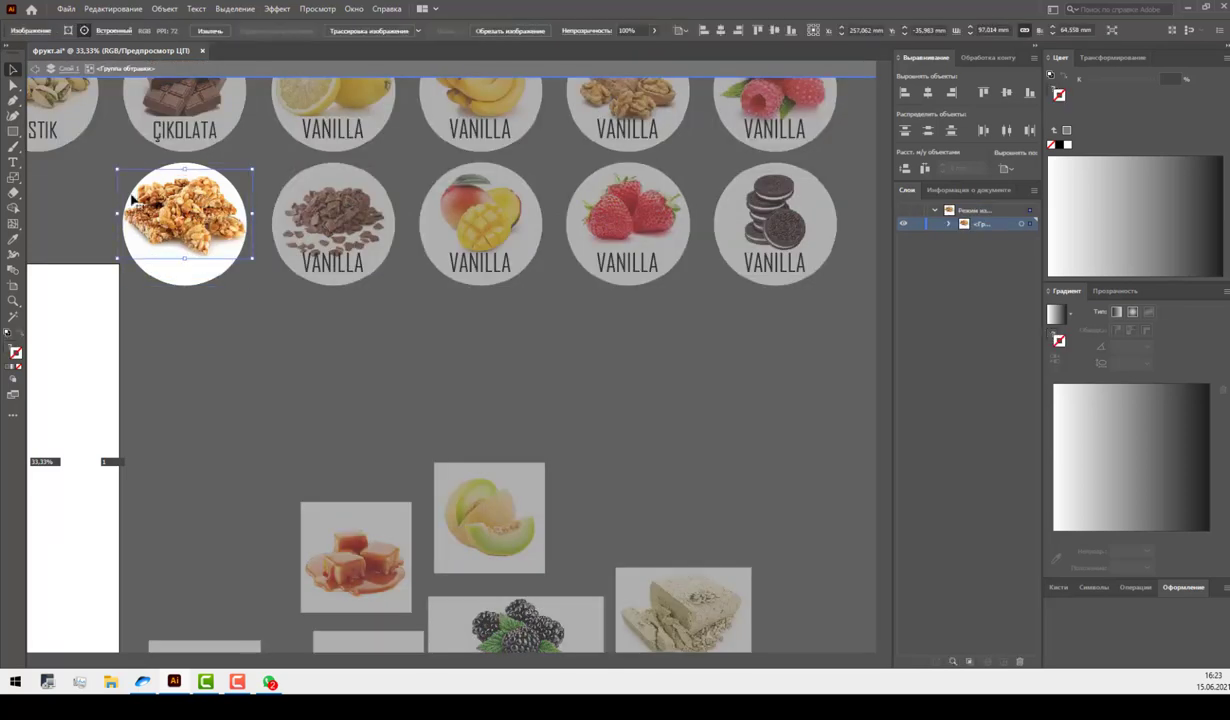
left_click_drag(119, 212, 125, 213)
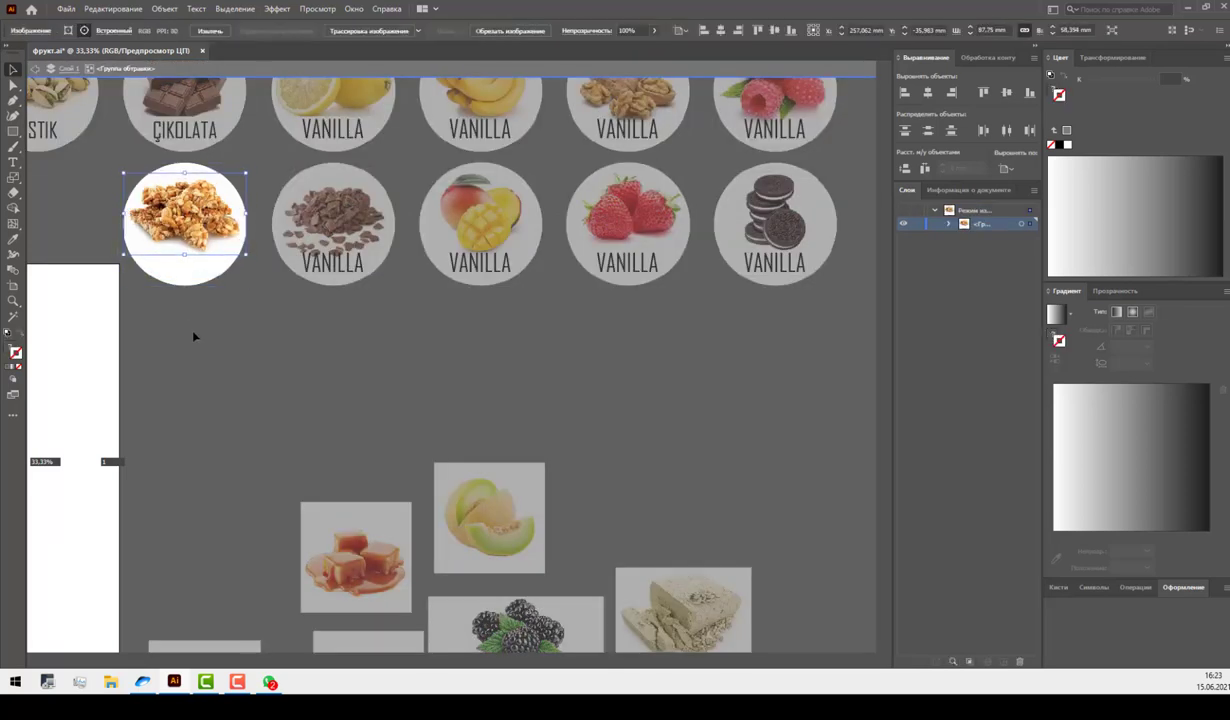
double_click(194, 337)
Alt-drag the second row of circles down to duplicate it as a new row.
left_click(545, 210)
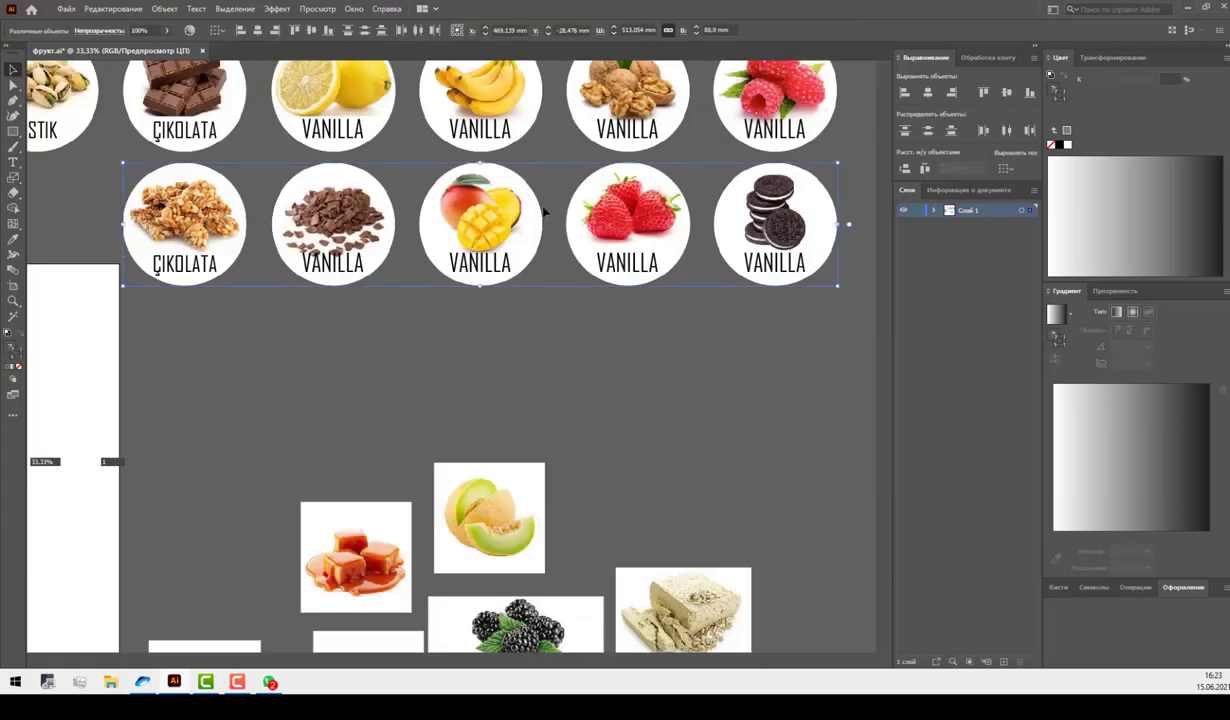
left_click_drag(489, 209, 489, 343)
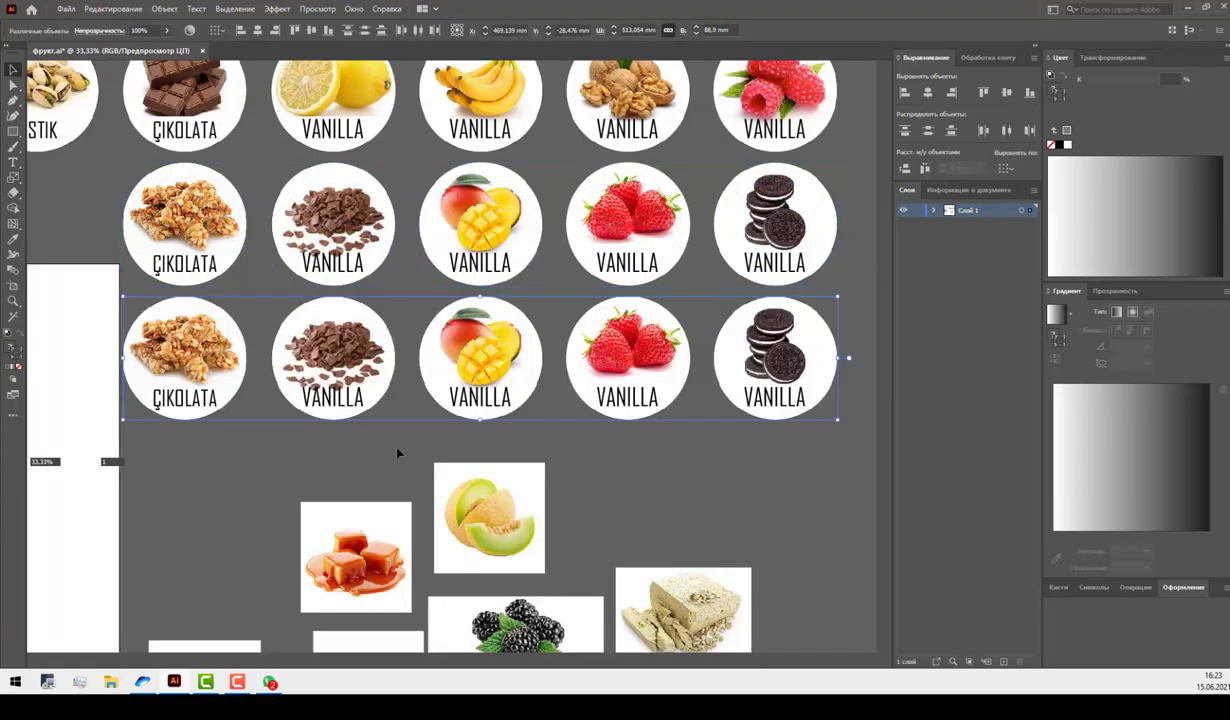
left_click_drag(402, 414, 476, 320)
Replace the walnut photo in the first new circle with the caramel photo.
left_click(282, 188)
right_click(287, 184)
left_click(397, 428)
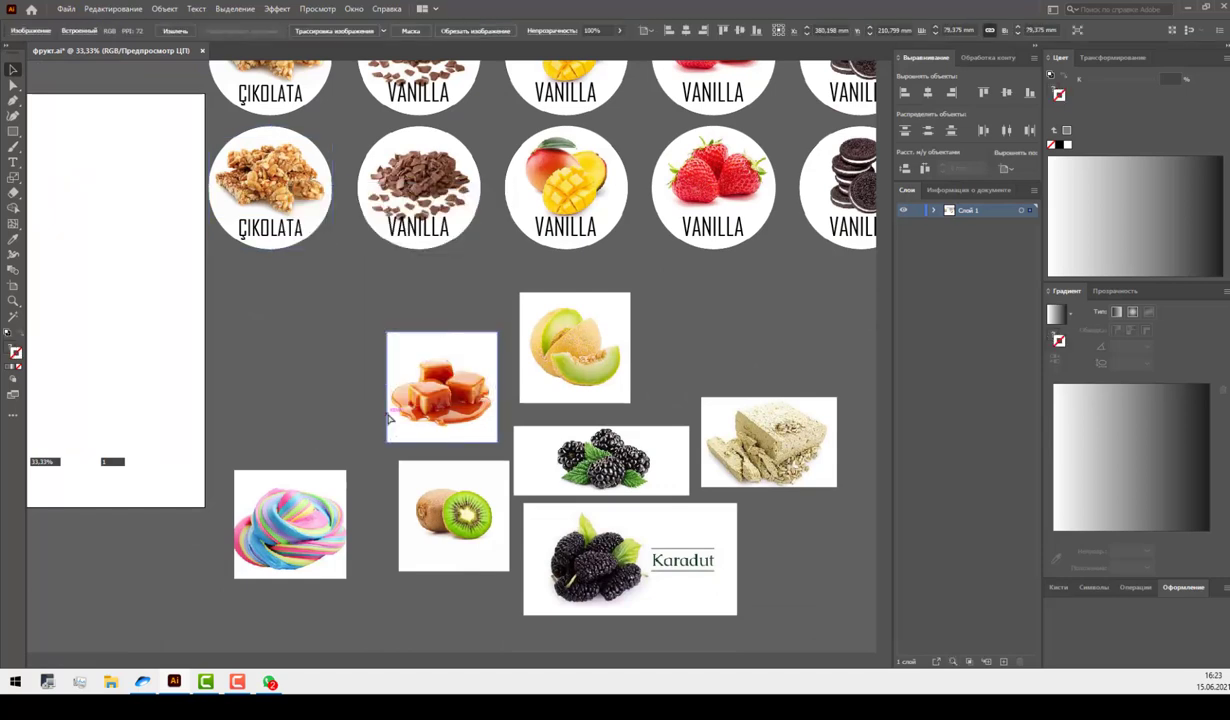
key("ctrl+x")
left_click(260, 195)
right_click(270, 198)
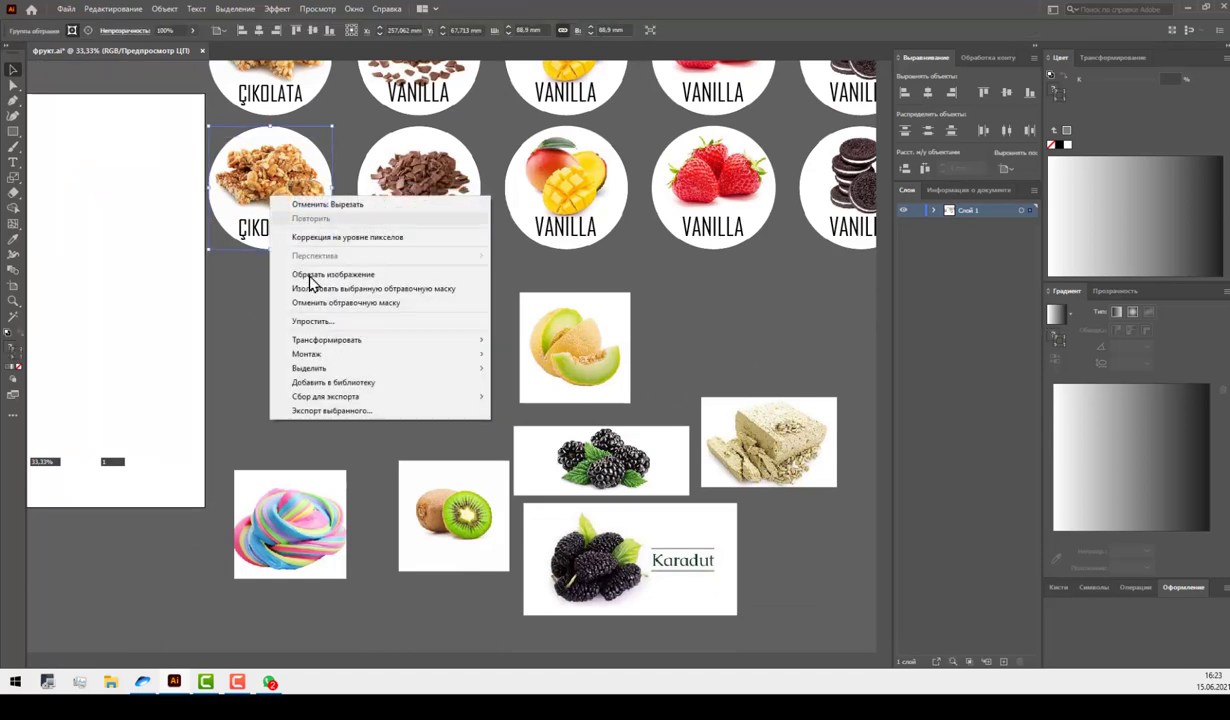
left_click(315, 288)
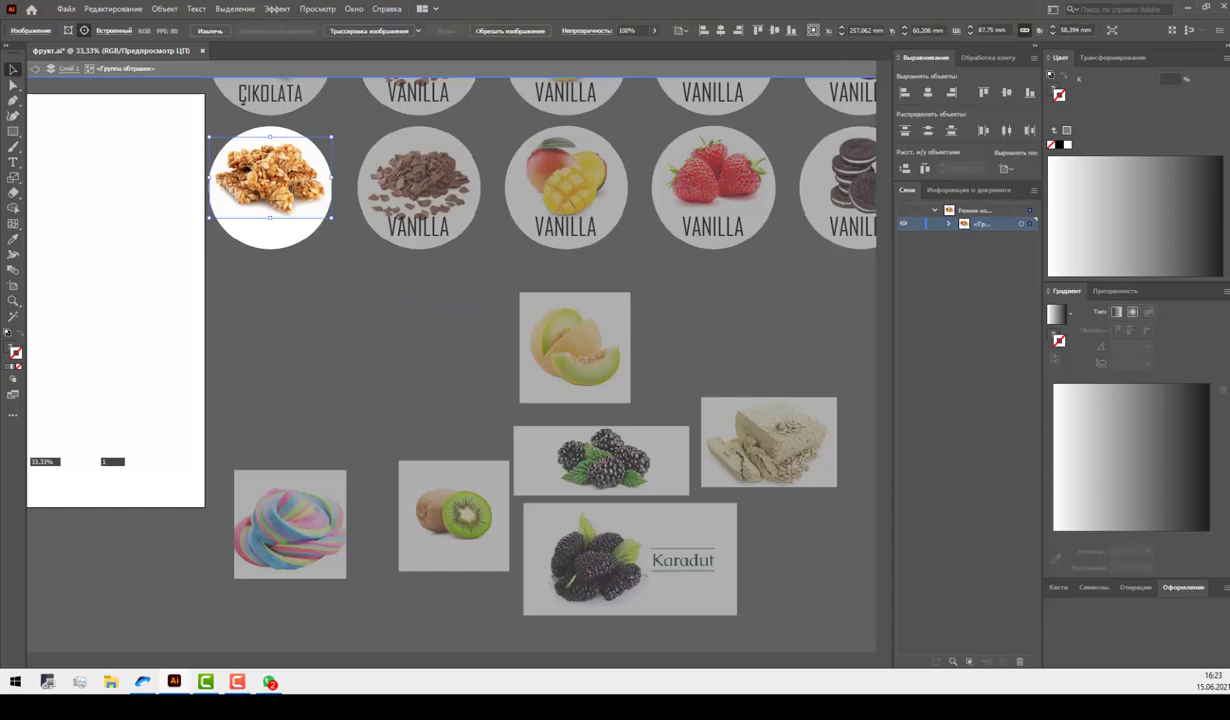
key("Delete")
key("ctrl+v")
mouse_move(455, 327)
left_mouse_down()
mouse_move(278, 184)
mouse_move(289, 191)
left_mouse_up()
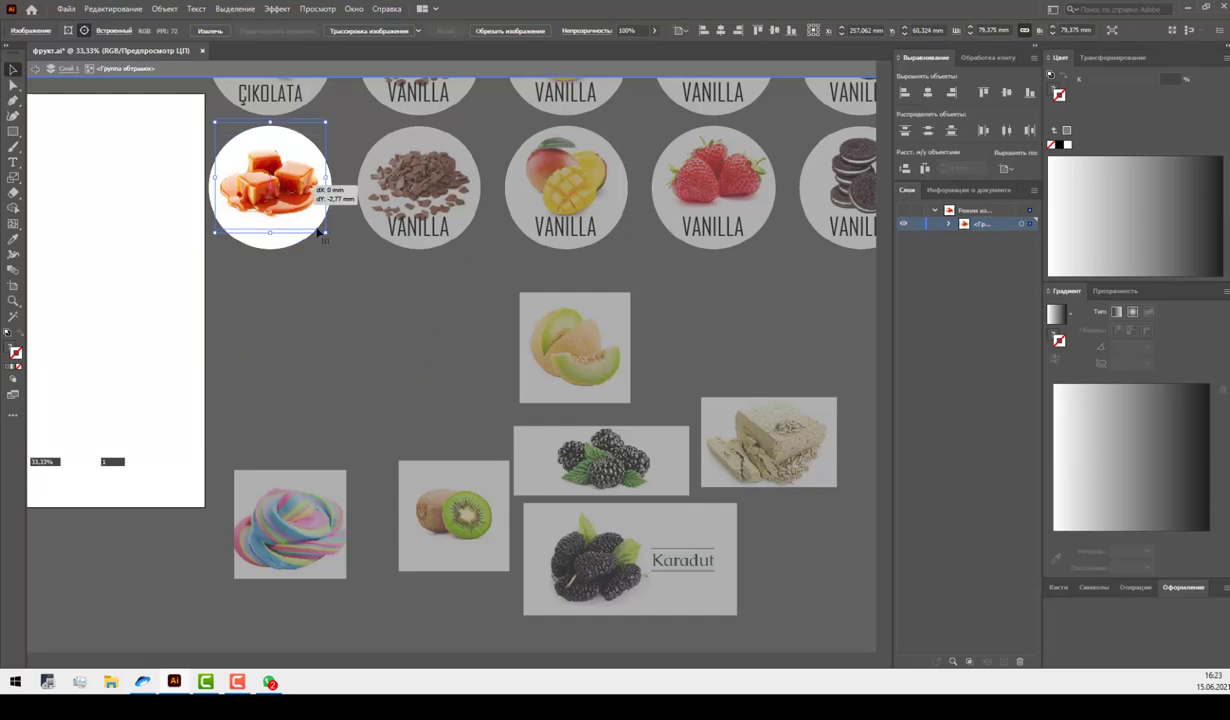
left_click(431, 305)
mouse_move(431, 305)
left_mouse_down()
mouse_move(324, 321)
mouse_move(342, 345)
left_mouse_up()
double_click(342, 345)
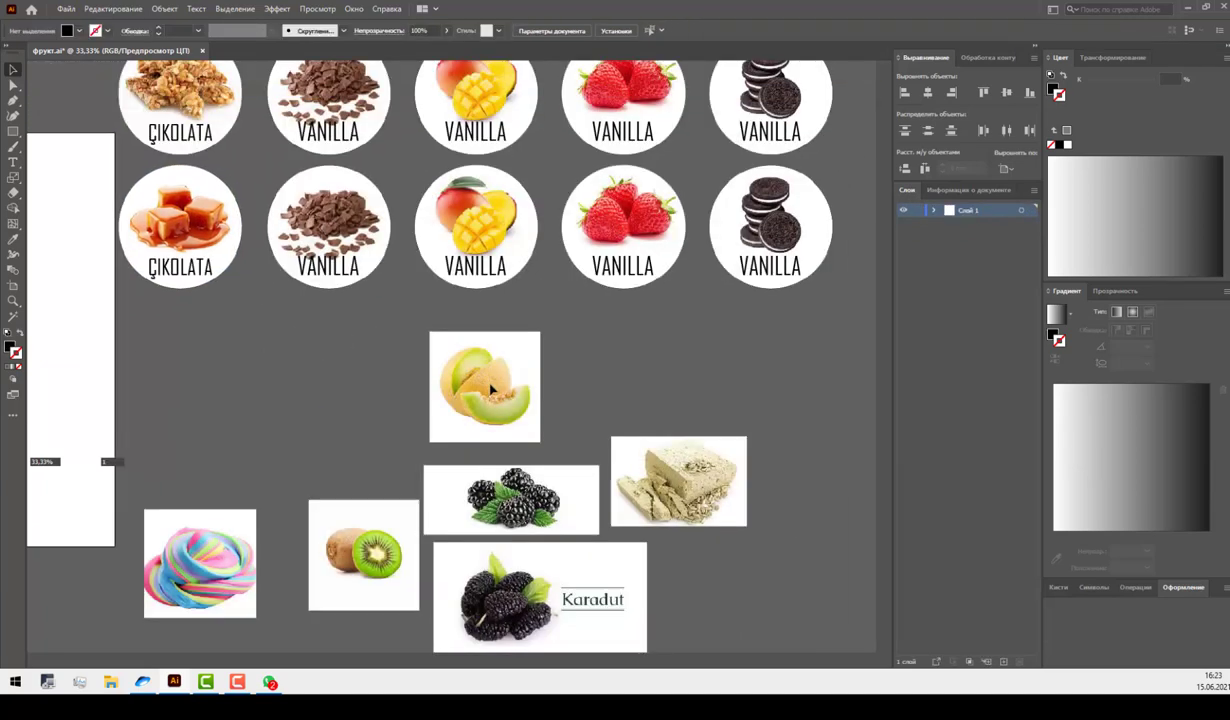
Replace the chocolate photo in the second new circle with the melon photo.
left_click(492, 392)
key("Delete")
right_click(333, 197)
left_click(360, 272)
left_click(333, 215)
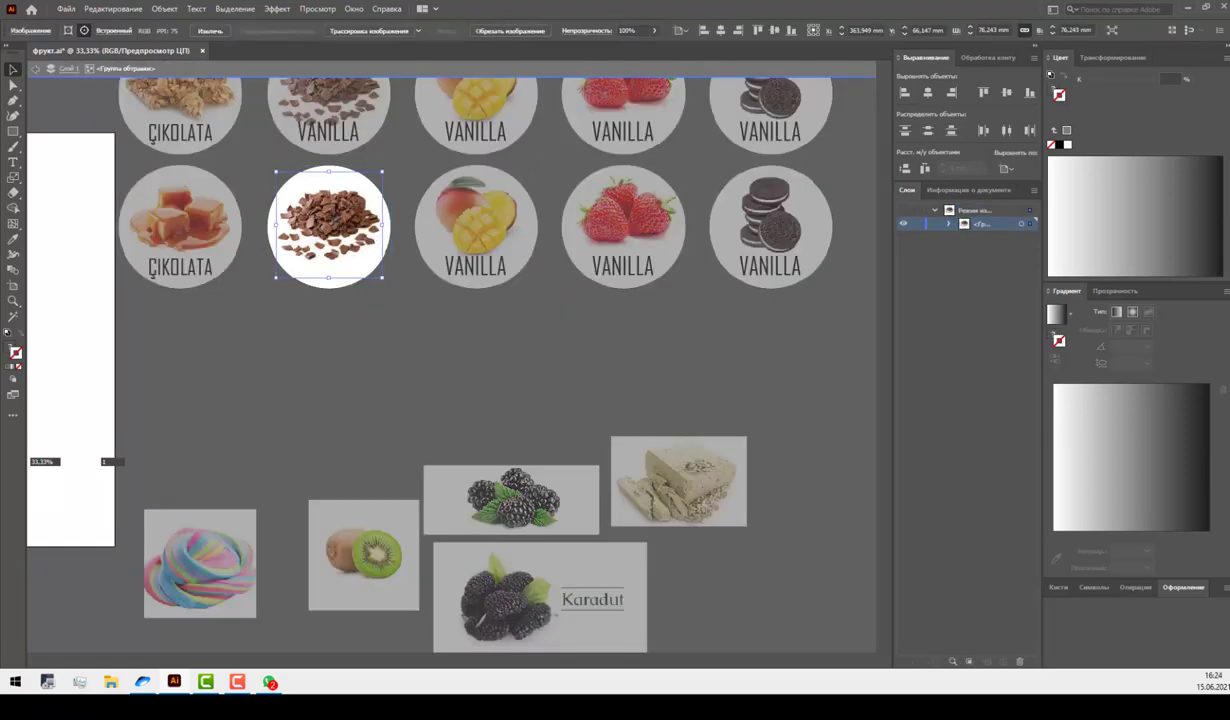
key("Delete")
key("ctrl+v")
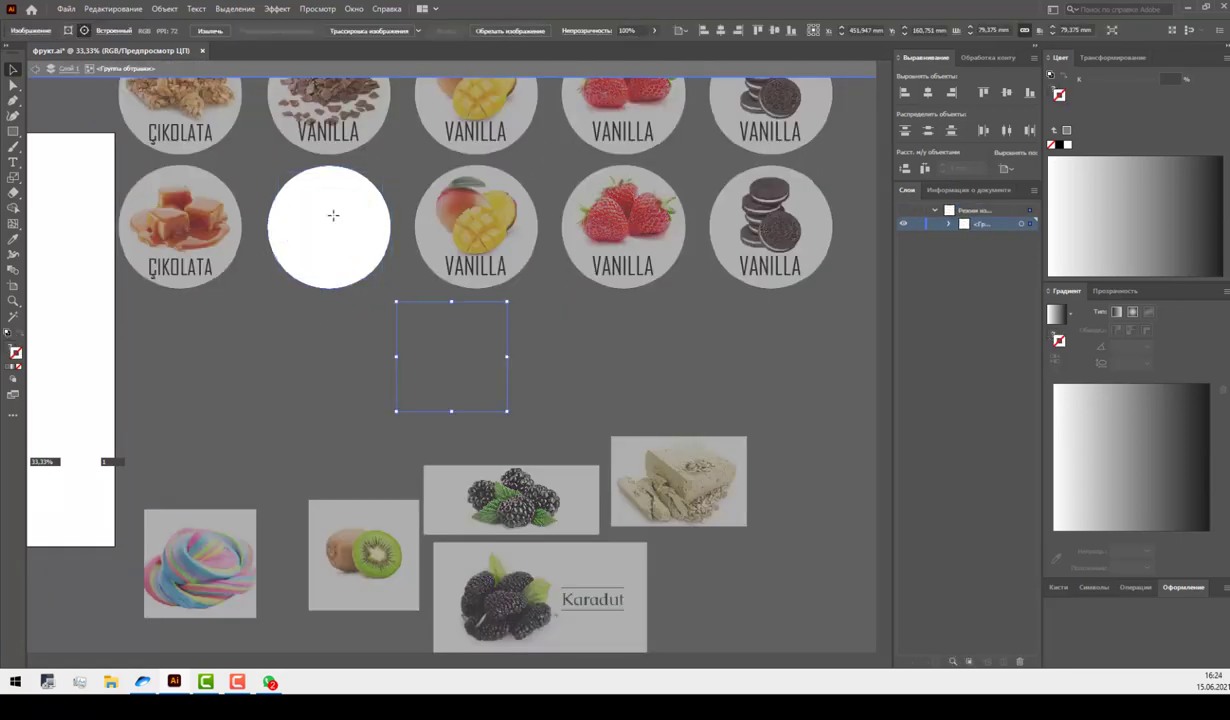
left_click_drag(474, 410, 351, 274)
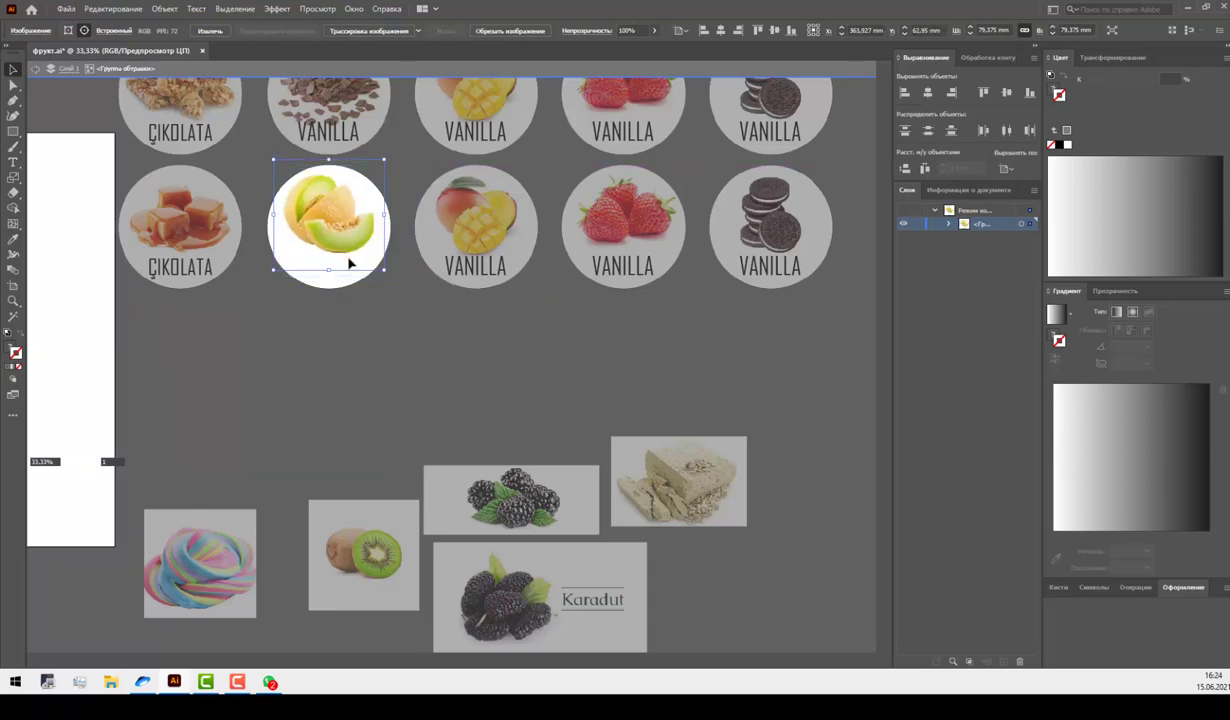
double_click(382, 327)
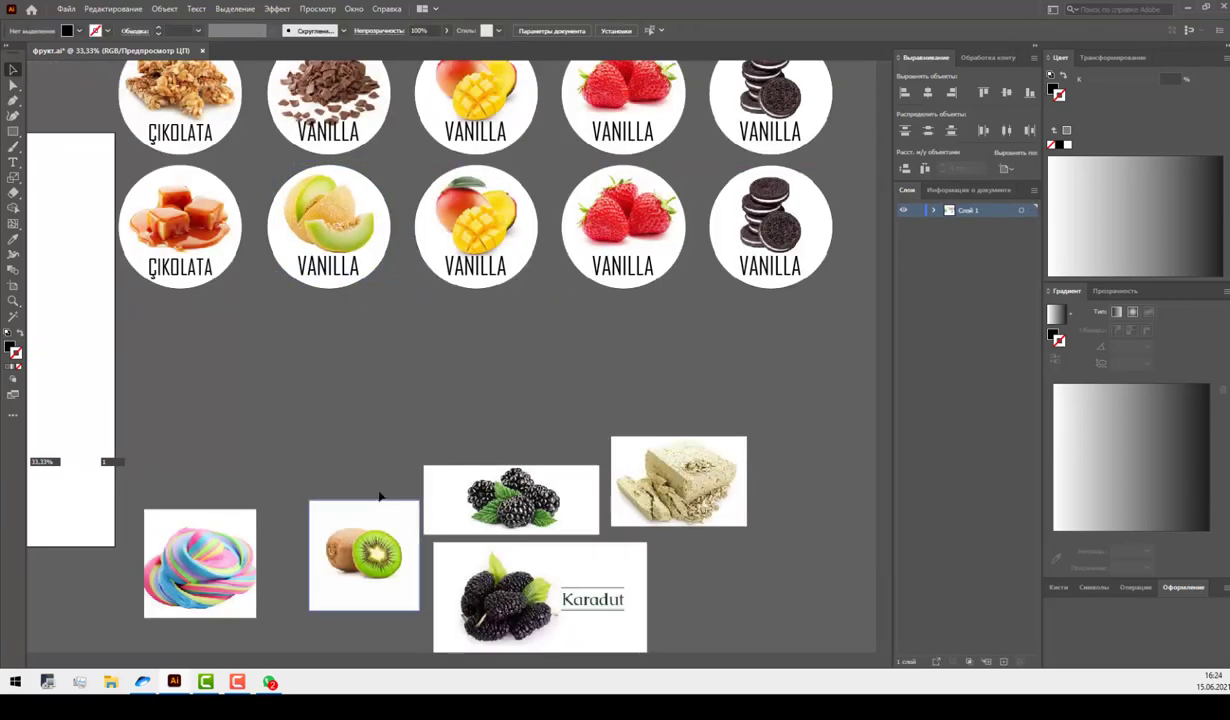
Replace the mango photo in the third new circle with the kiwi photo.
left_click_drag(370, 500, 355, 340)
key("ctrl+x")
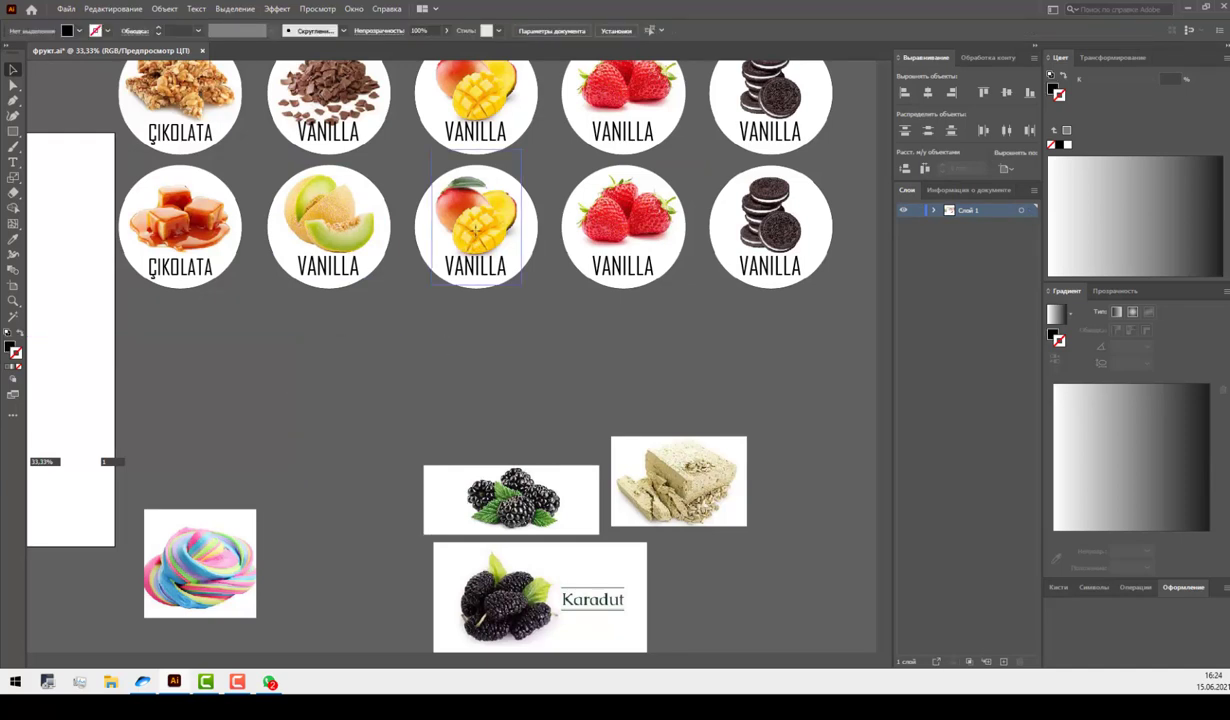
right_click(474, 232)
left_click(527, 324)
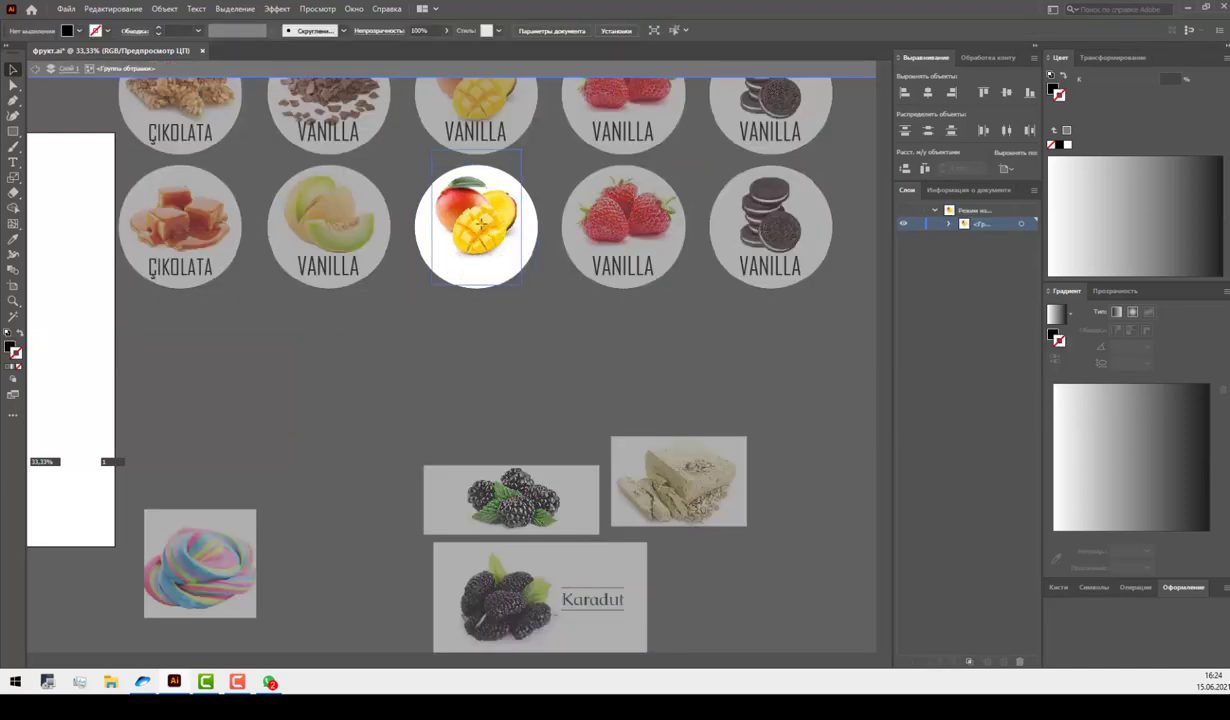
key("Delete")
key("ctrl+v")
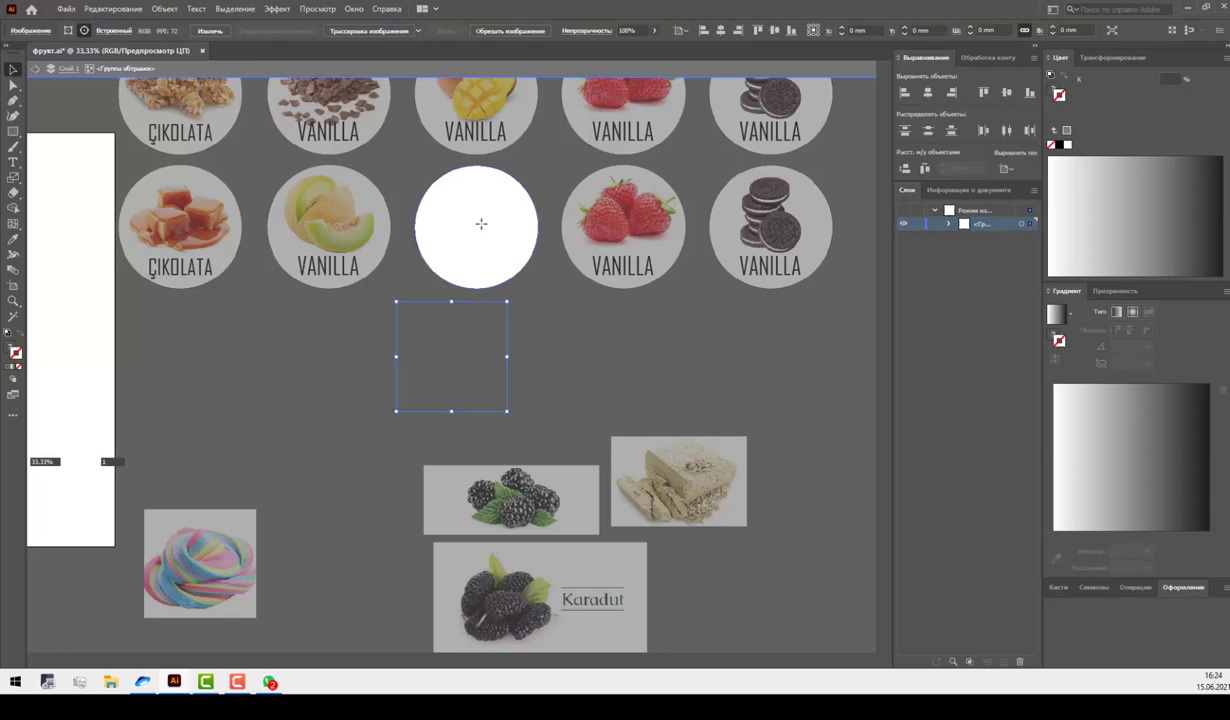
mouse_move(485, 312)
left_mouse_down()
mouse_move(503, 208)
mouse_move(527, 212)
left_mouse_up()
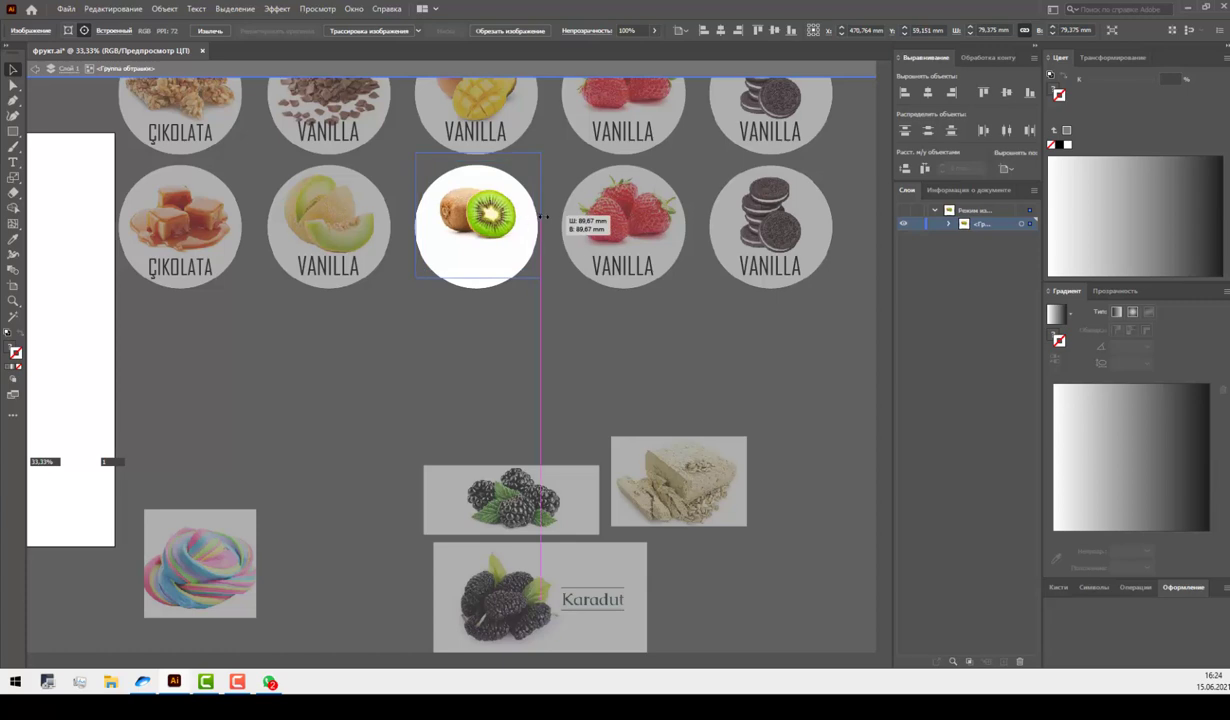
double_click(575, 354)
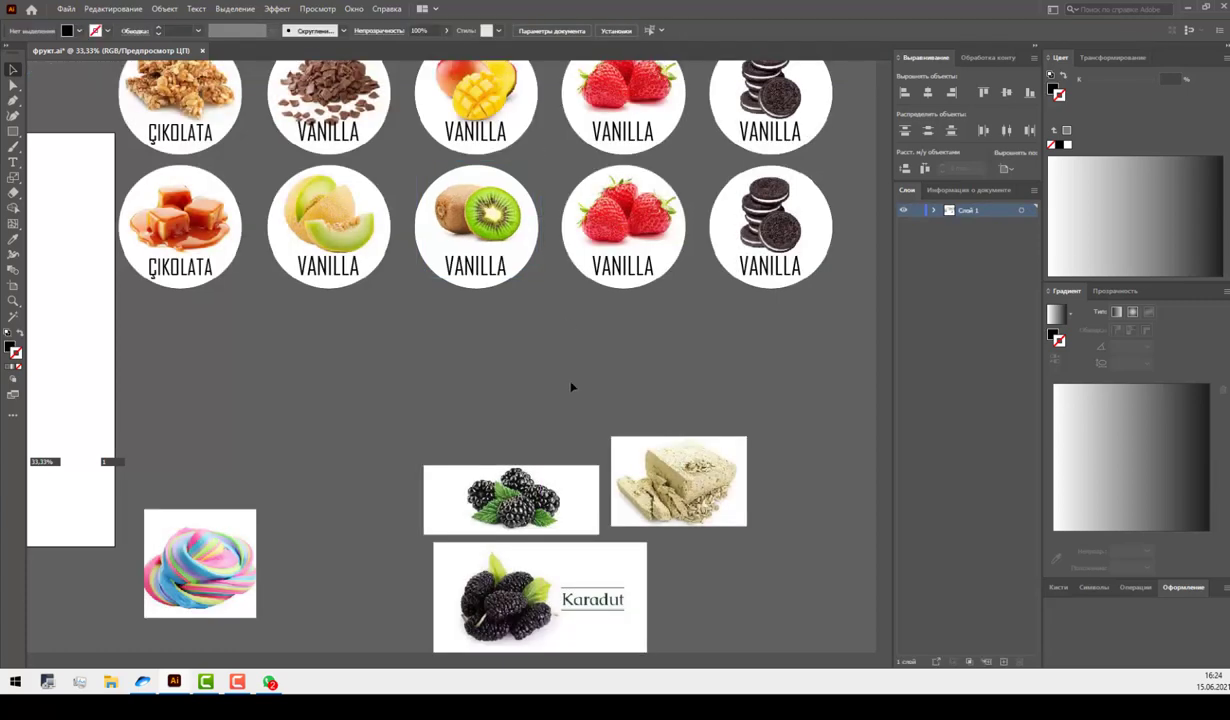
Swap the strawberry photo for the blackberry photo, enlarged and positioned to fill the circle.
left_click_drag(567, 516, 573, 432)
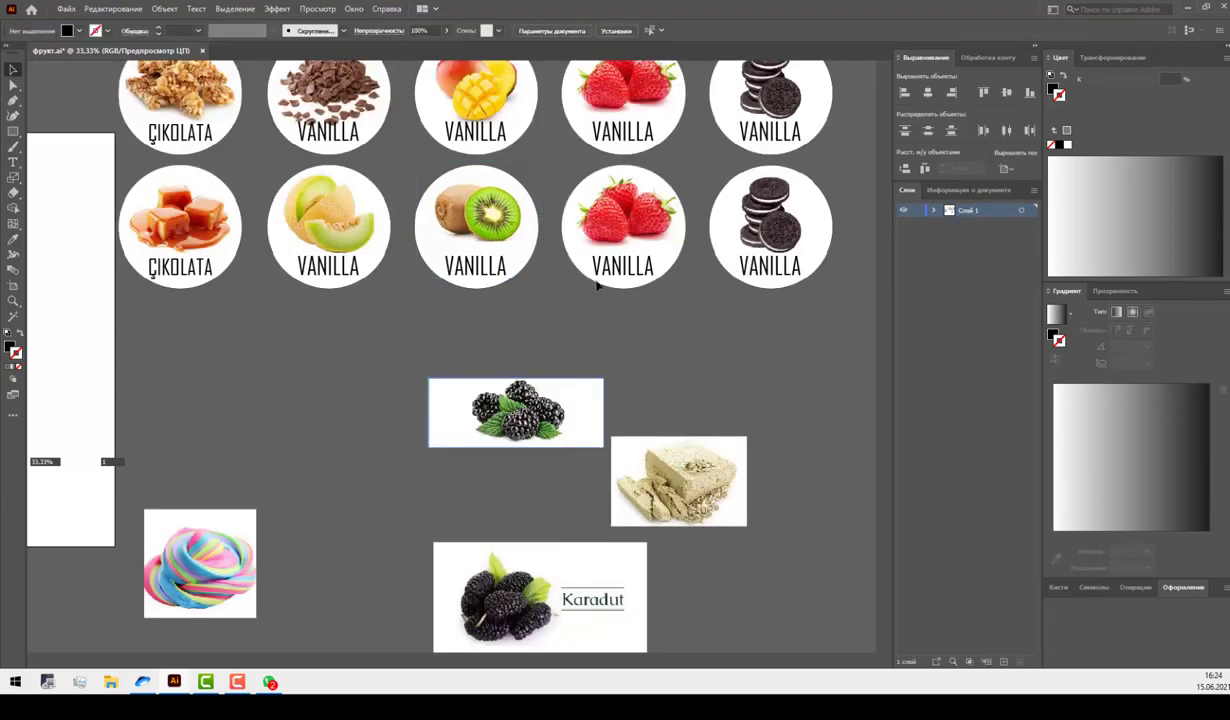
key("ctrl+x")
left_click(598, 218)
right_click(614, 224)
left_click(645, 314)
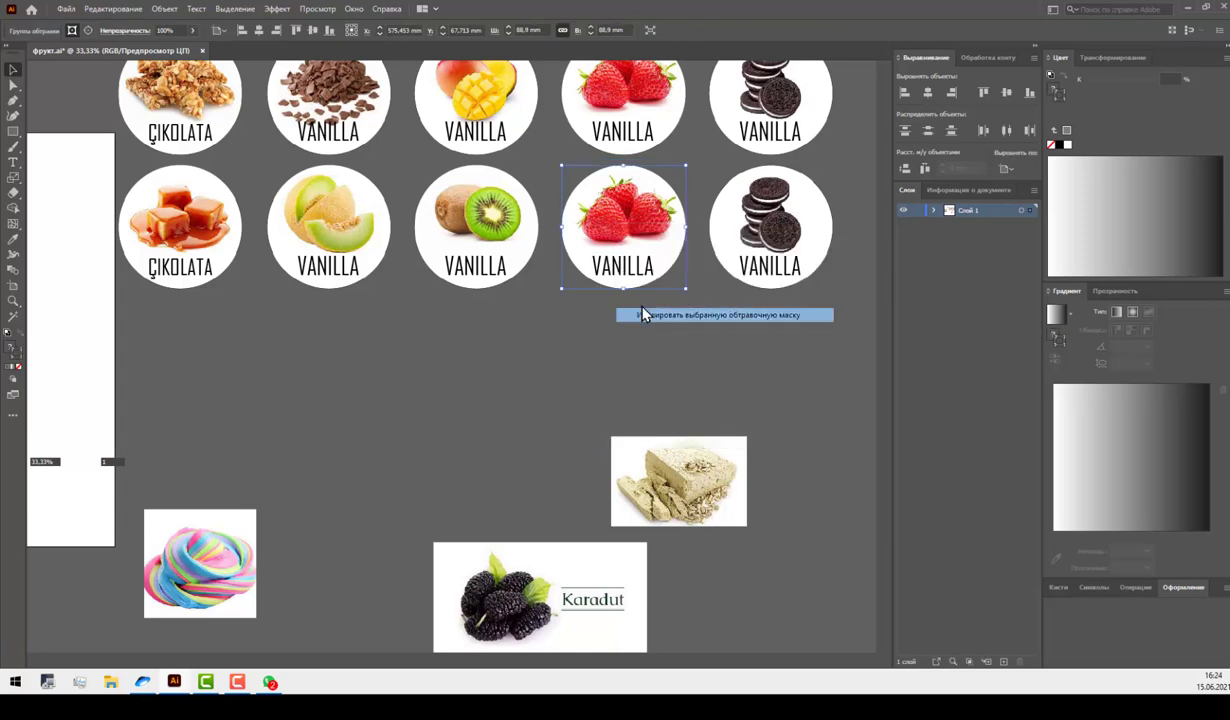
mouse_move(682, 215)
left_mouse_down()
mouse_move(506, 354)
mouse_move(688, 215)
left_mouse_up()
left_click_drag(541, 243, 533, 249)
left_click_drag(600, 225, 638, 224)
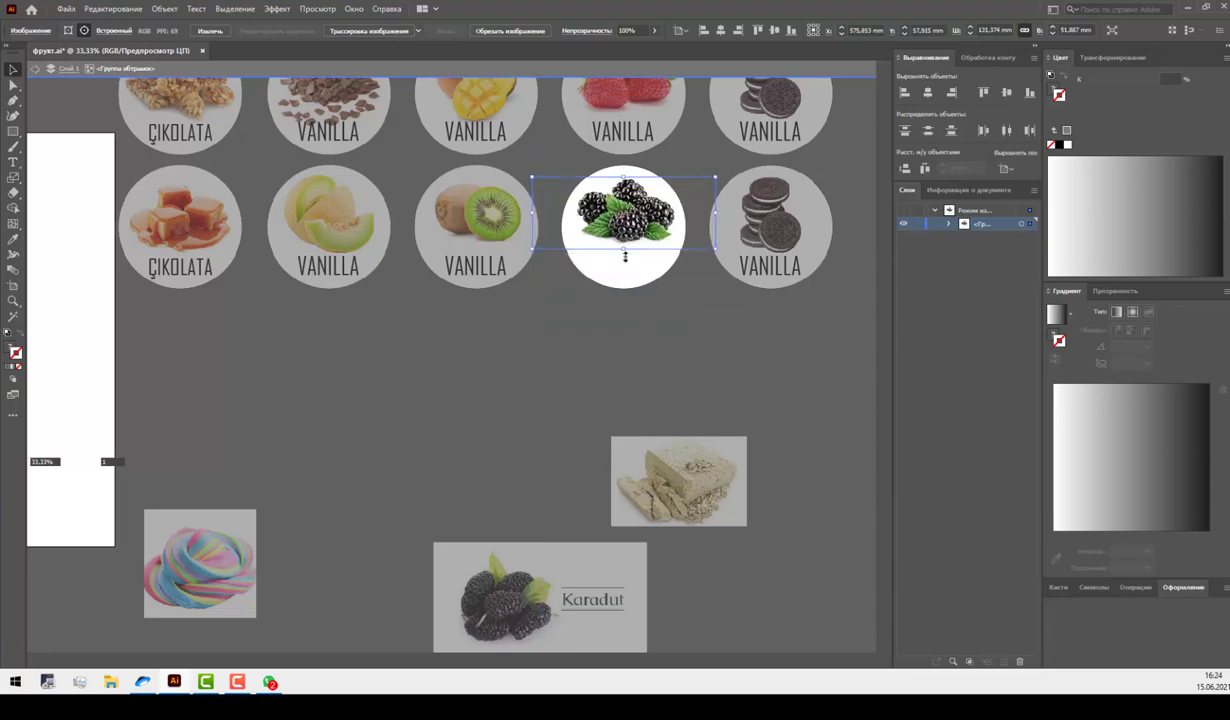
double_click(644, 326)
Replace the oreo photo with the halva photo, shrunk to fit the circle.
mouse_move(710, 449)
left_mouse_down()
mouse_move(697, 352)
mouse_move(770, 220)
left_mouse_up()
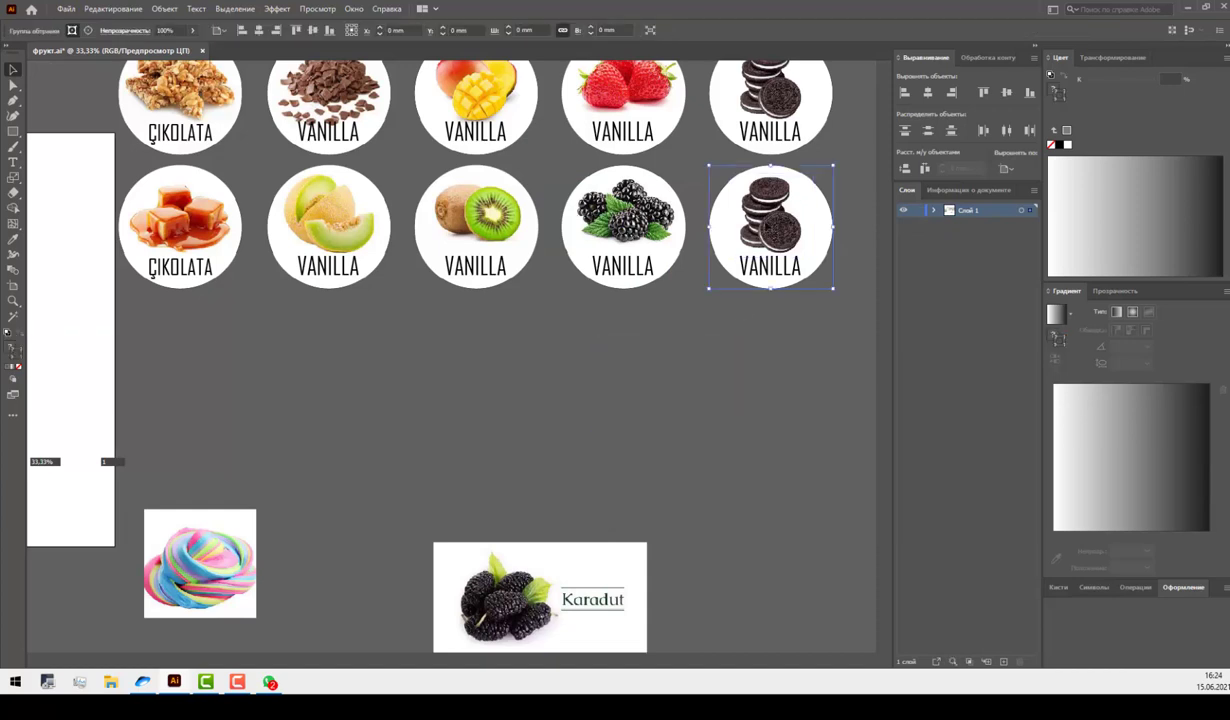
right_click(735, 212)
left_click(790, 313)
left_click(761, 215)
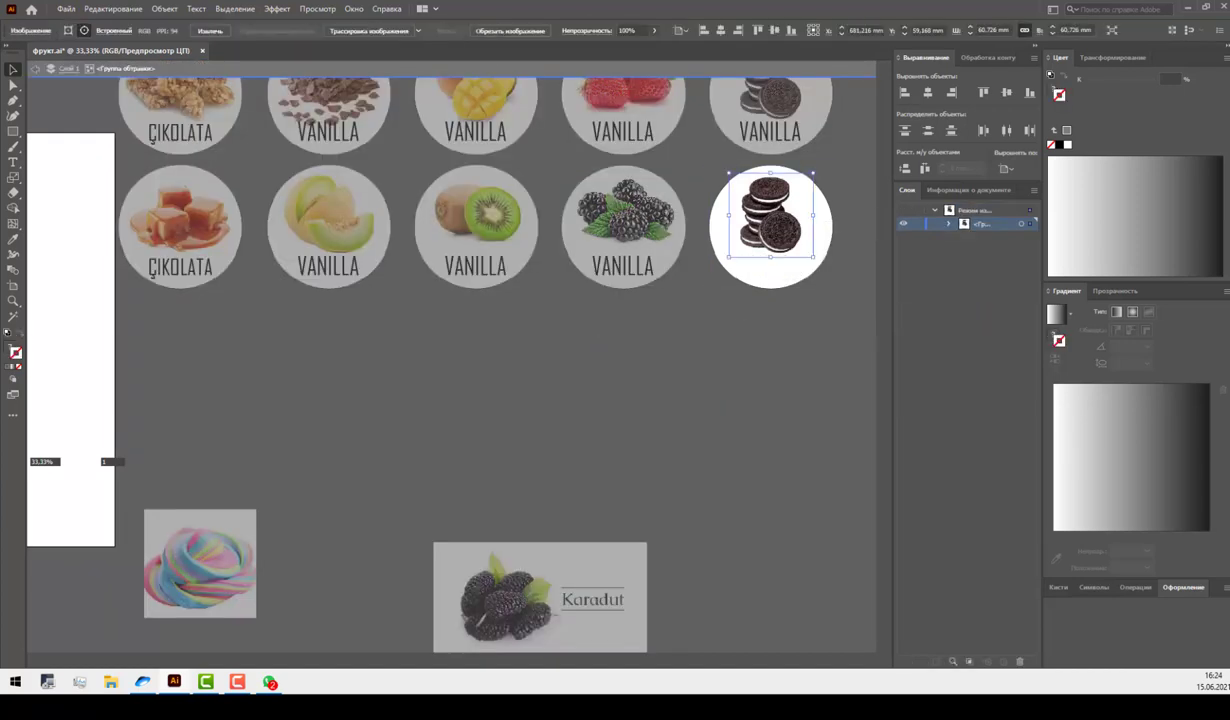
key("ctrl+x")
key("ctrl+v")
left_click_drag(487, 383, 815, 240)
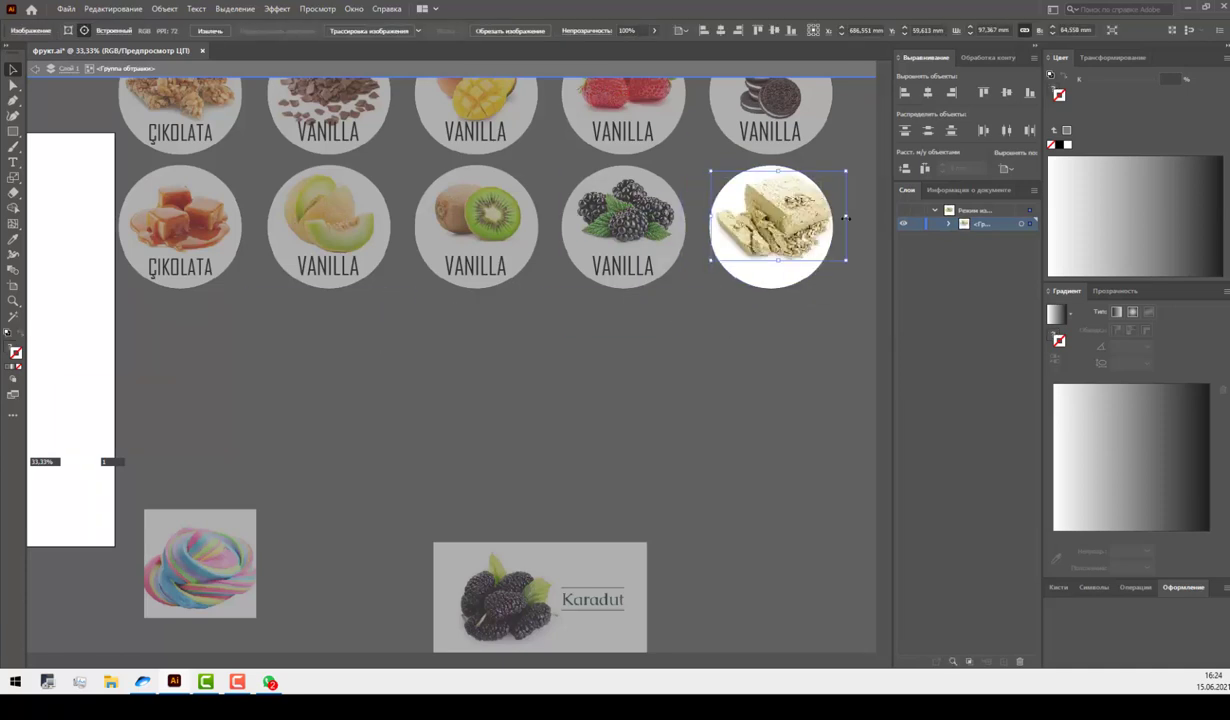
left_click_drag(846, 217, 831, 216)
double_click(829, 334)
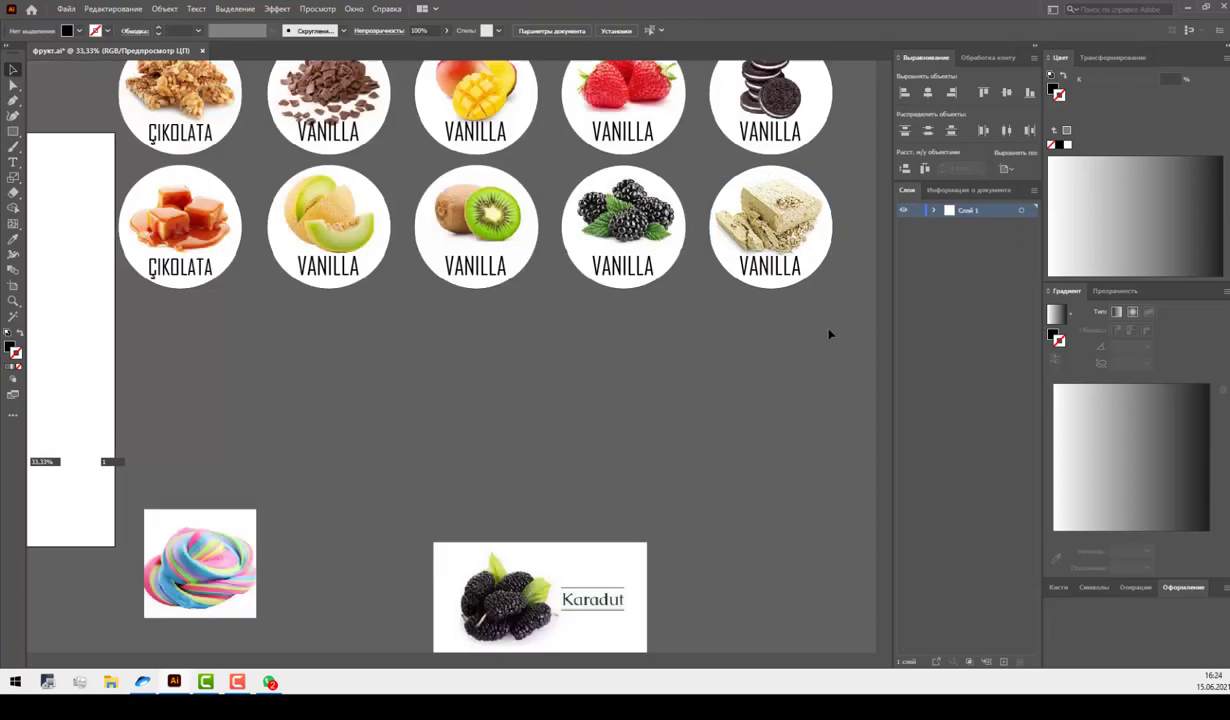
left_click_drag(566, 599, 527, 448)
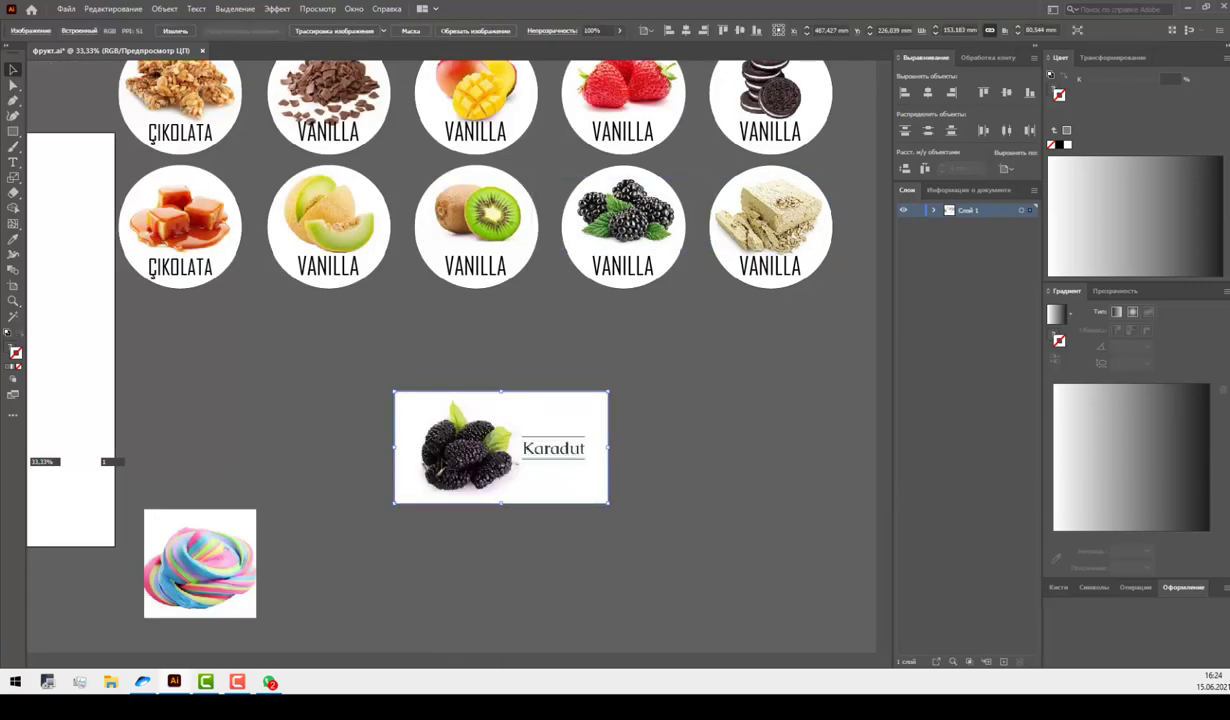
key("ctrl+z")
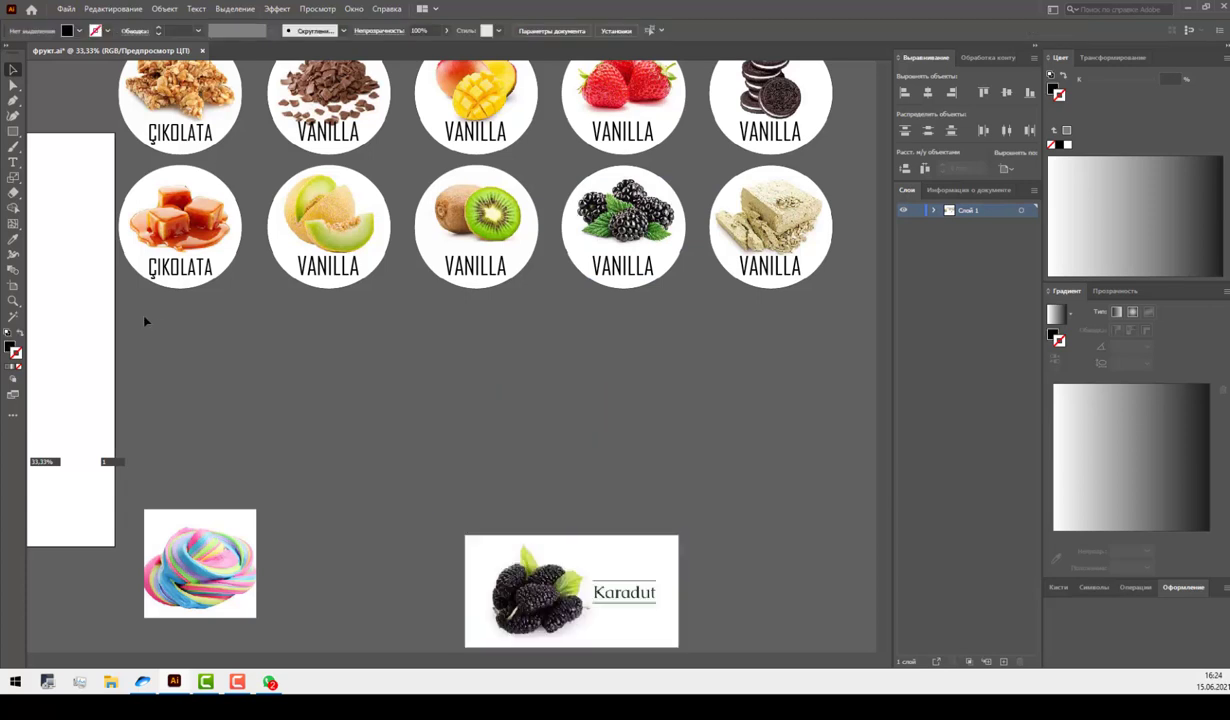
Duplicate the caramel and melon circles down into a new fourth row.
left_click(328, 219)
left_click_drag(329, 373, 329, 373)
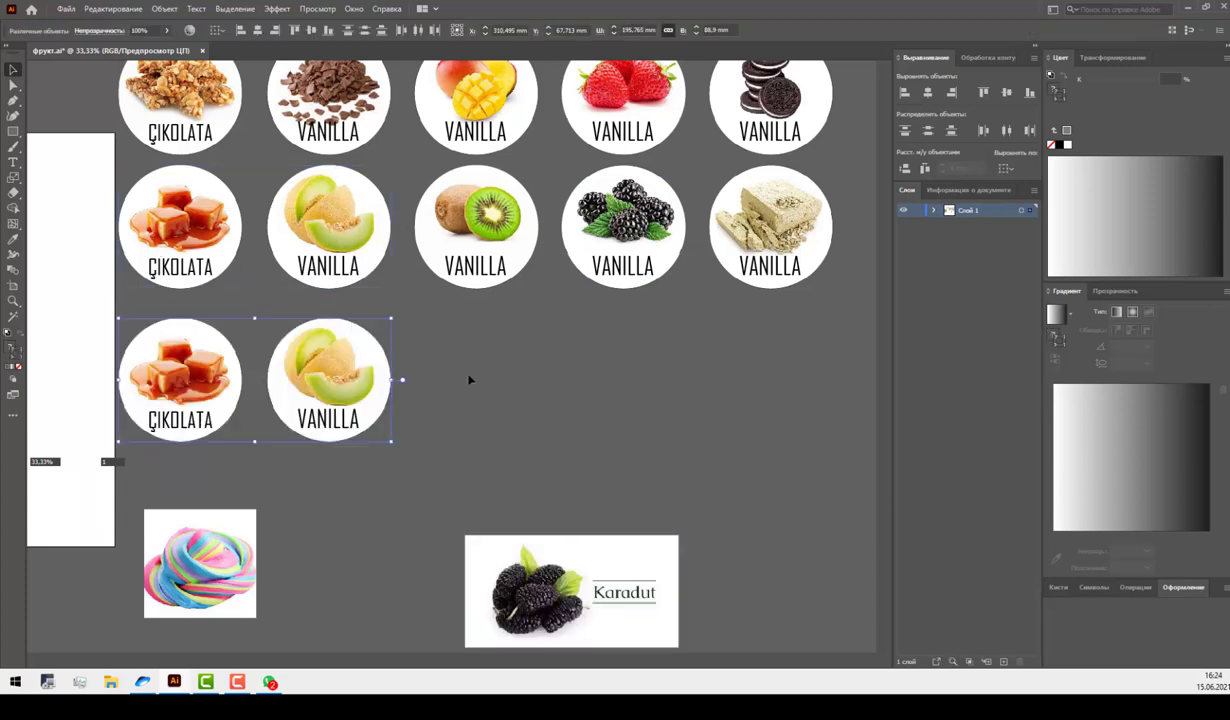
left_click(184, 465)
Replace the photo in the copied caramel circle with the rainbow candy photo.
left_click(190, 520)
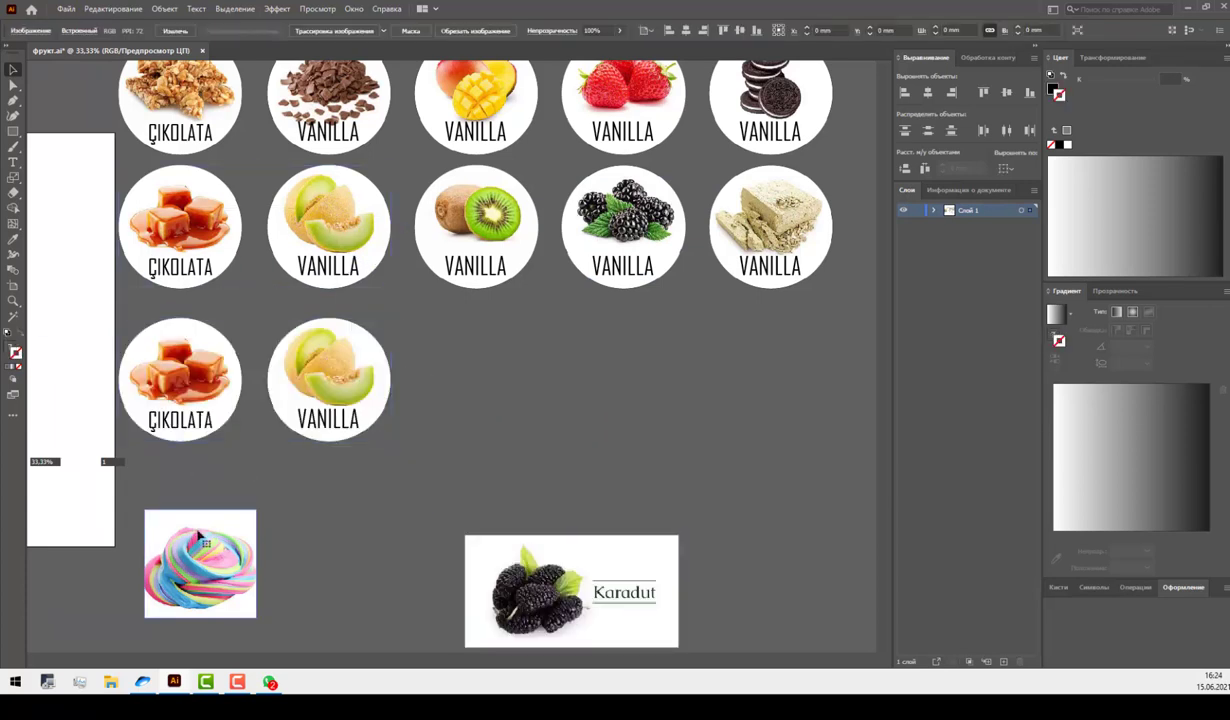
key("ctrl+x")
right_click(182, 370)
left_click(232, 464)
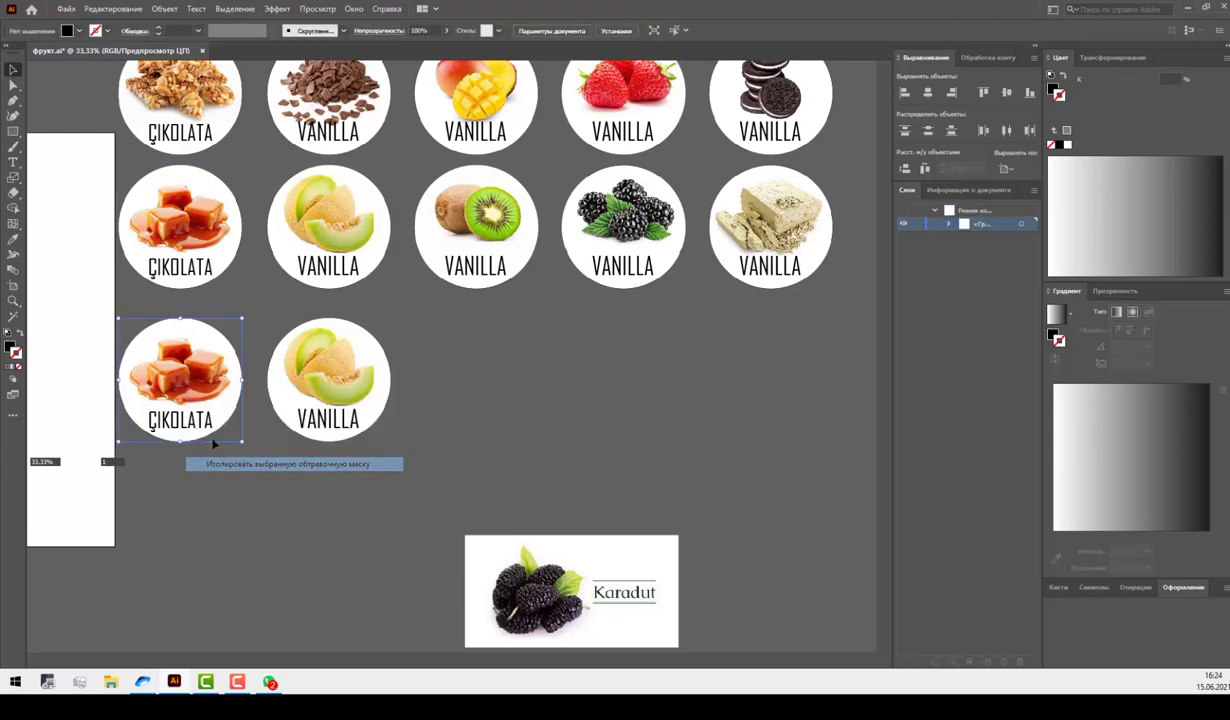
key("ctrl+x")
key("ctrl+v")
mouse_move(427, 392)
left_mouse_down()
mouse_move(237, 422)
mouse_move(228, 405)
mouse_move(184, 412)
mouse_move(182, 393)
mouse_move(125, 418)
left_mouse_up()
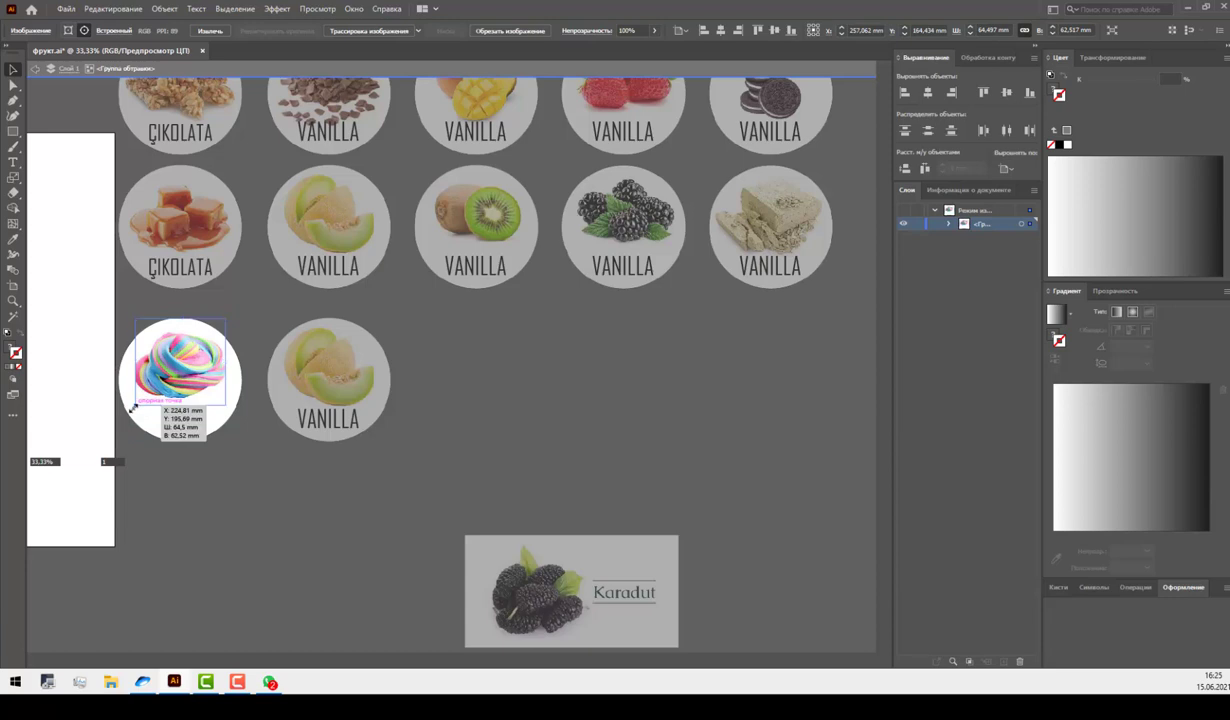
double_click(190, 500)
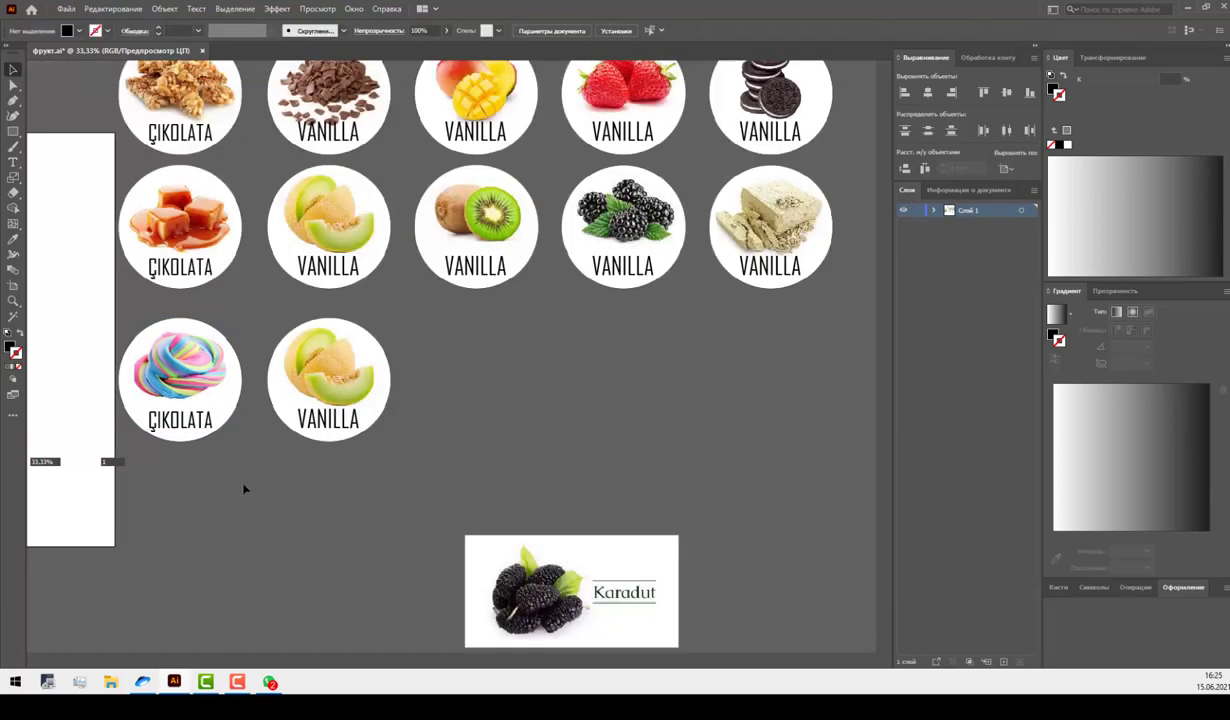
Locate the top-left vanilla circle and try selecting its white strip with Direct Selection.
scroll(243, 489, "up", 5)
scroll(243, 489, "left", 5)
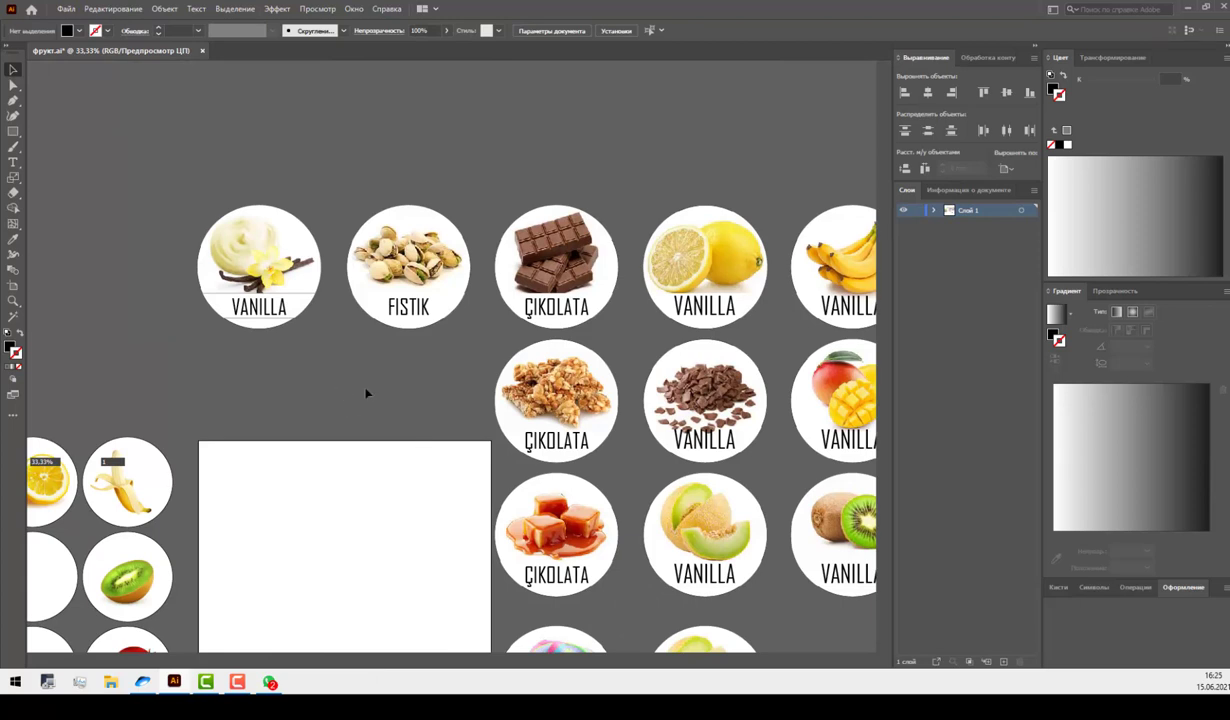
scroll(209, 376, "right", 4)
left_click_drag(118, 379, 308, 372)
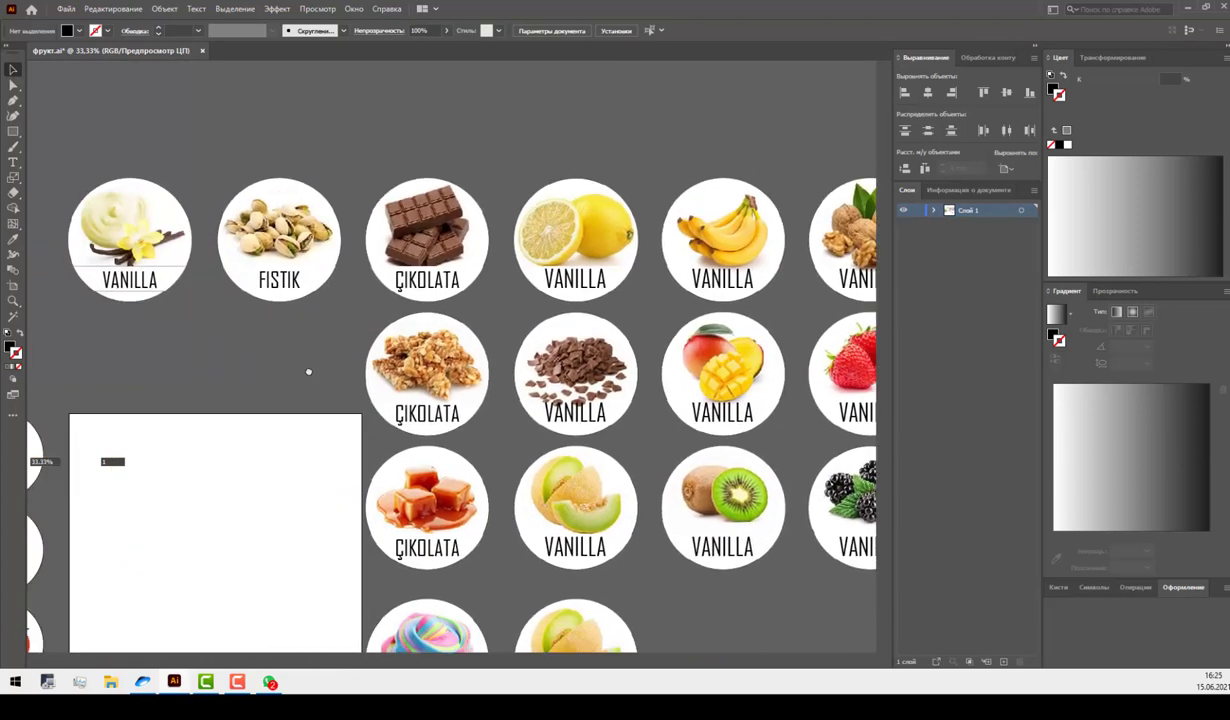
key("a")
left_click(180, 272)
left_click(218, 286)
key("v")
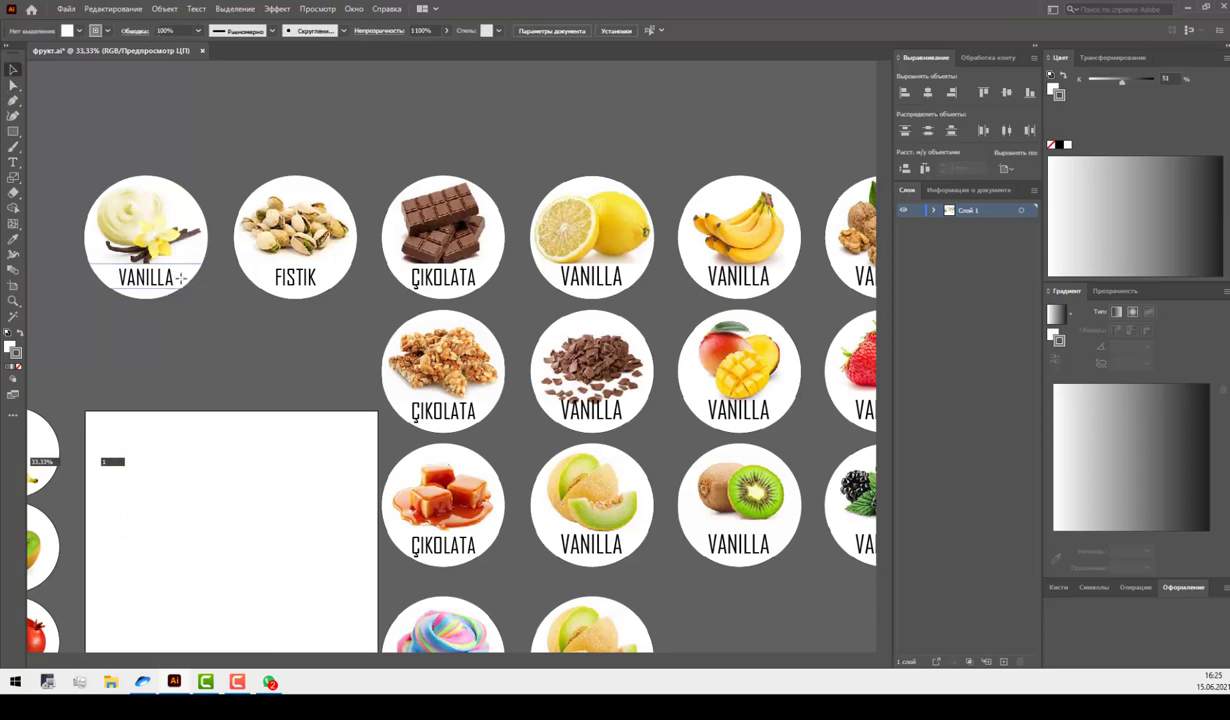
Isolate the vanilla clip group, select its white strip to clear the grey outline, then exit.
right_click(180, 278)
left_click(222, 358)
left_click(192, 283)
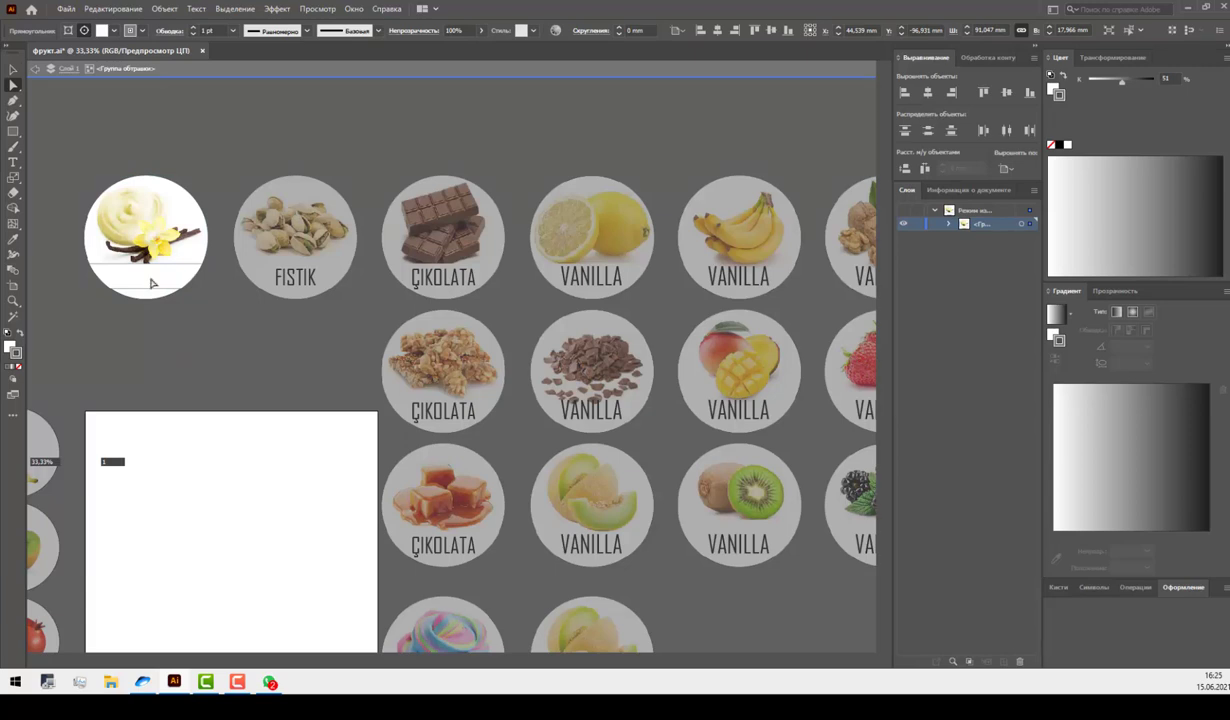
left_click(186, 366)
key("v")
left_click(160, 277)
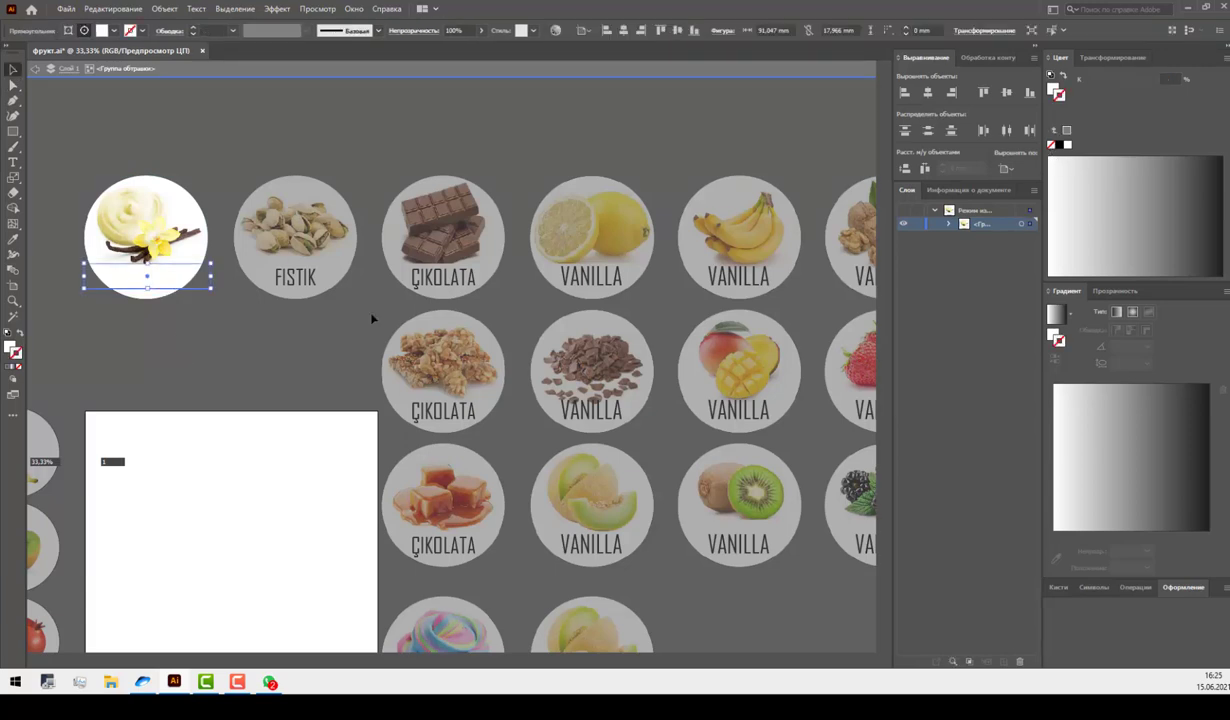
double_click(310, 327)
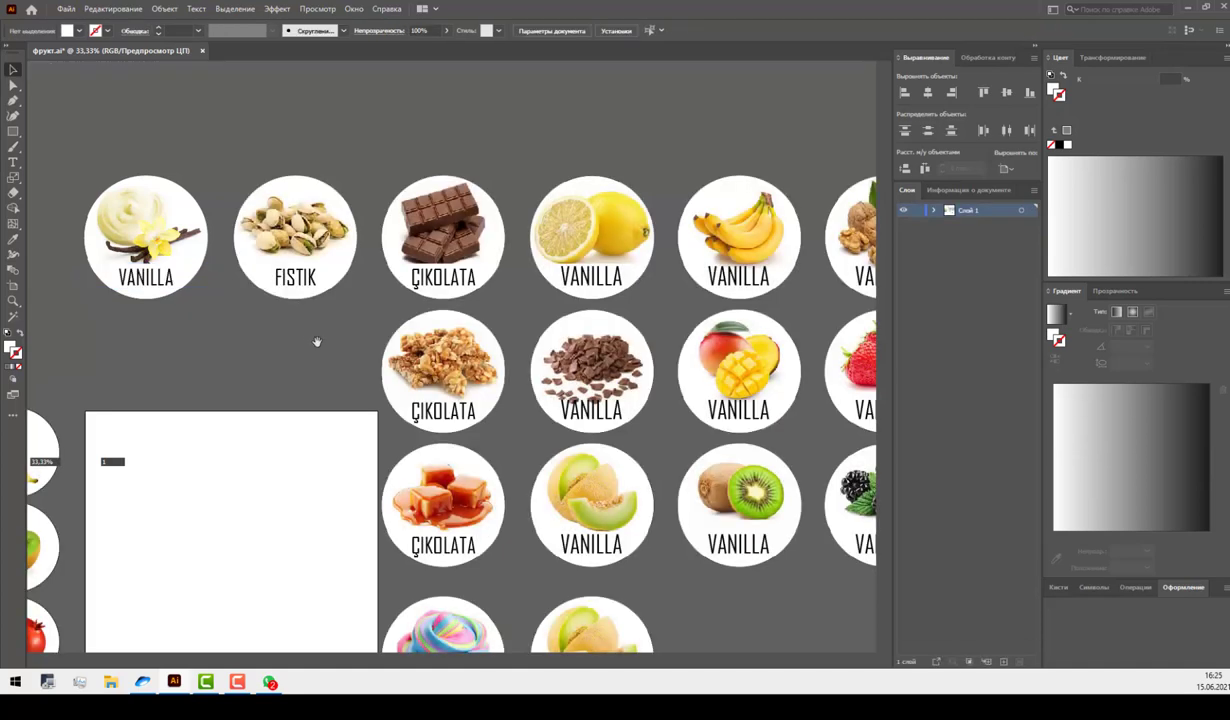
left_click_drag(310, 342, 248, 348)
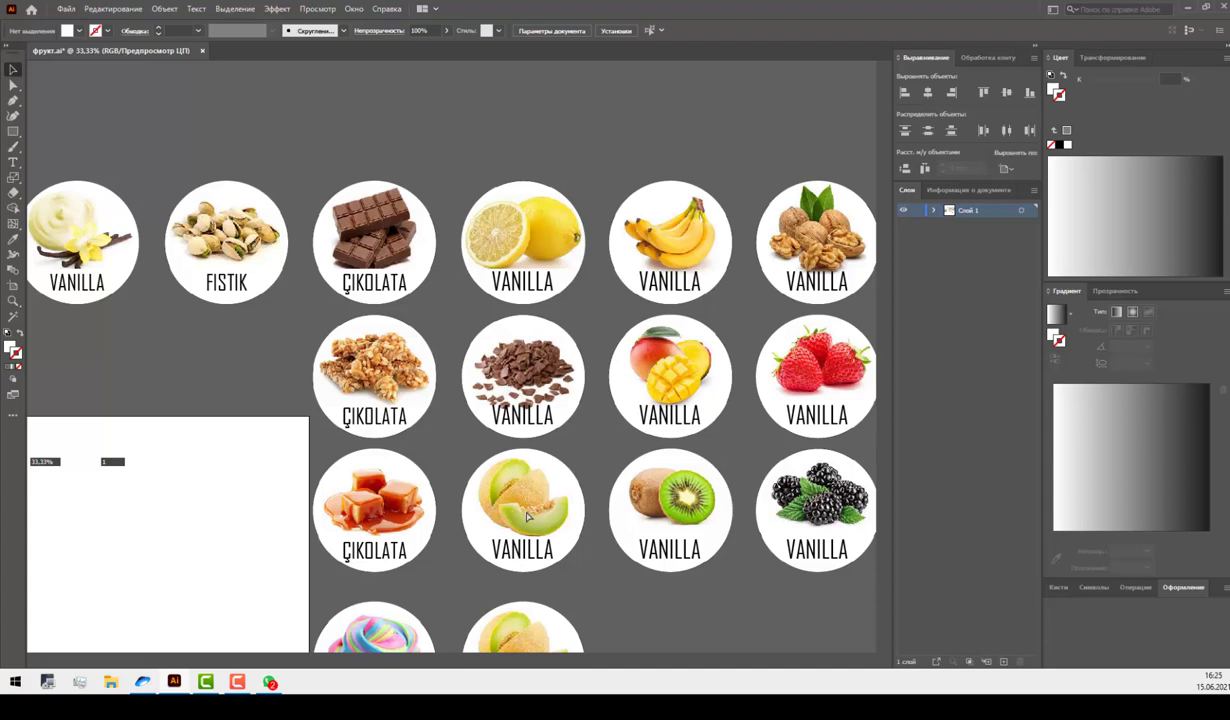
Save, relabel the kiwi circle KIVI, and horizontally centre its image and label.
key("ctrl+s")
key("t")
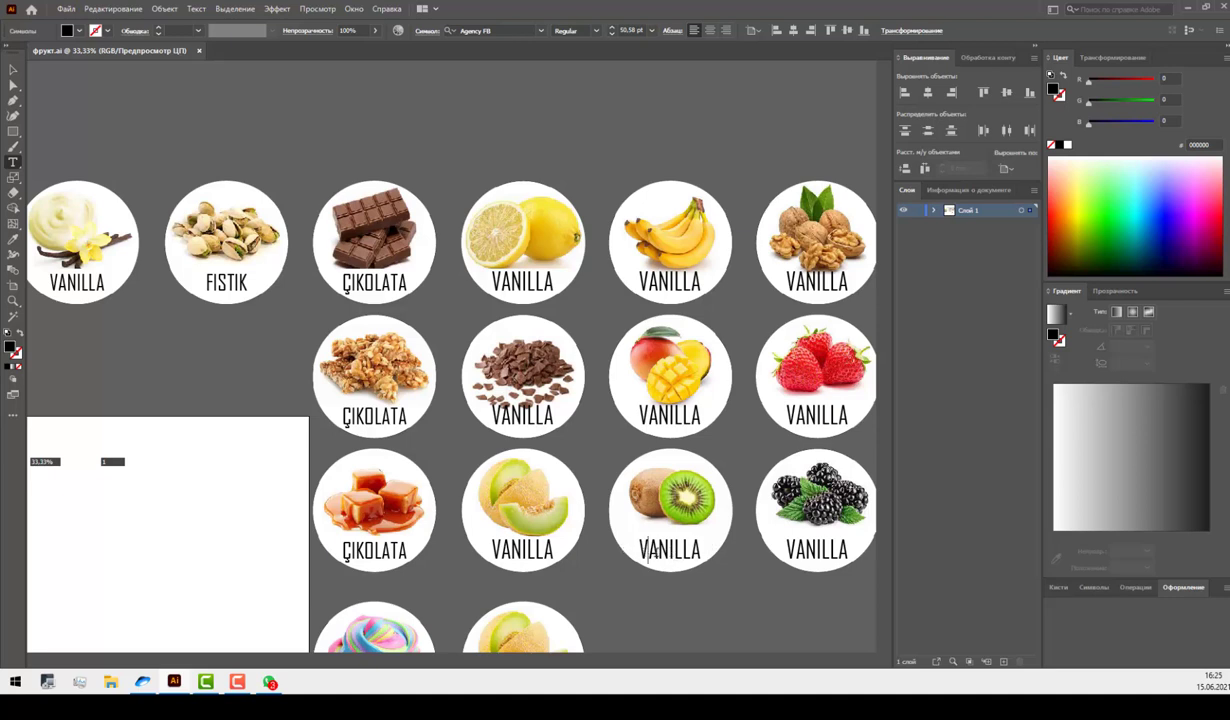
double_click(695, 548)
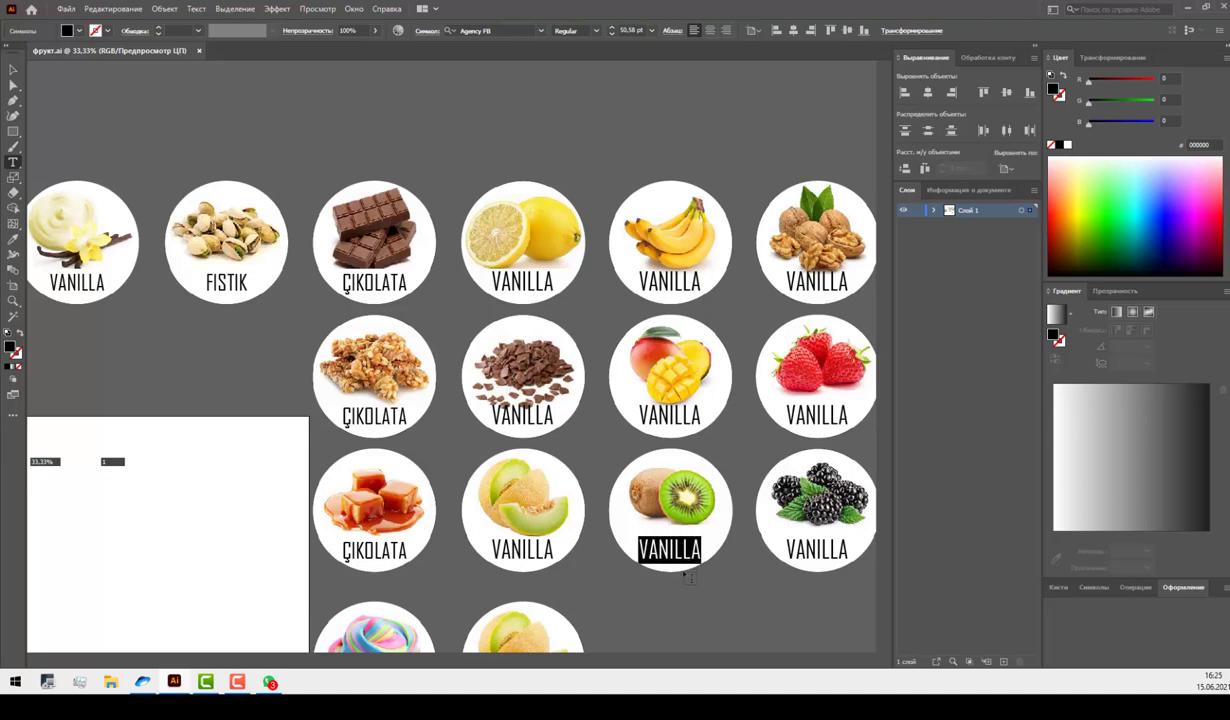
type("KIVI")
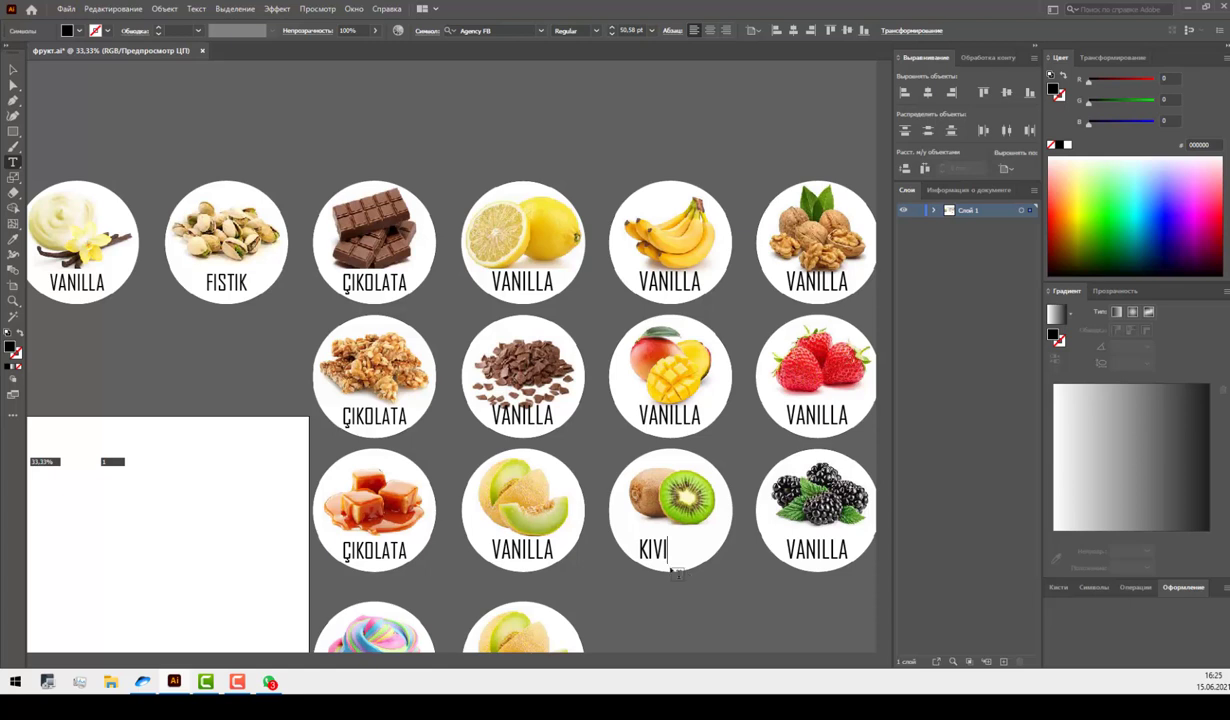
left_click(14, 72)
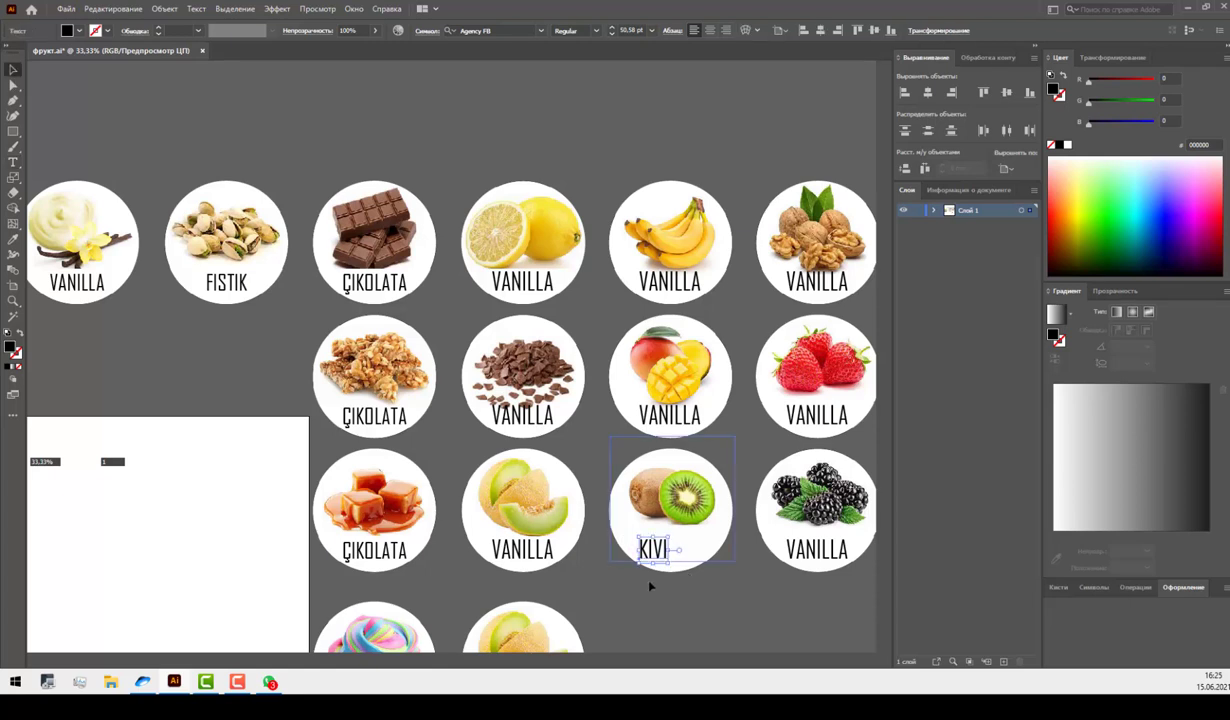
left_click(652, 550)
left_click(929, 95)
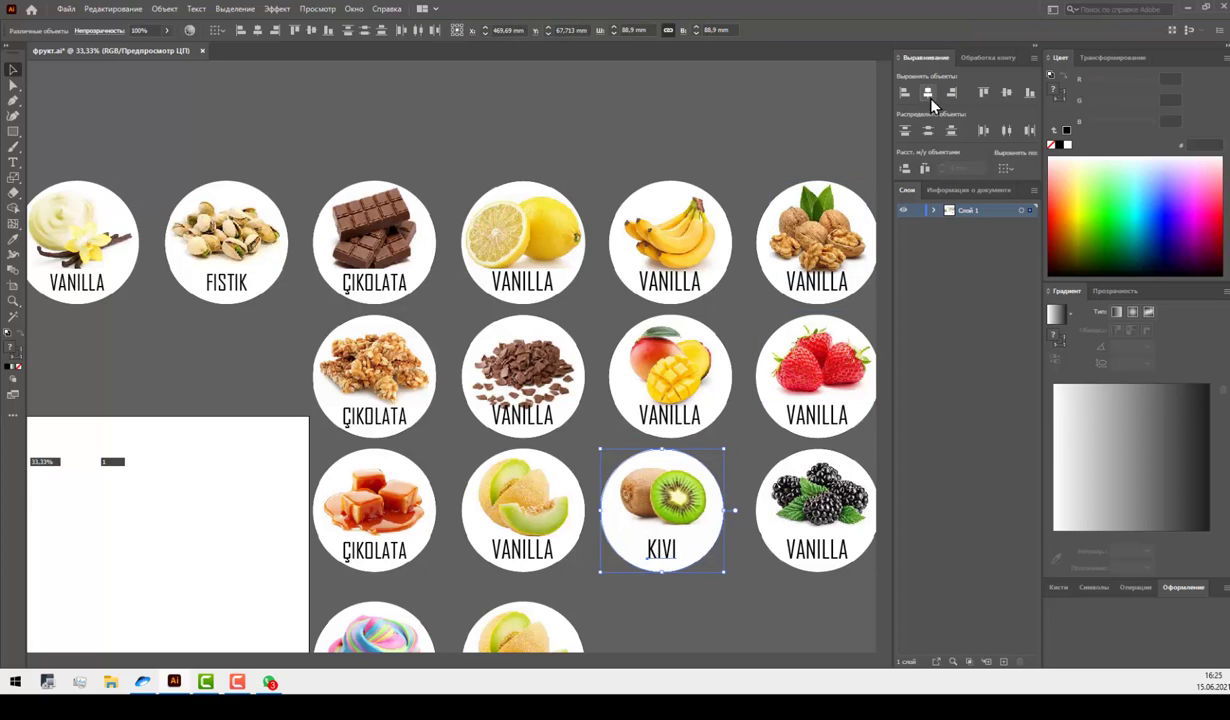
left_click(815, 640)
Replace the lemon circle's VANILLA label with LIMON.
left_click(13, 162)
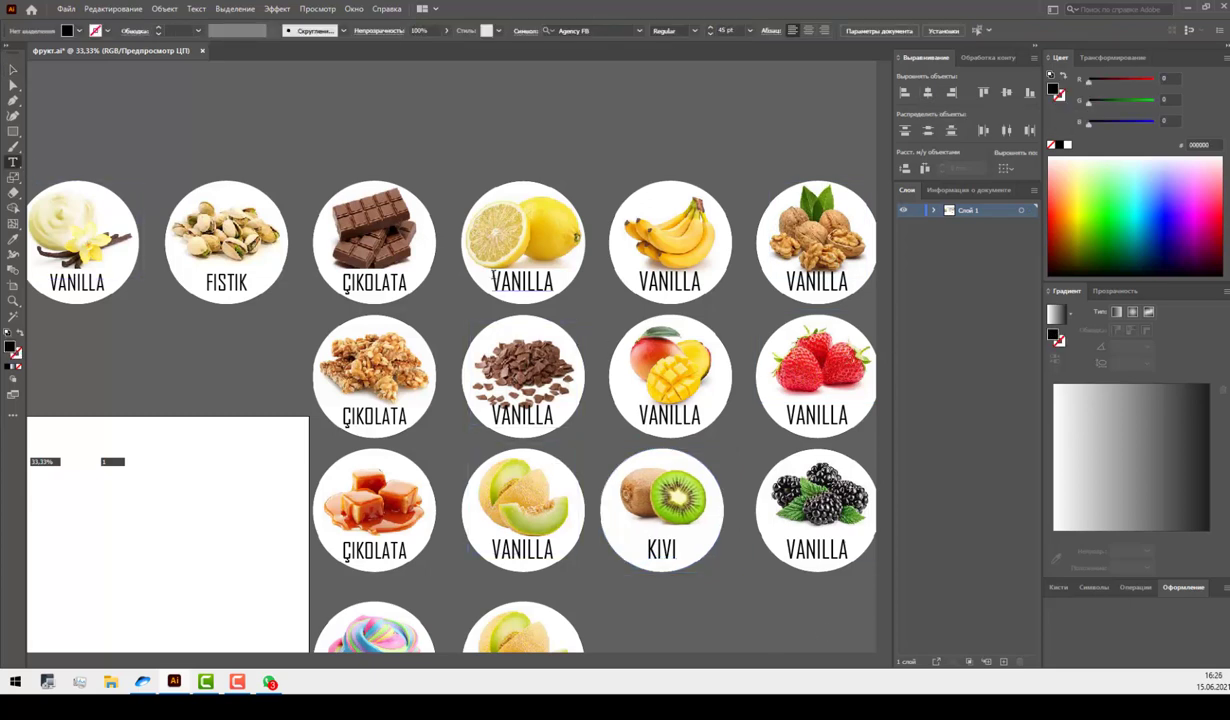
left_click_drag(489, 278, 577, 283)
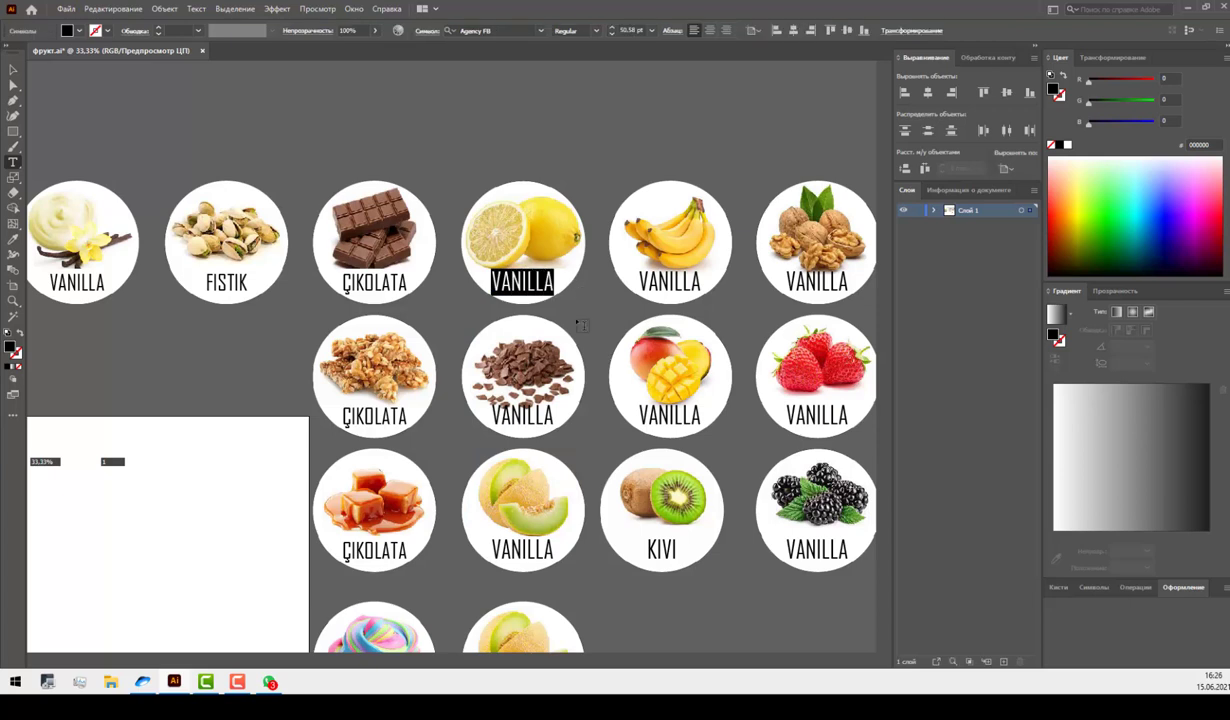
type("LIMON")
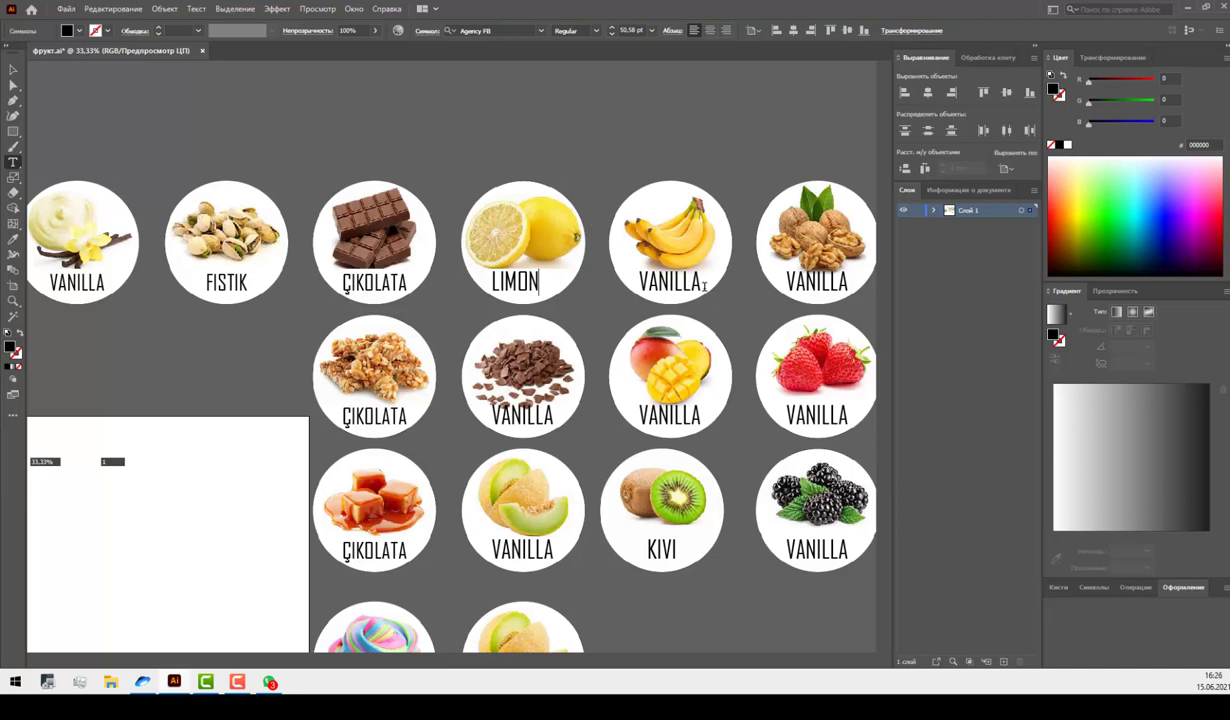
key("Escape")
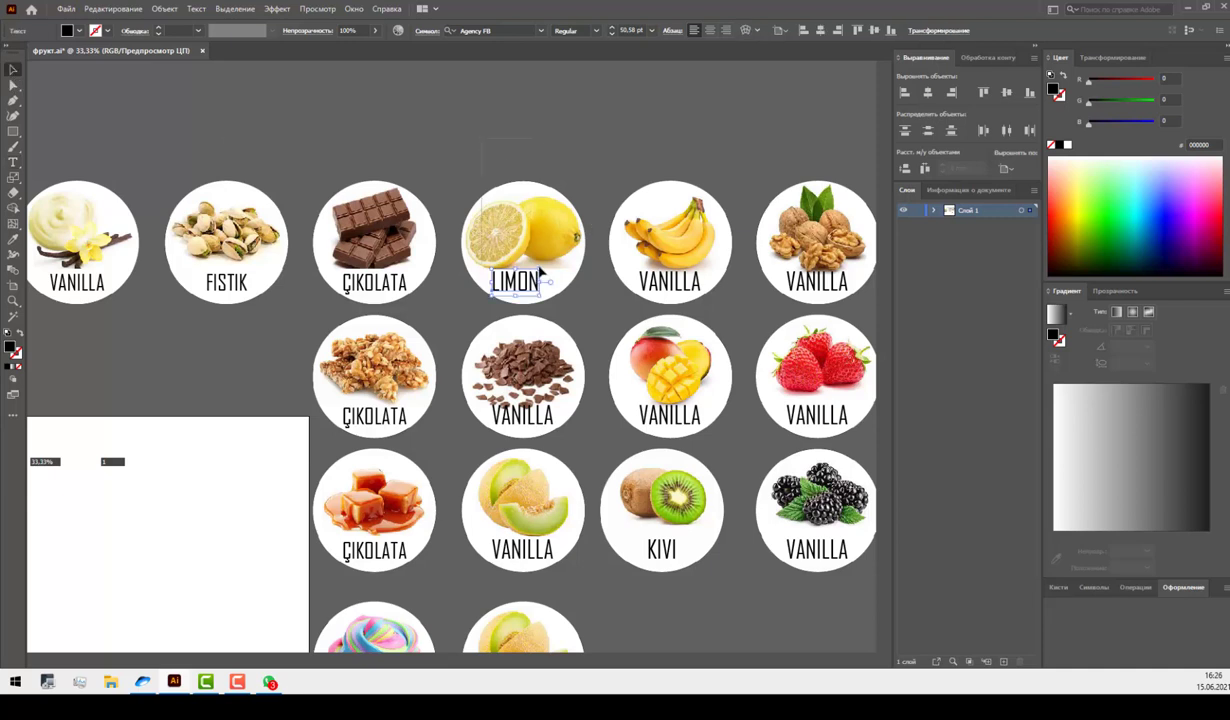
left_click(540, 275)
left_click(11, 163)
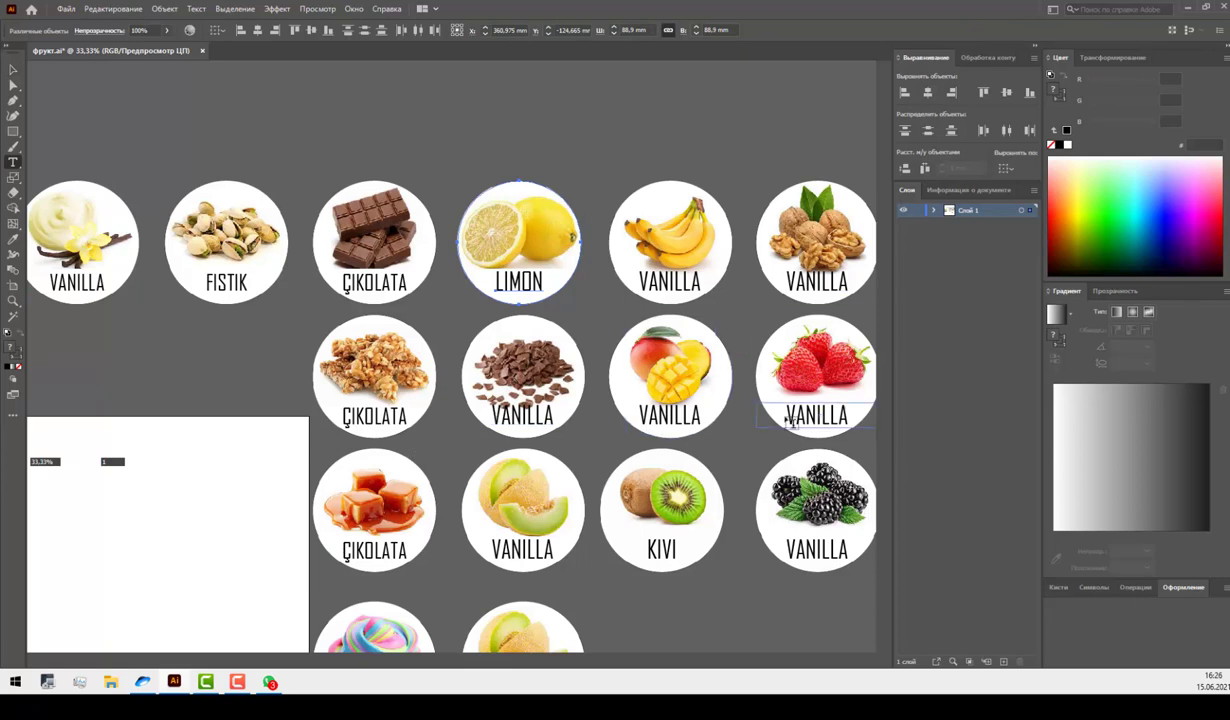
scroll(755, 512, "down", 3)
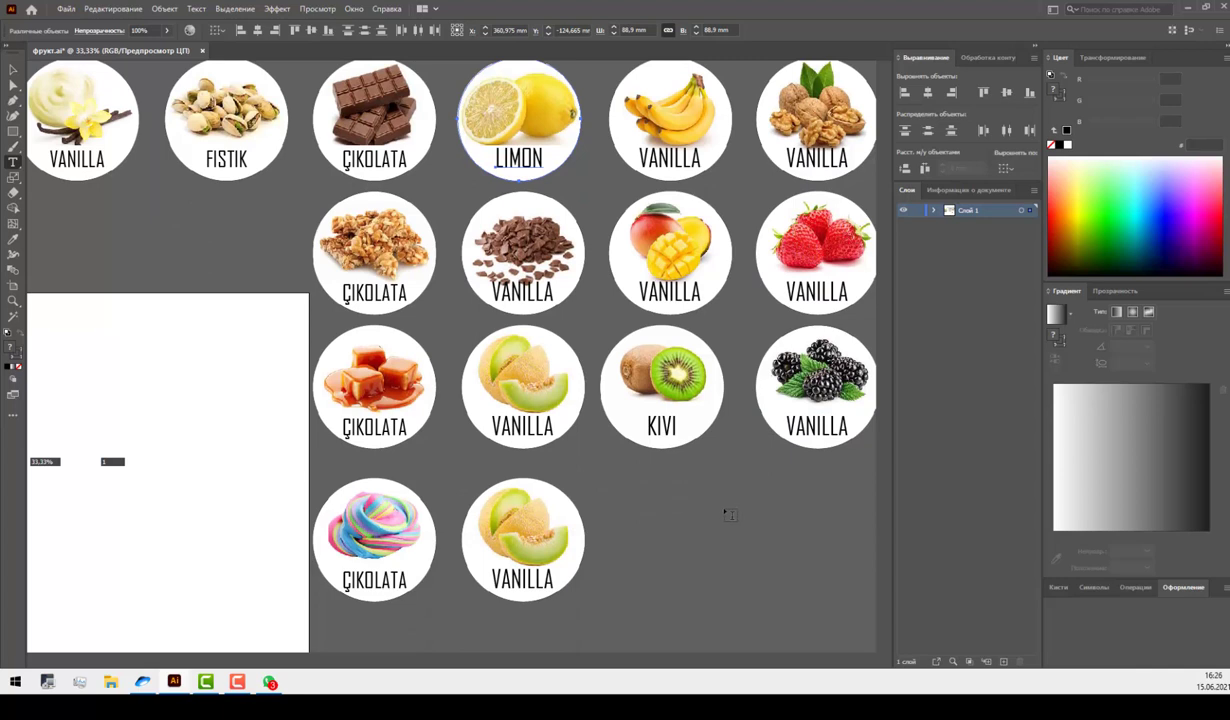
scroll(728, 514, "up", 2)
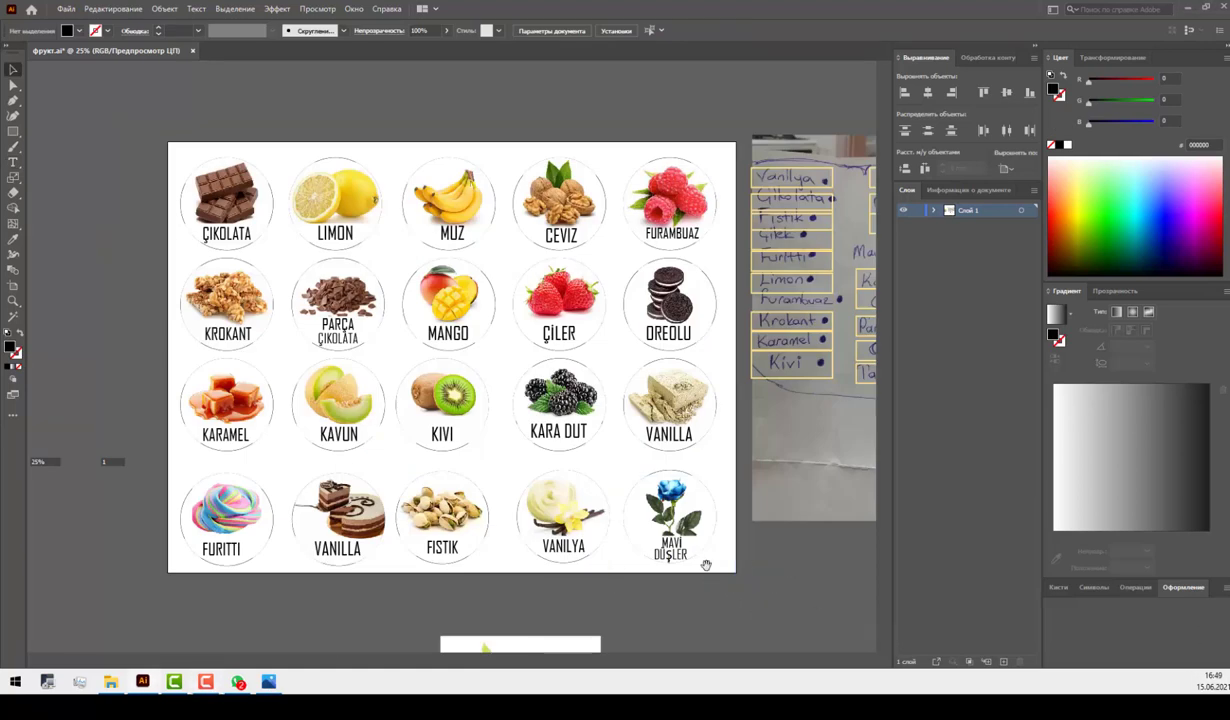
Move a yellow box on the reference photo onto Furambuaz and check the bottom-row cake circle.
left_click_drag(769, 555, 595, 579)
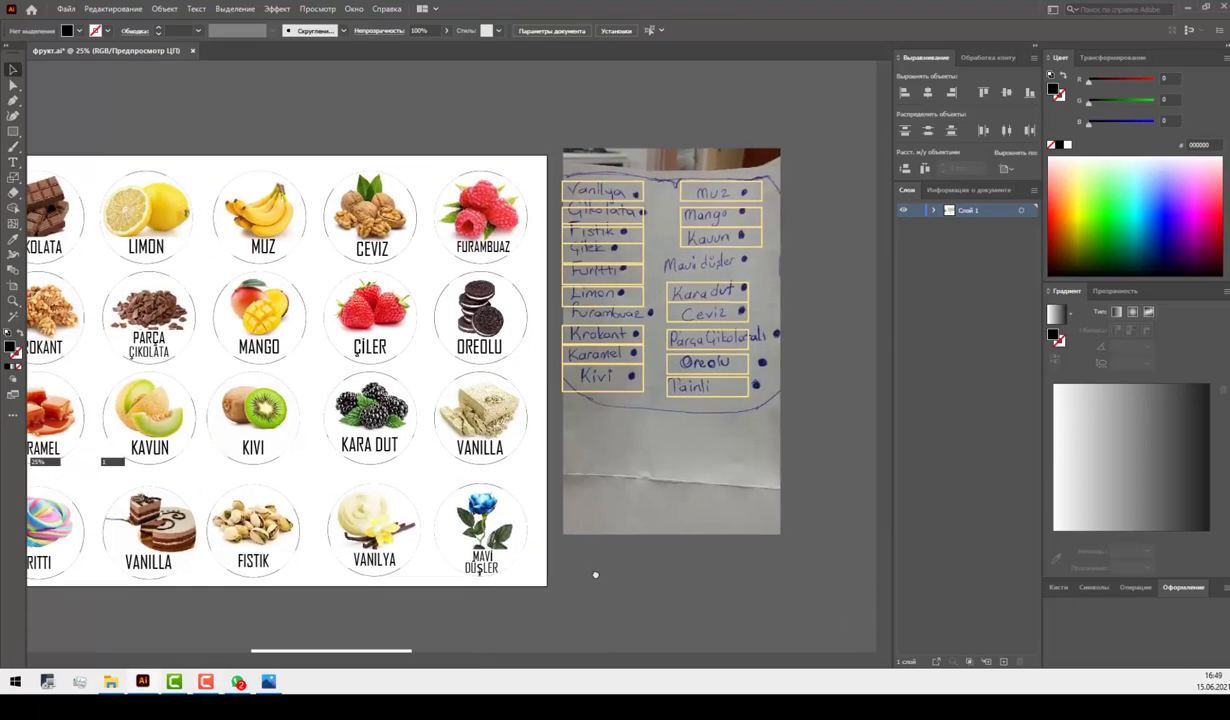
left_click_drag(606, 330, 606, 320)
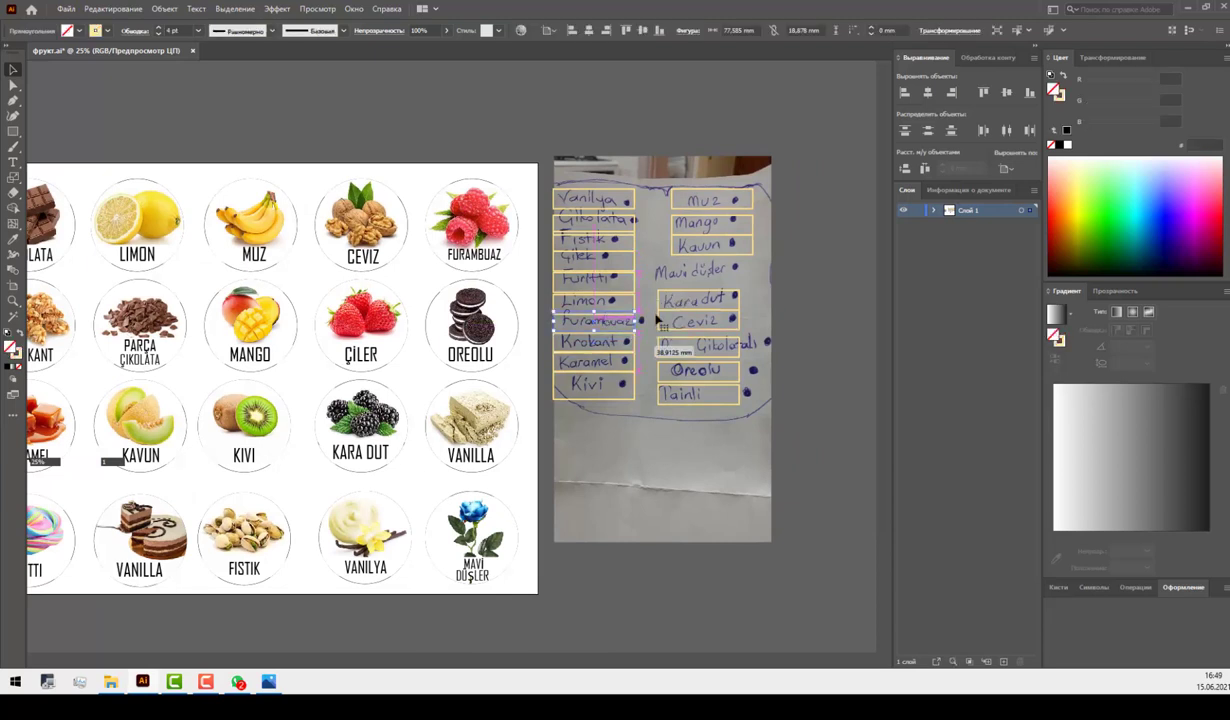
left_click_drag(586, 459, 814, 469)
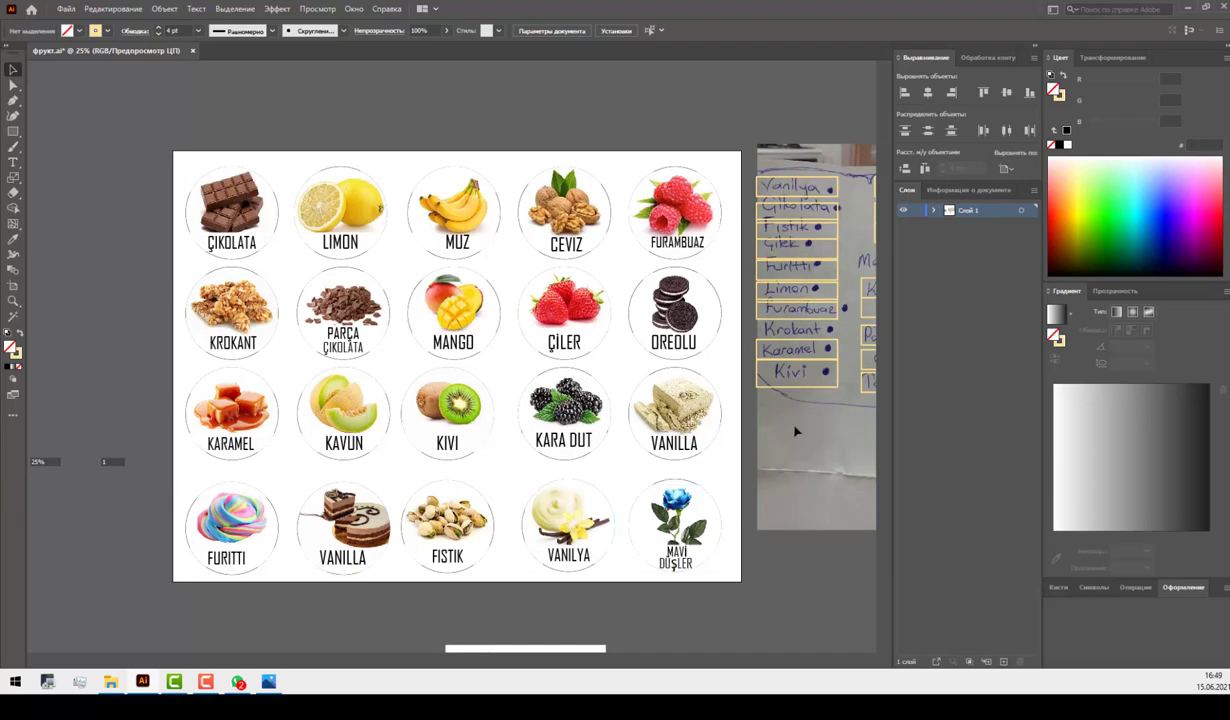
left_click_drag(796, 443, 782, 440)
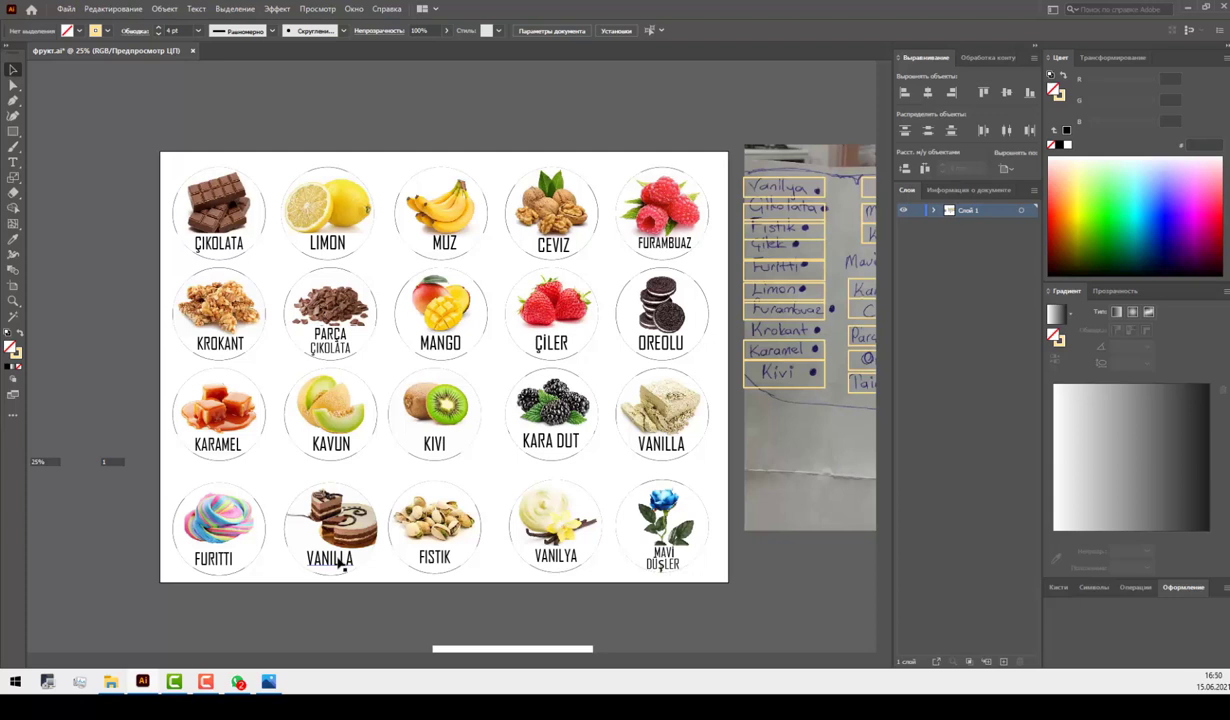
left_click(335, 515)
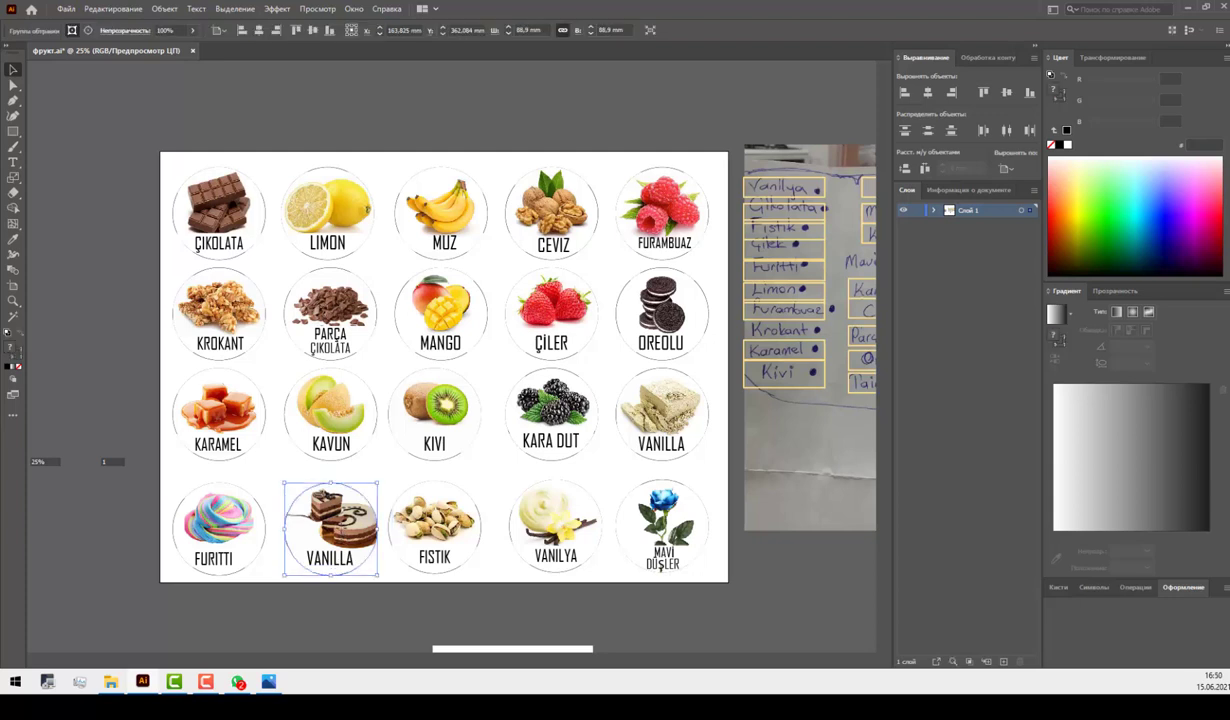
left_click(340, 597)
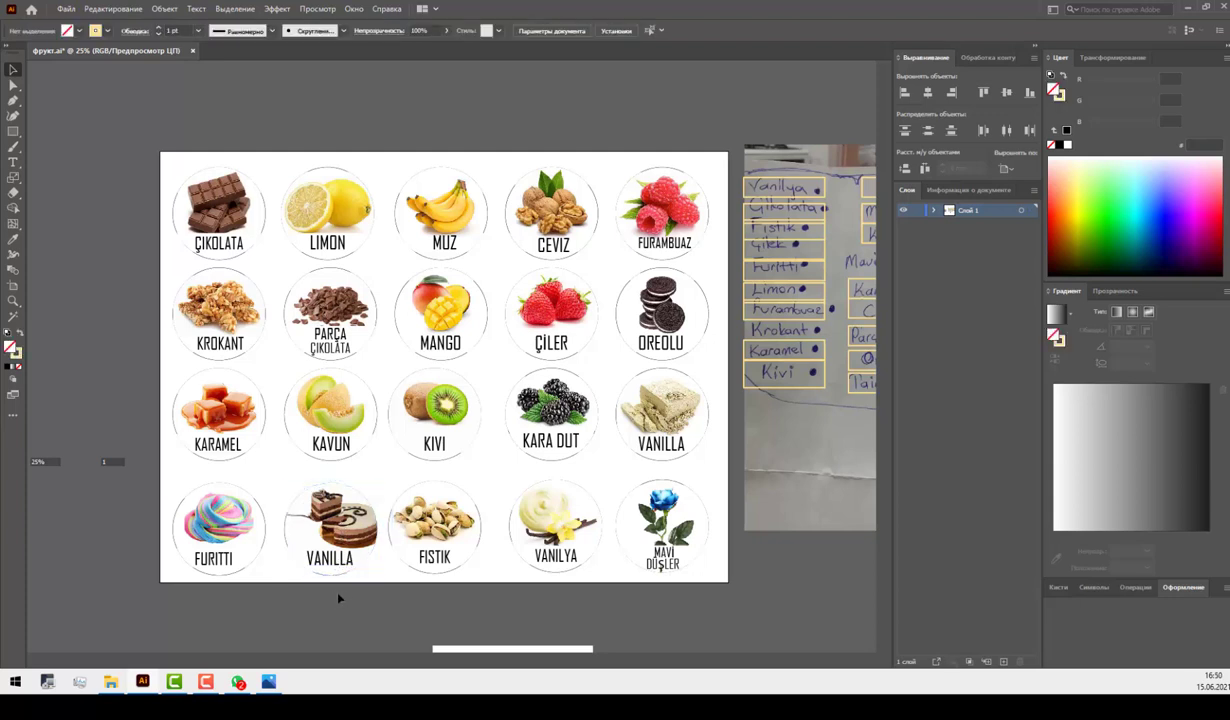